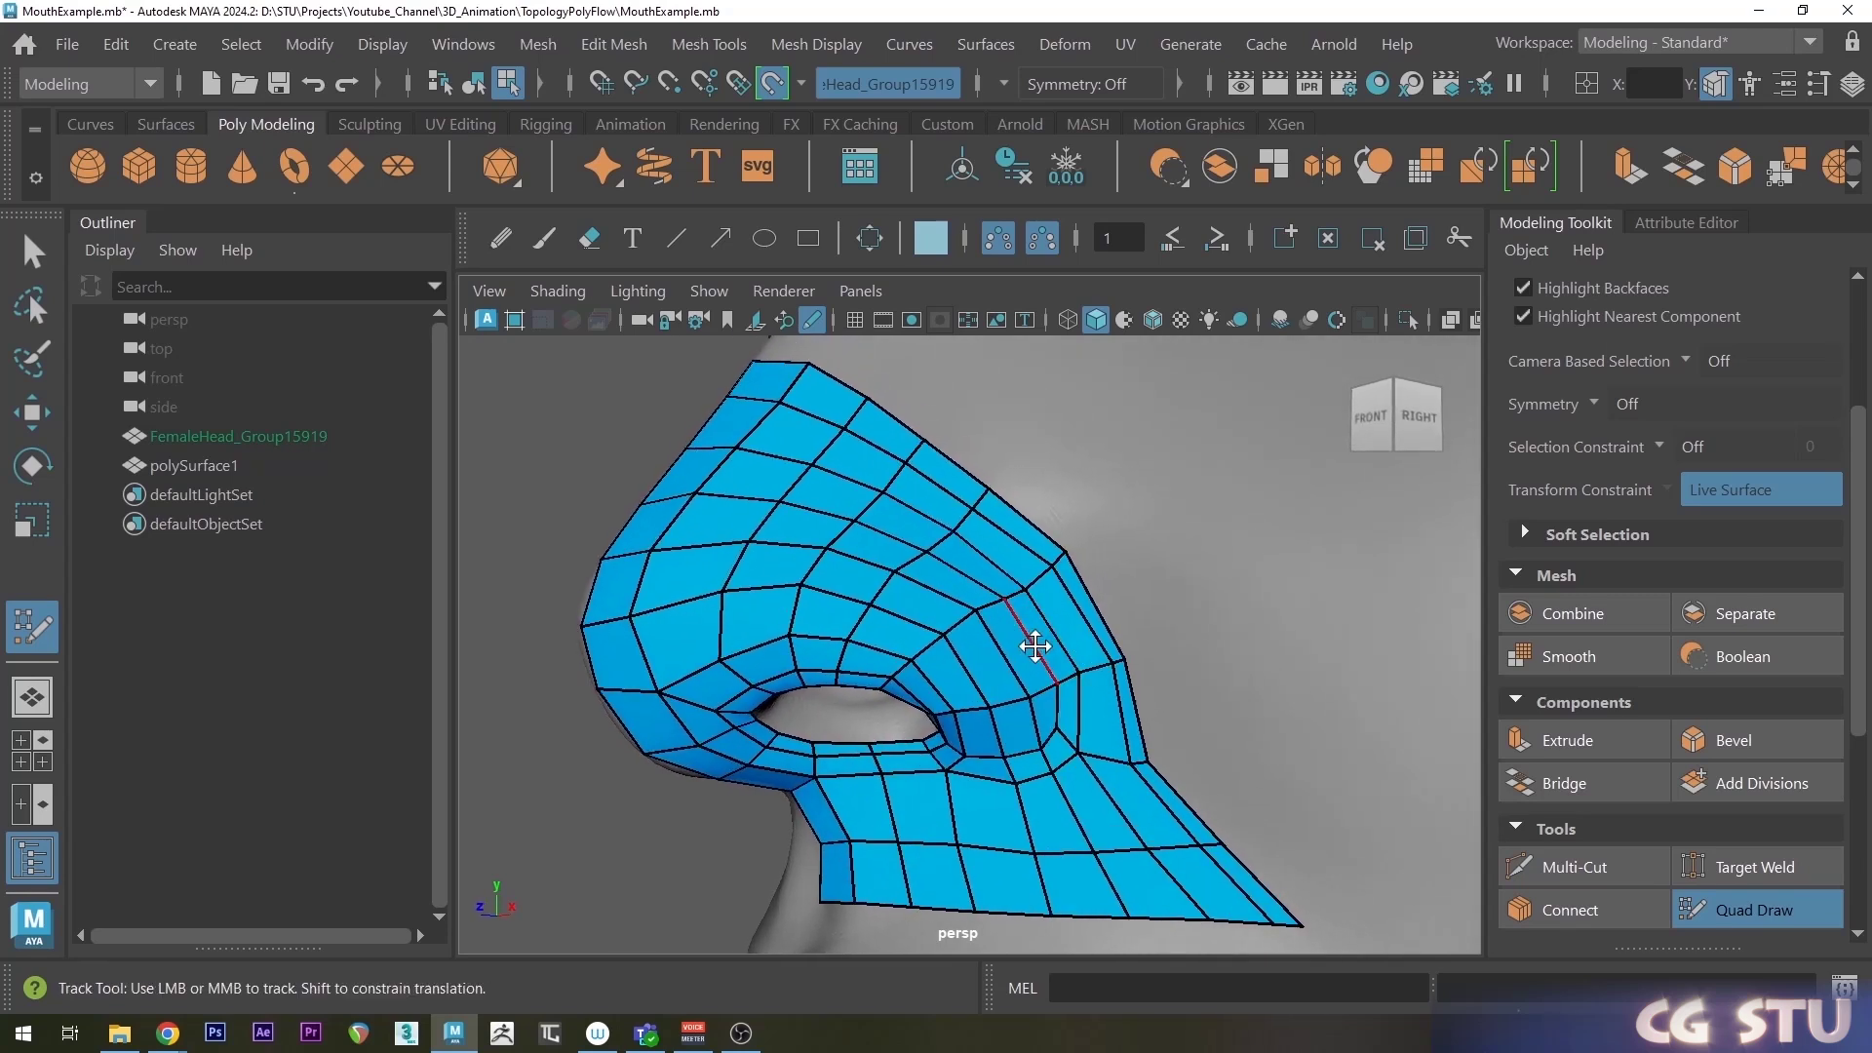
Tumble the perspective view around the retopologized nose mesh.
alt+drag(1032, 642, 1050, 640)
alt+middle_drag(1049, 639, 1047, 633)
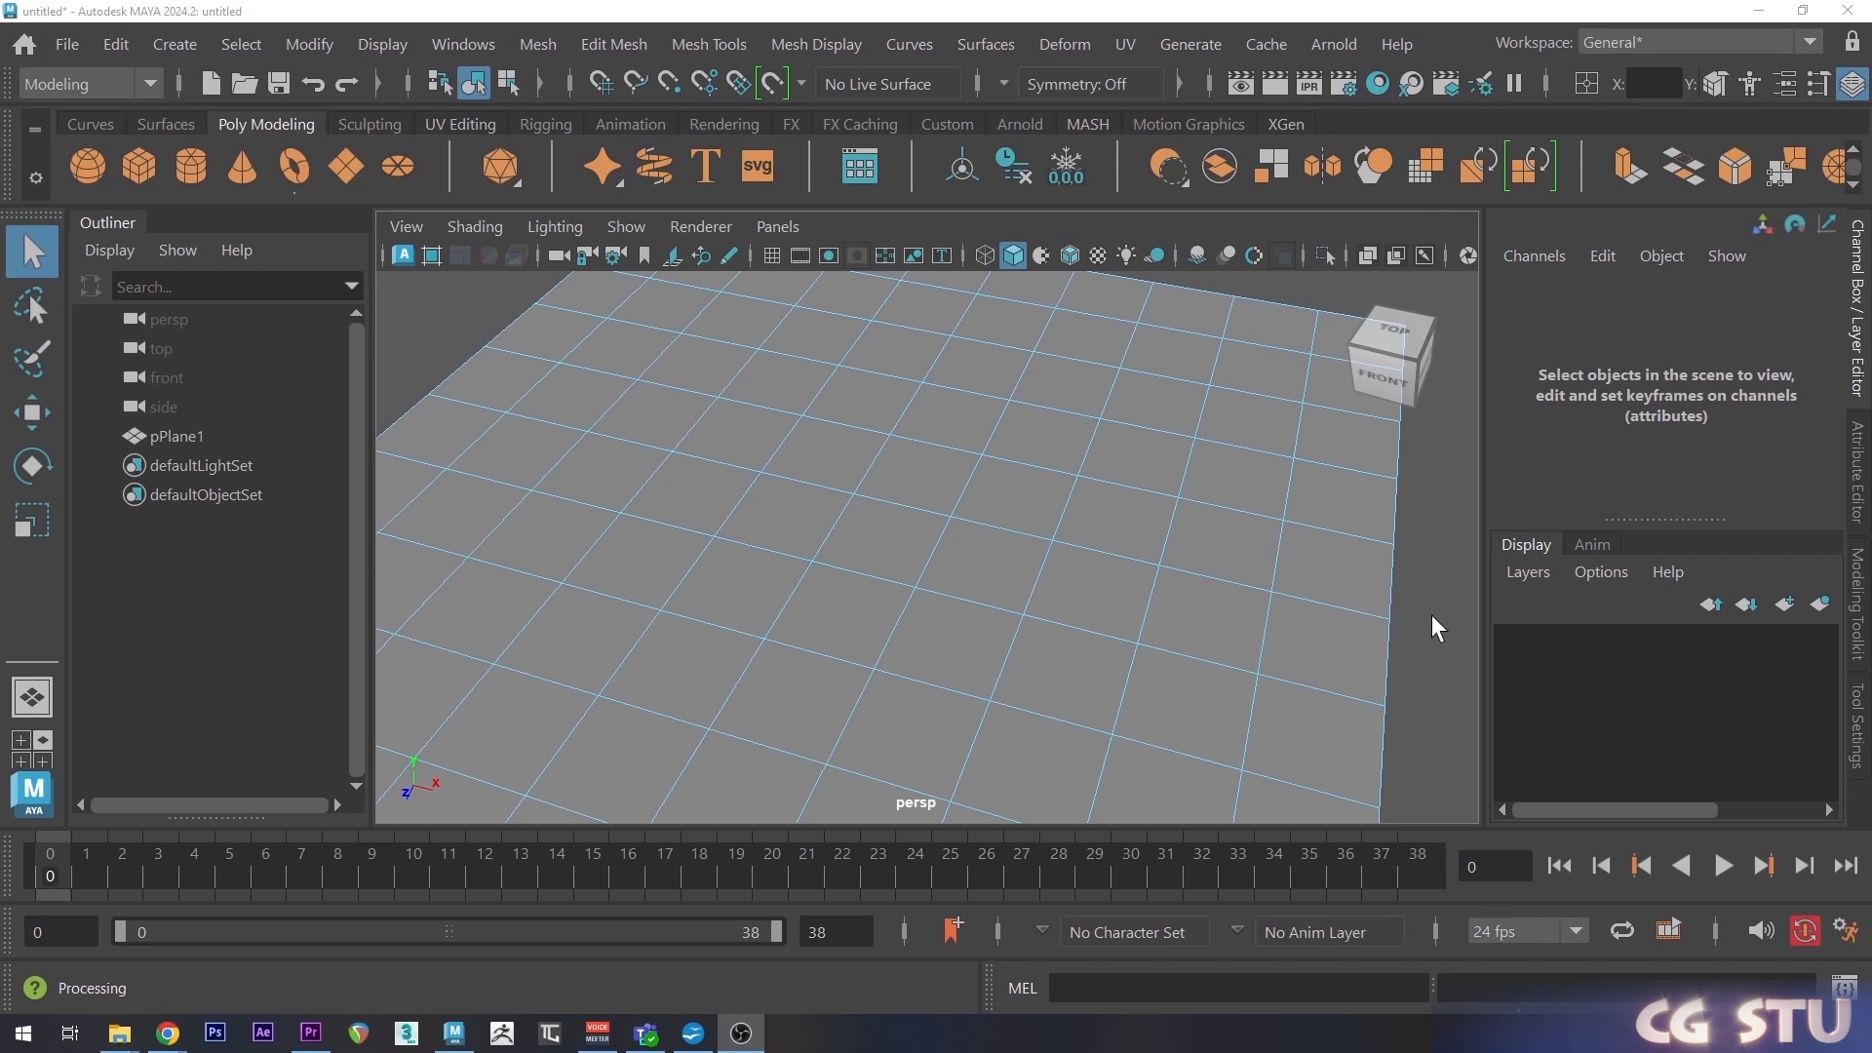
Bevel a grid-plane edge with a Fraction of 0.25.
click(1314, 601)
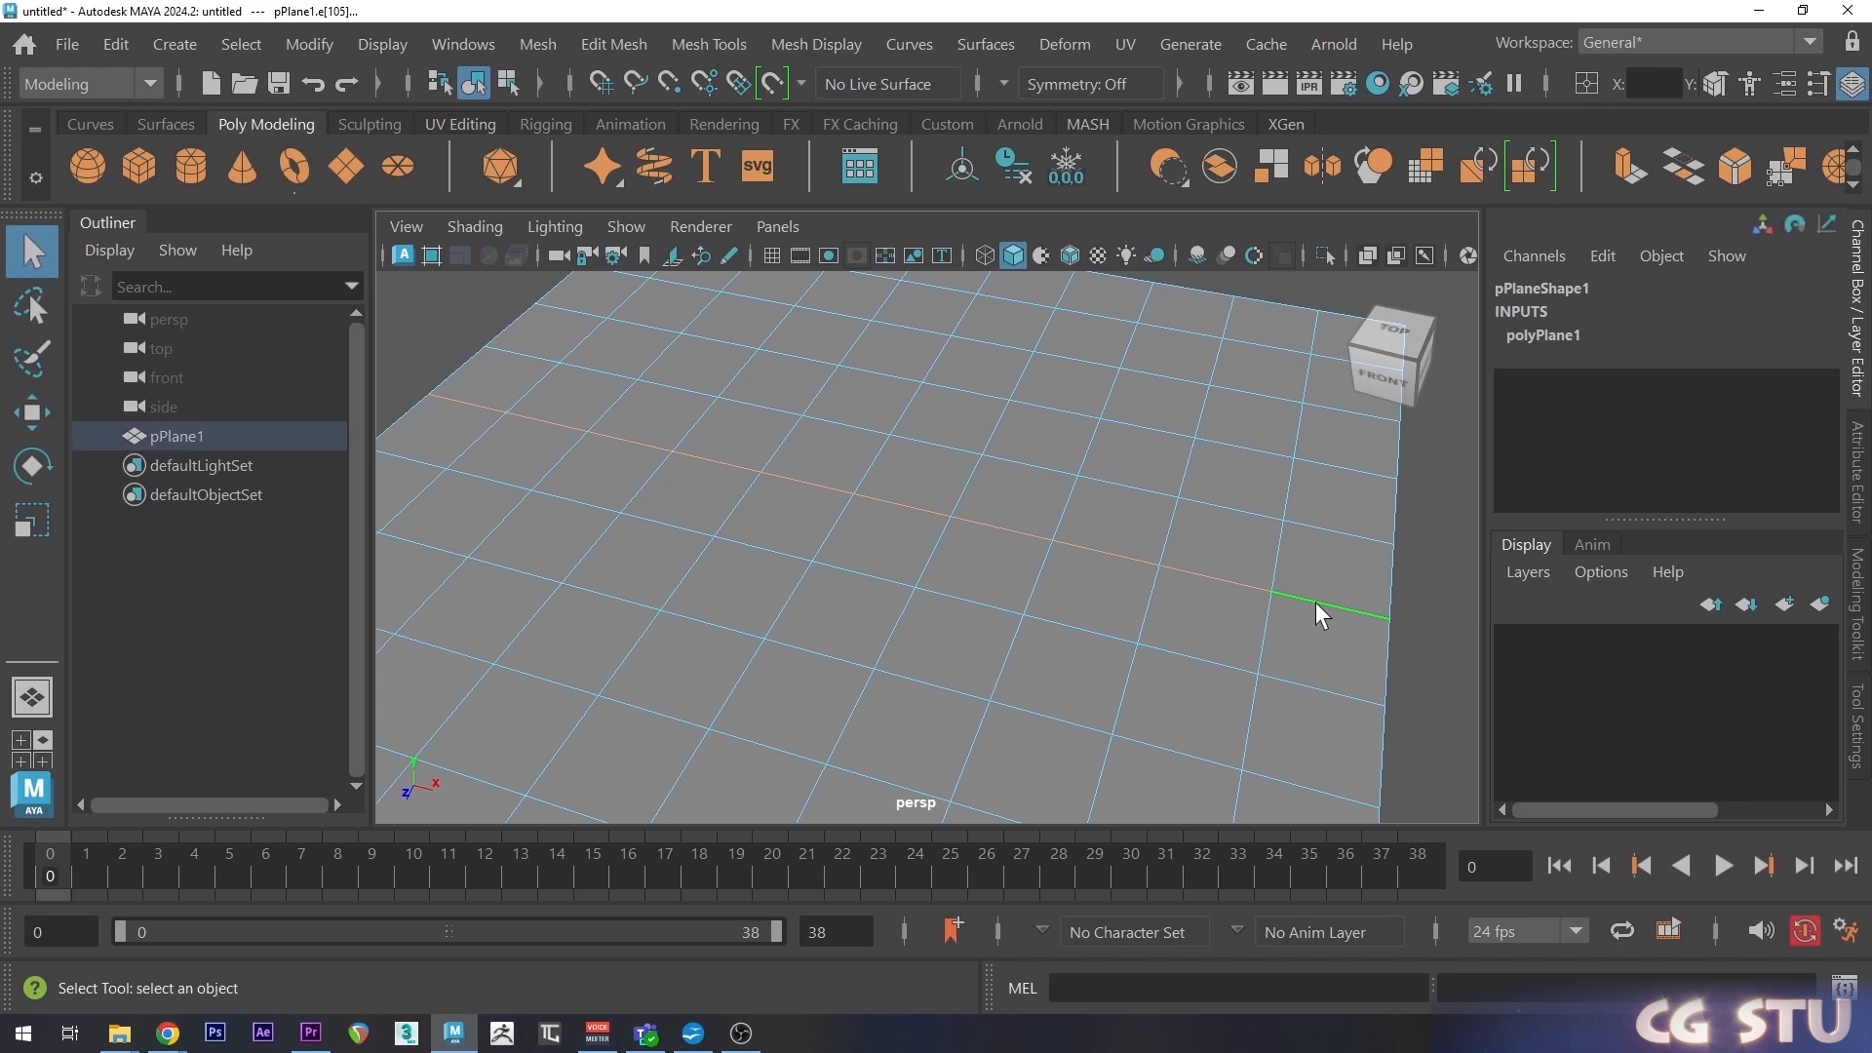
key(ctrl+b)
middle_drag(1150, 422, 1168, 416)
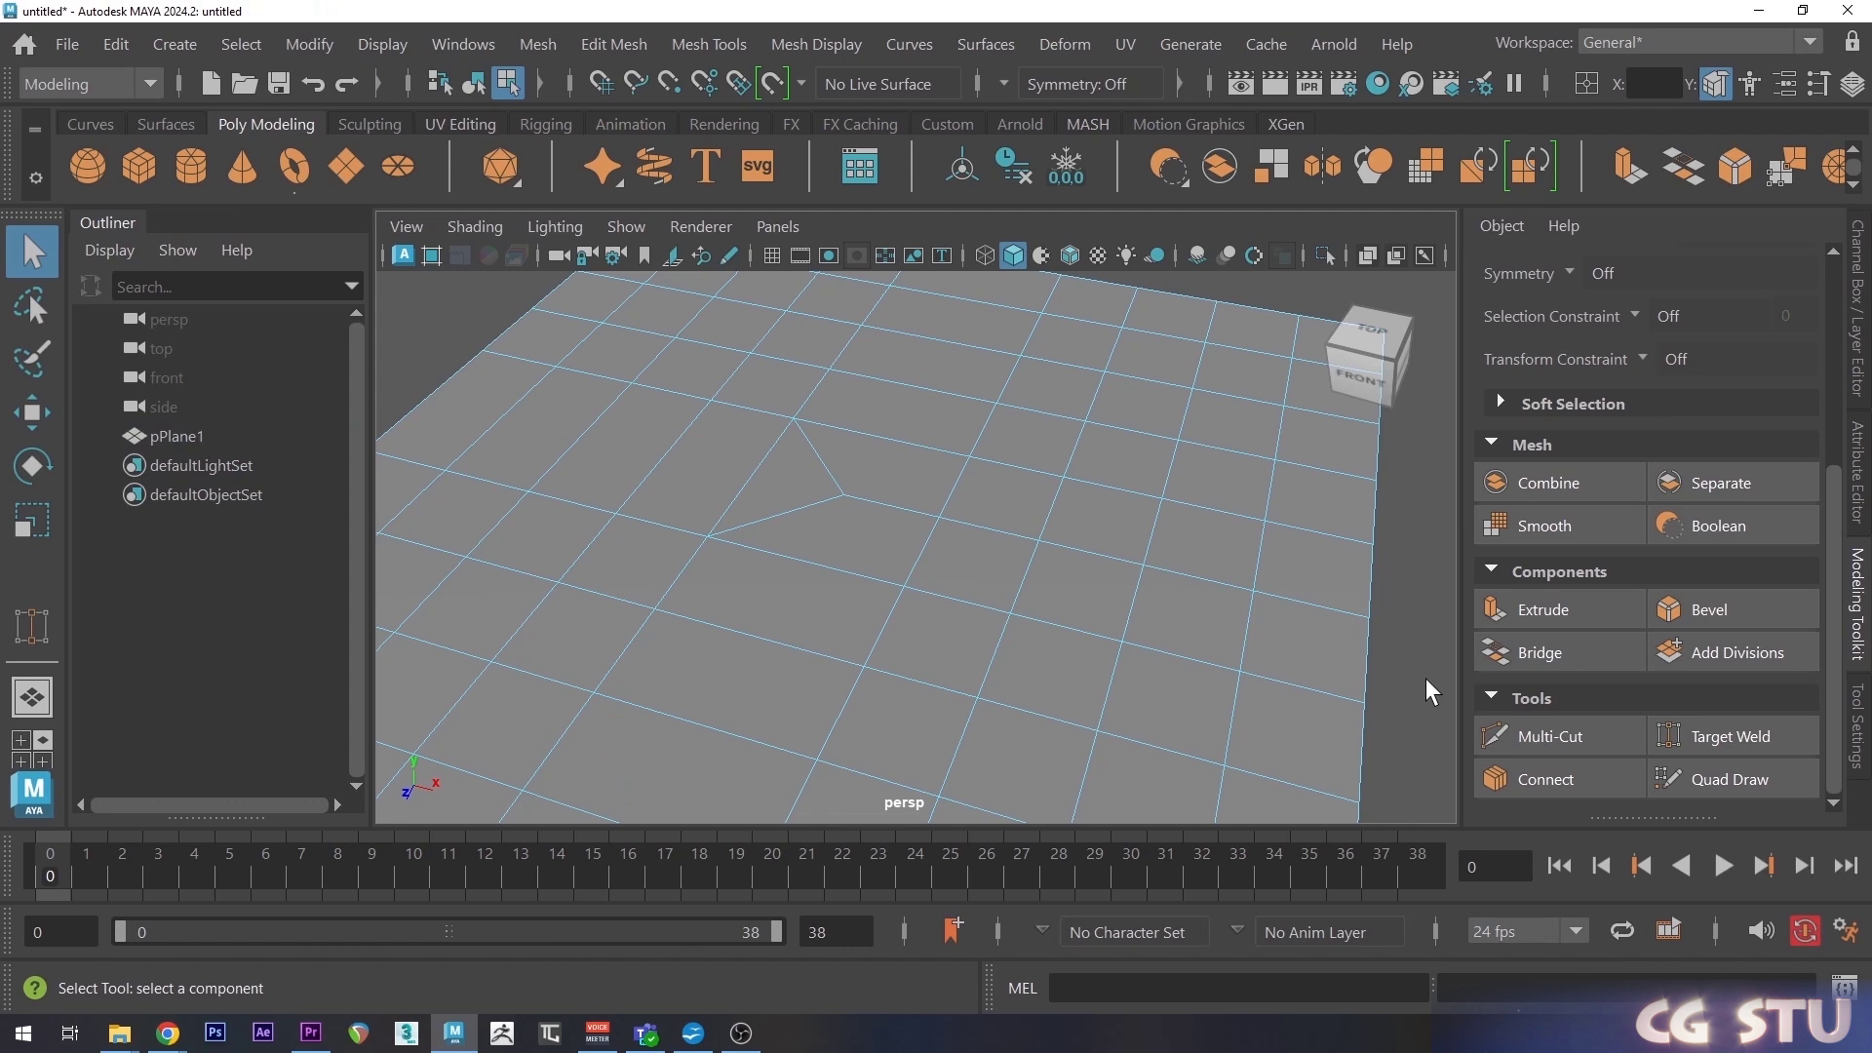
Select edges e[100] and e[84] on the plane.
click(1315, 612)
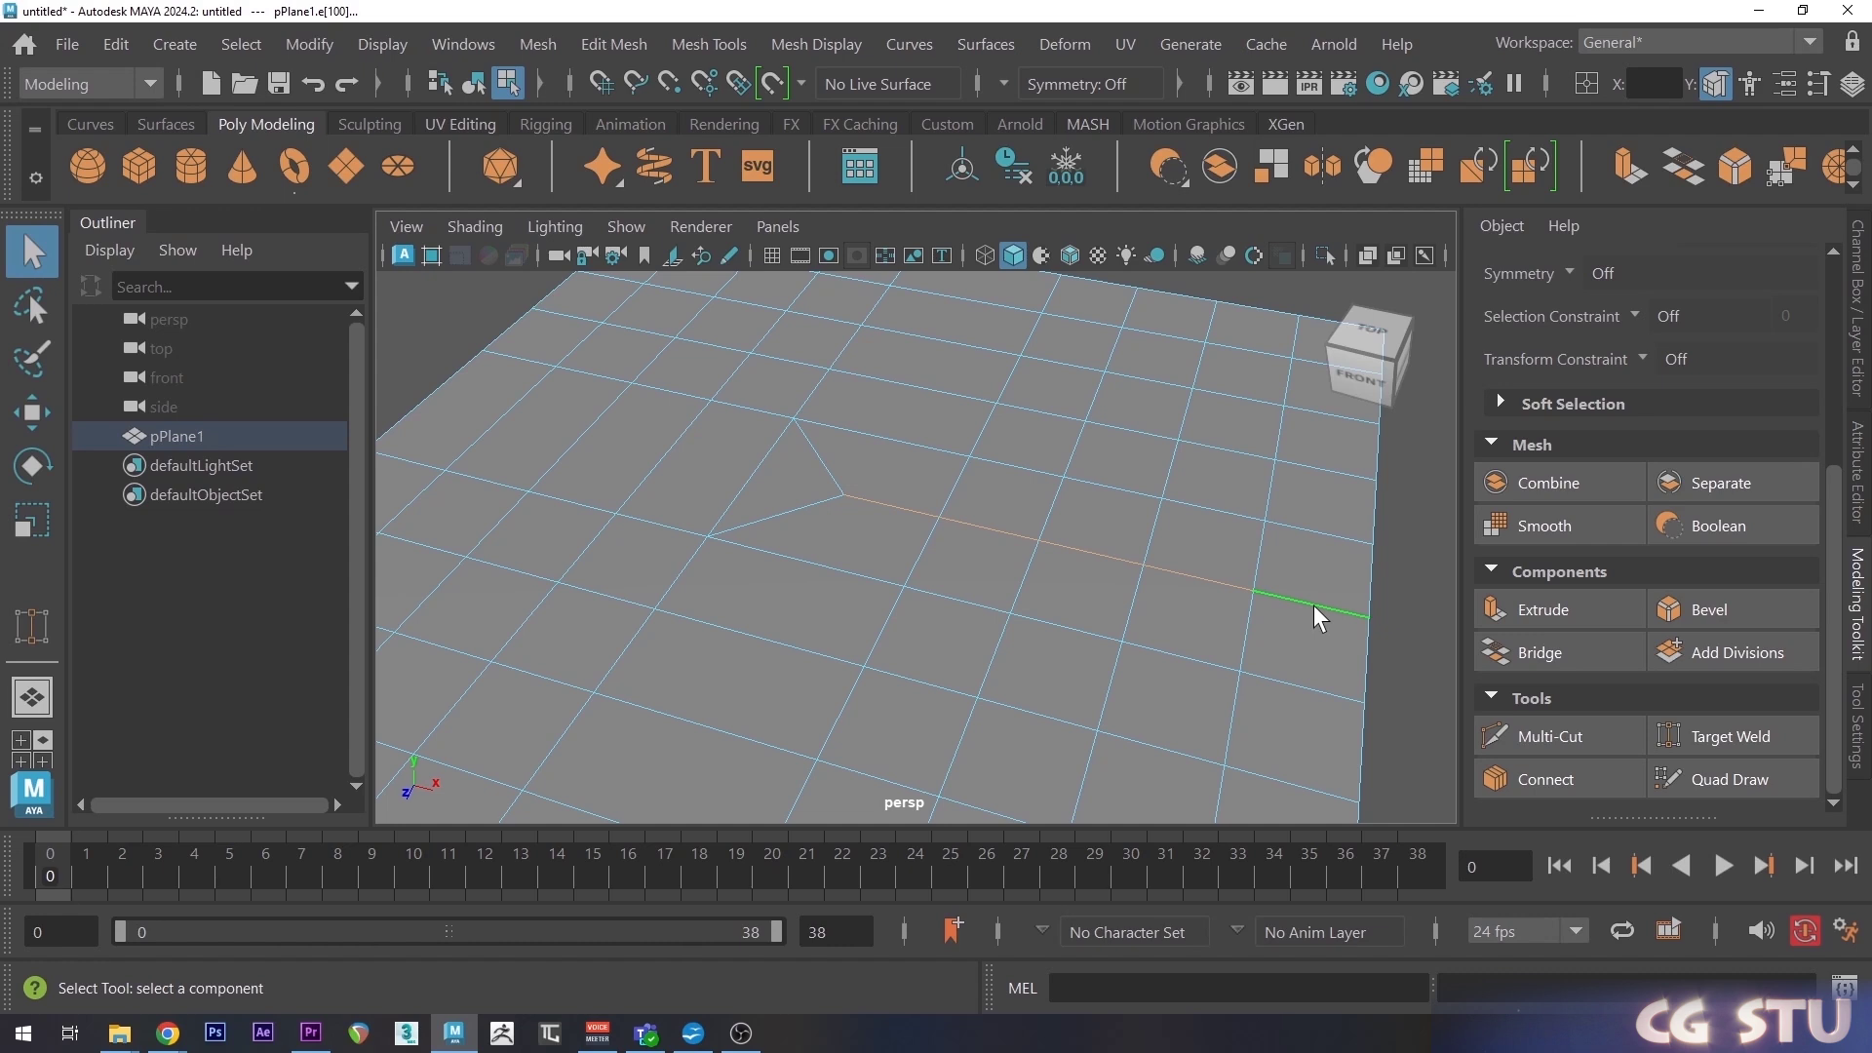
click(1300, 645)
click(1289, 694)
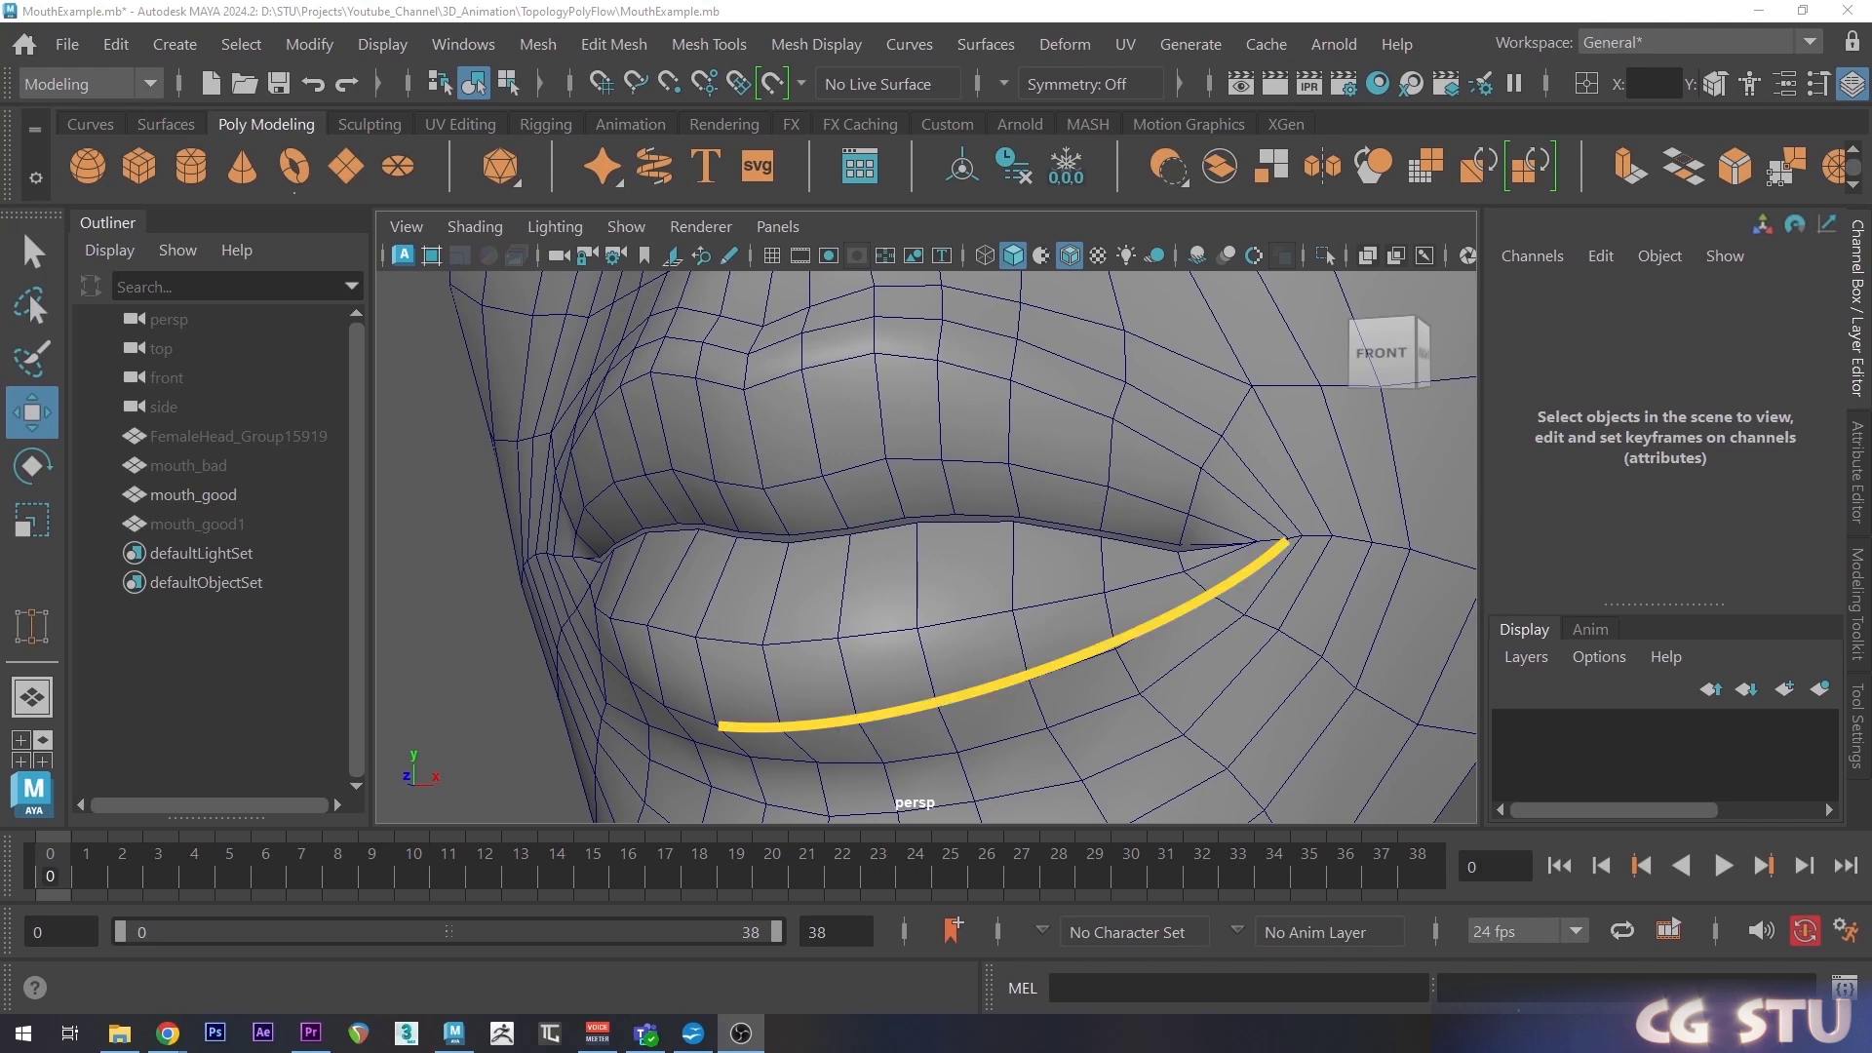
Bevel the lip edge loop on mouth_good with Fraction raised to 1.
click(989, 682)
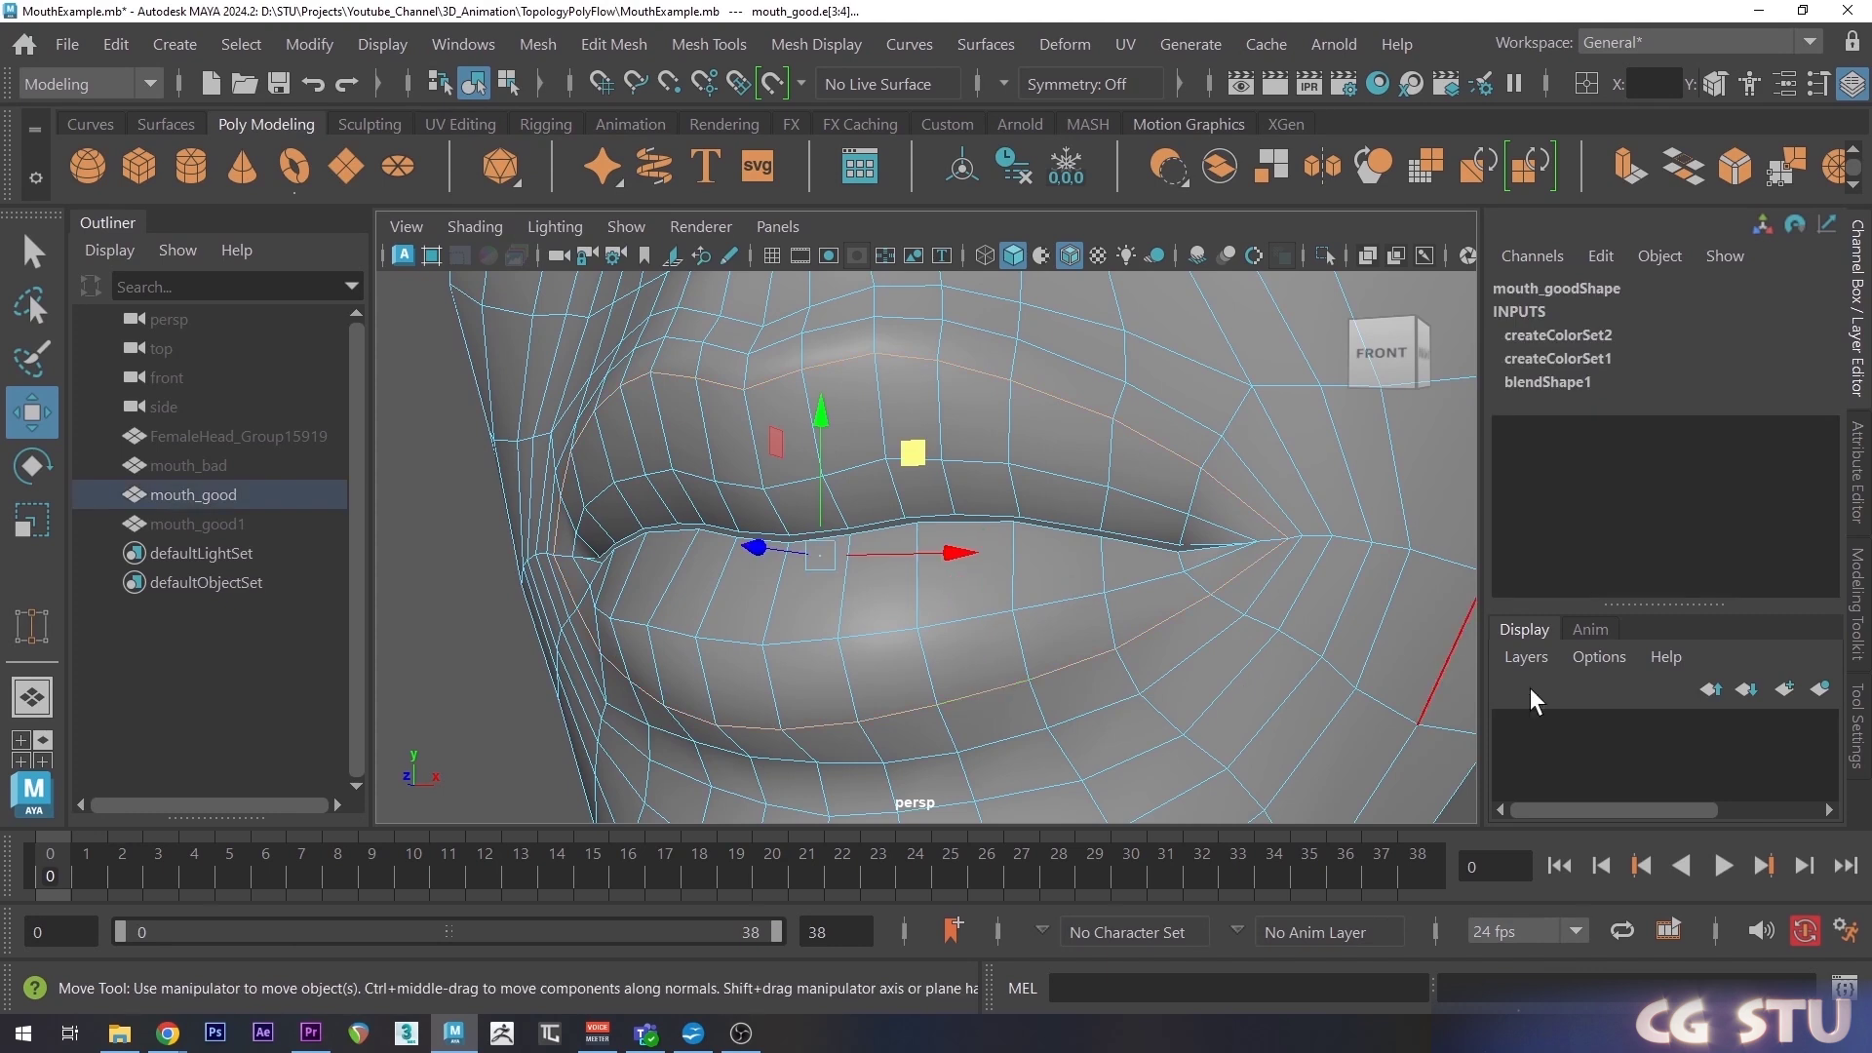
key(ctrl+b)
middle_drag(457, 502, 507, 489)
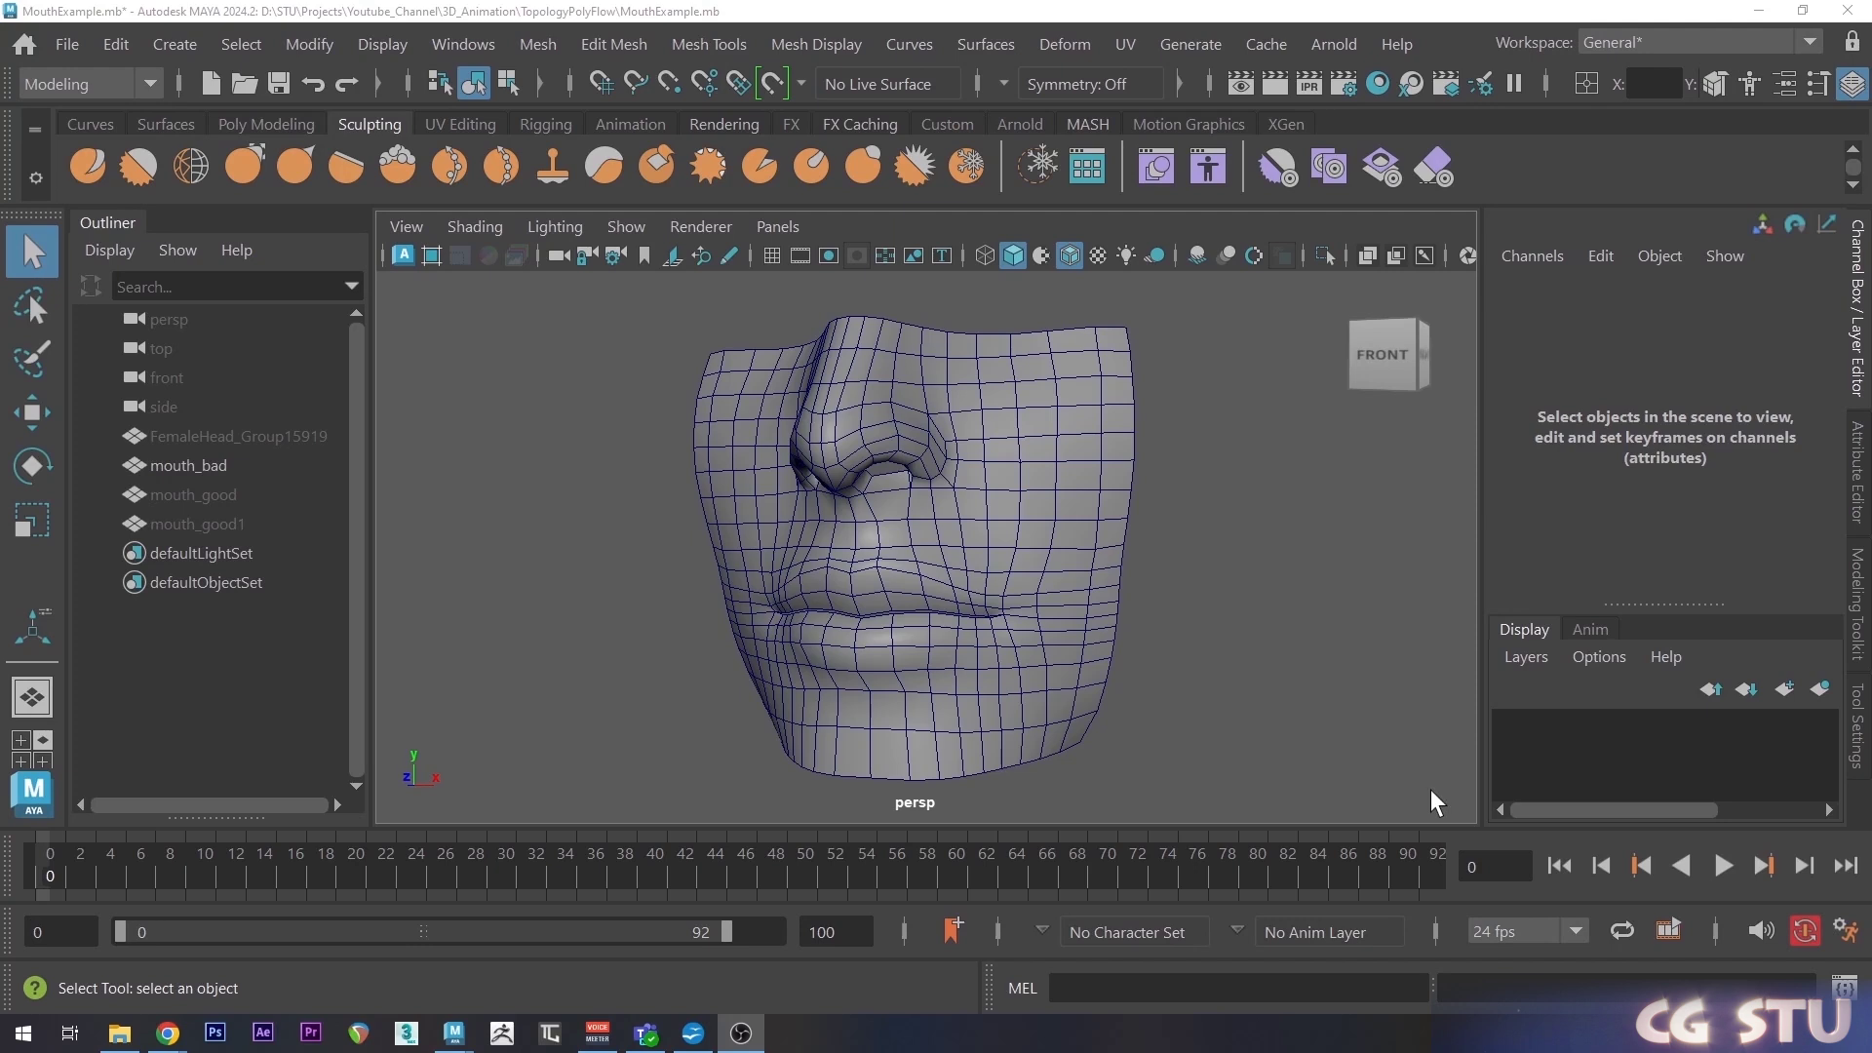
Orbit around mouth_bad to inspect it from three-quarter, front, below and side angles.
mouse_move(1248, 560)
alt+mouse_down()
mouse_move(1168, 559)
mouse_move(1278, 553)
alt+mouse_up()
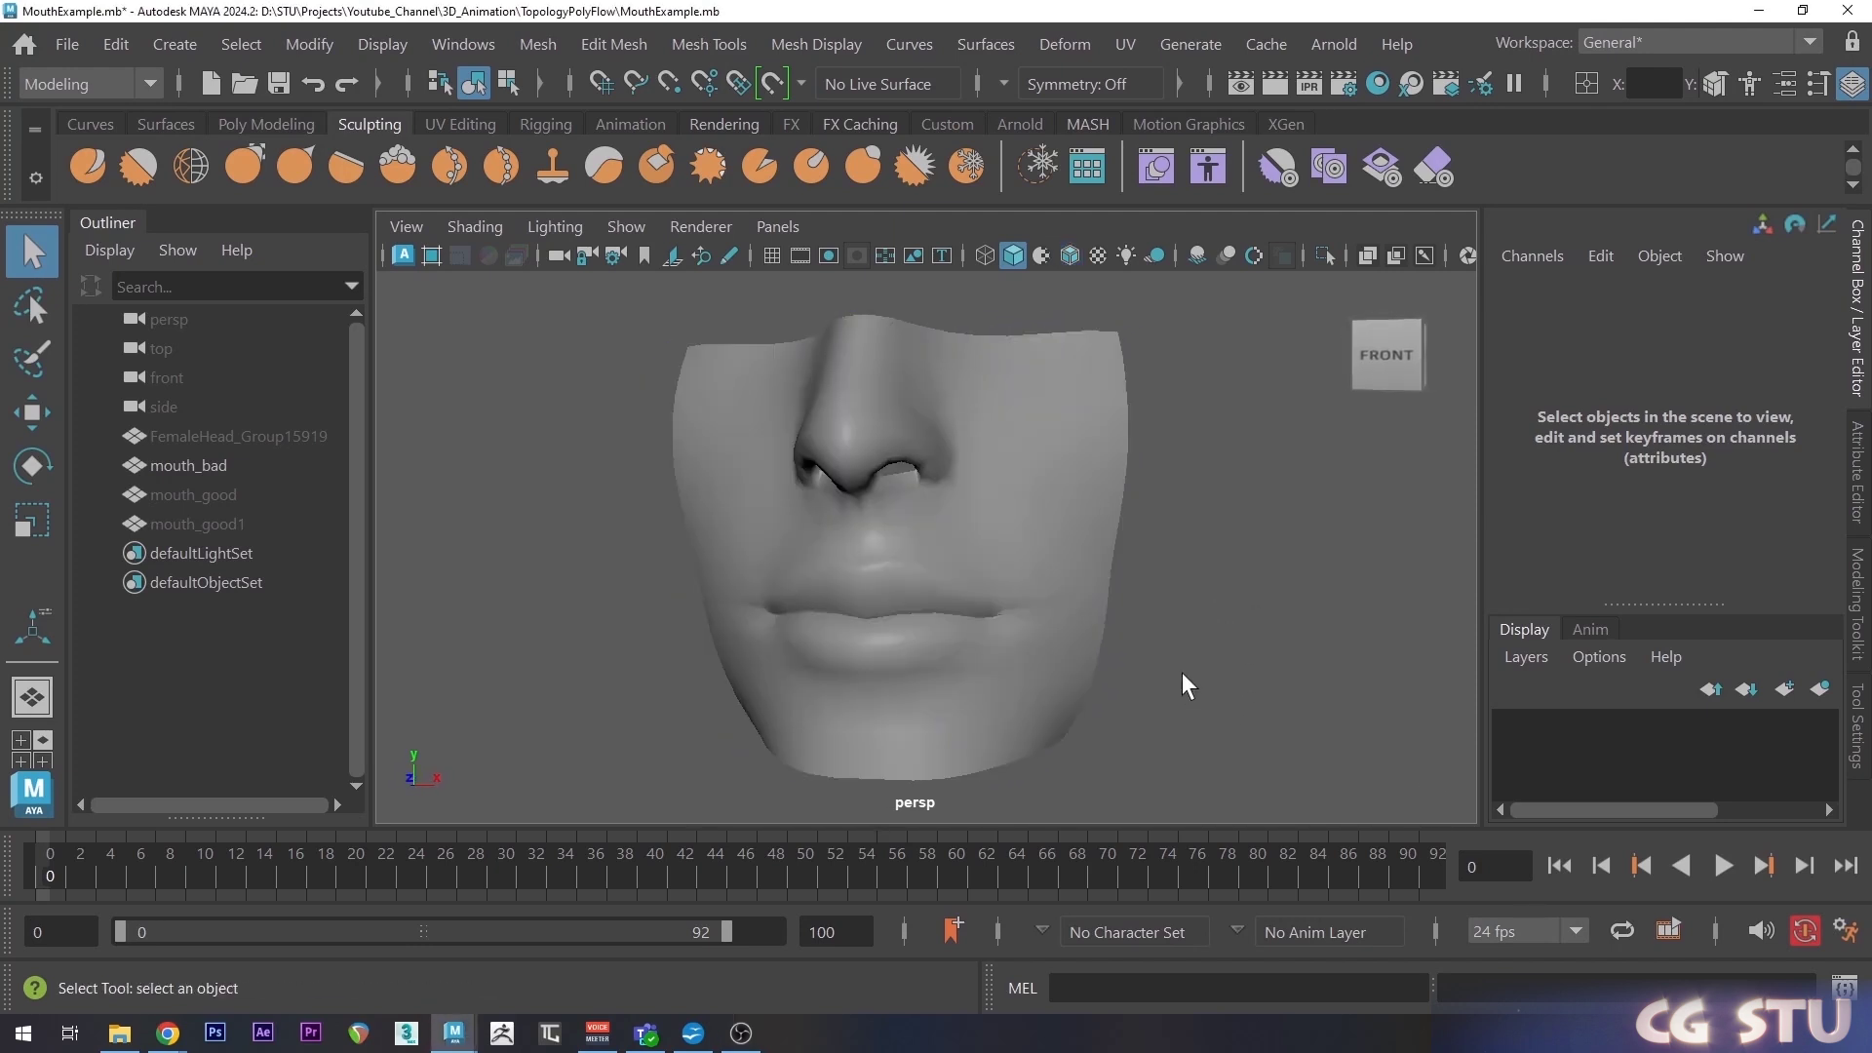
scroll(1185, 669, up, 5)
alt+drag(1190, 667, 1277, 558)
click(1132, 553)
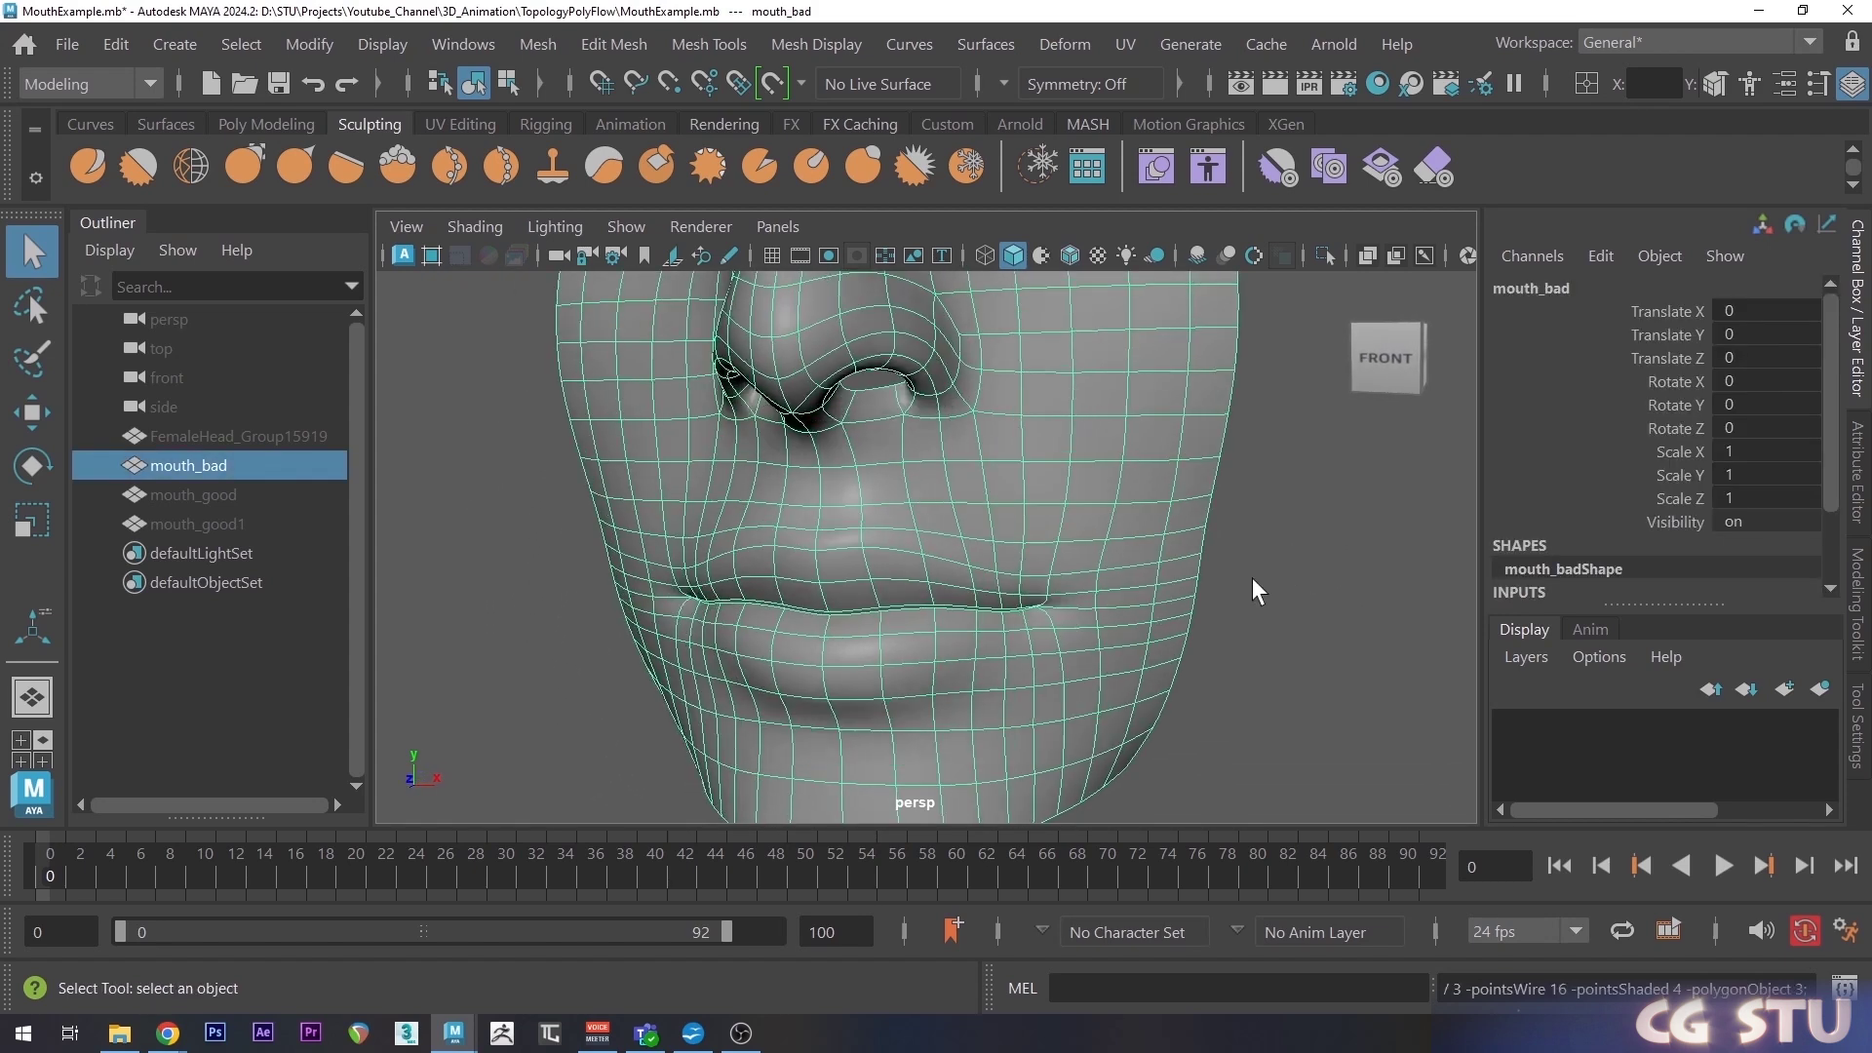
click(1285, 524)
alt+drag(1302, 554, 1348, 526)
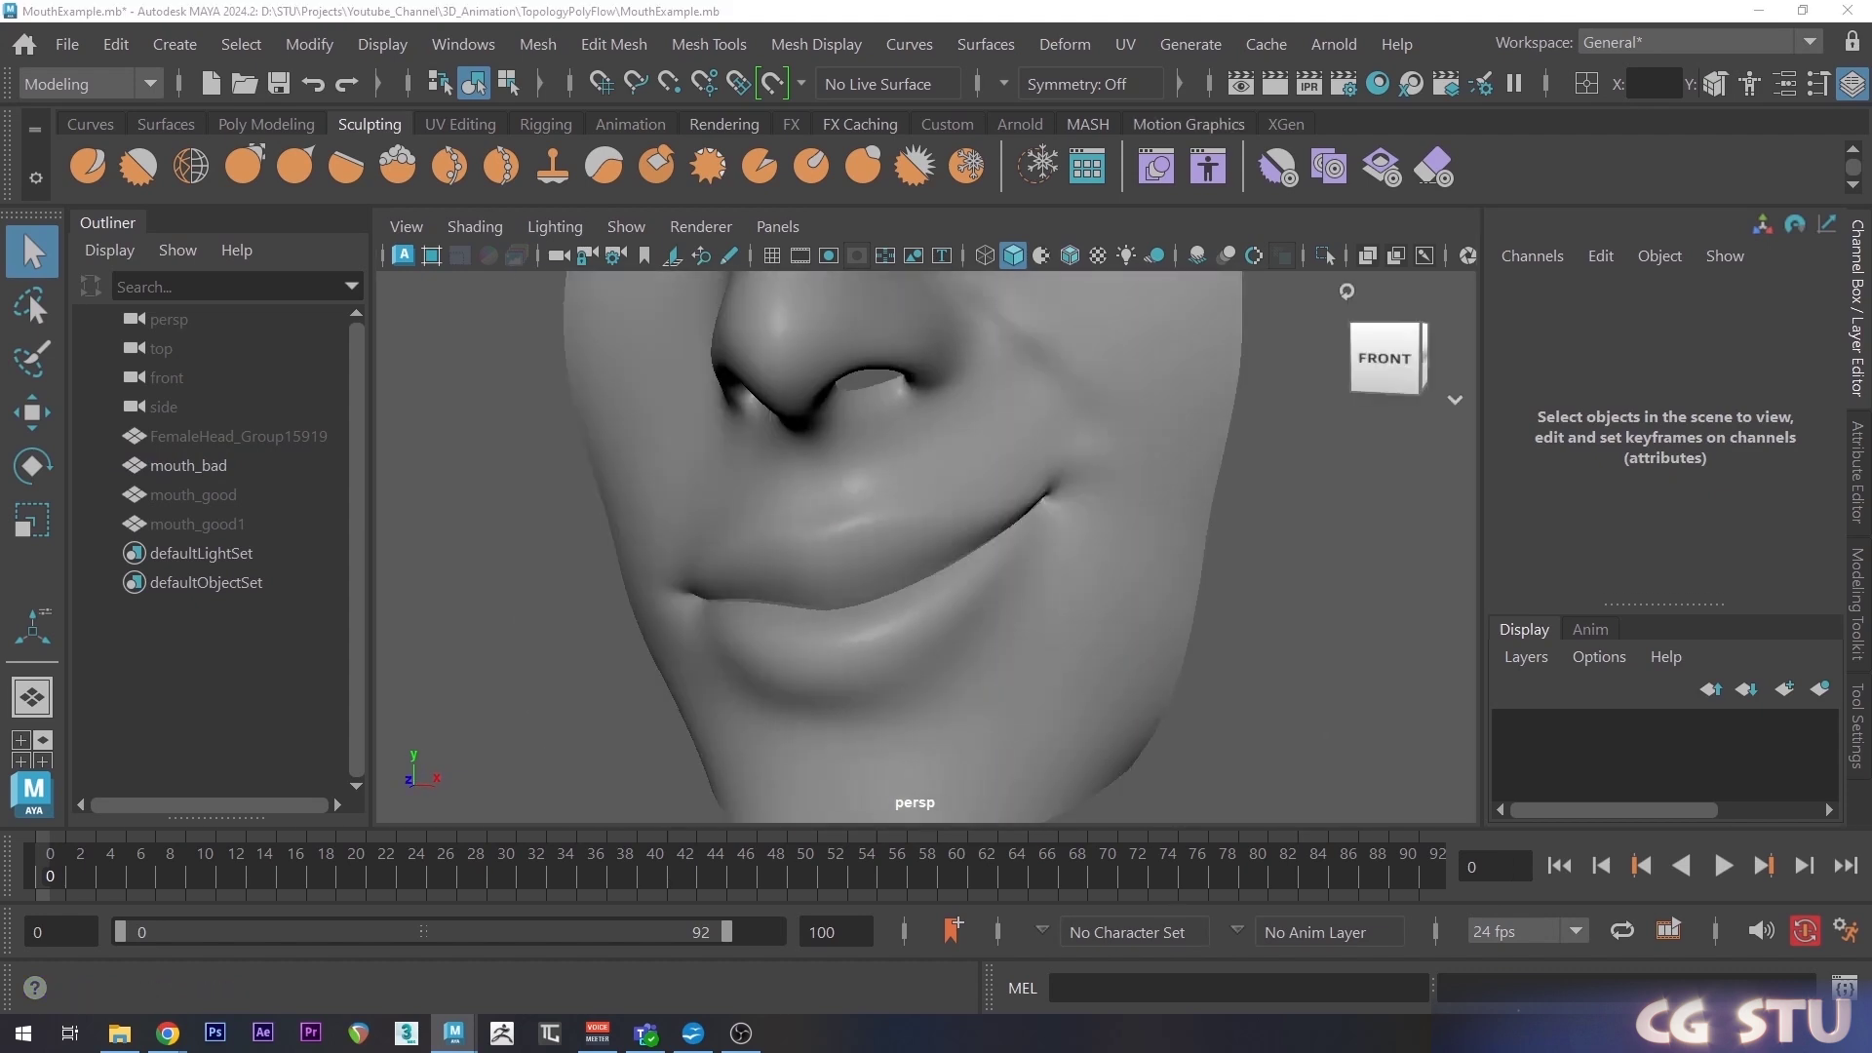
mouse_move(1199, 518)
alt+mouse_down()
mouse_move(1141, 518)
mouse_move(1137, 536)
mouse_move(1084, 511)
mouse_move(1078, 547)
mouse_move(1112, 536)
alt+mouse_up()
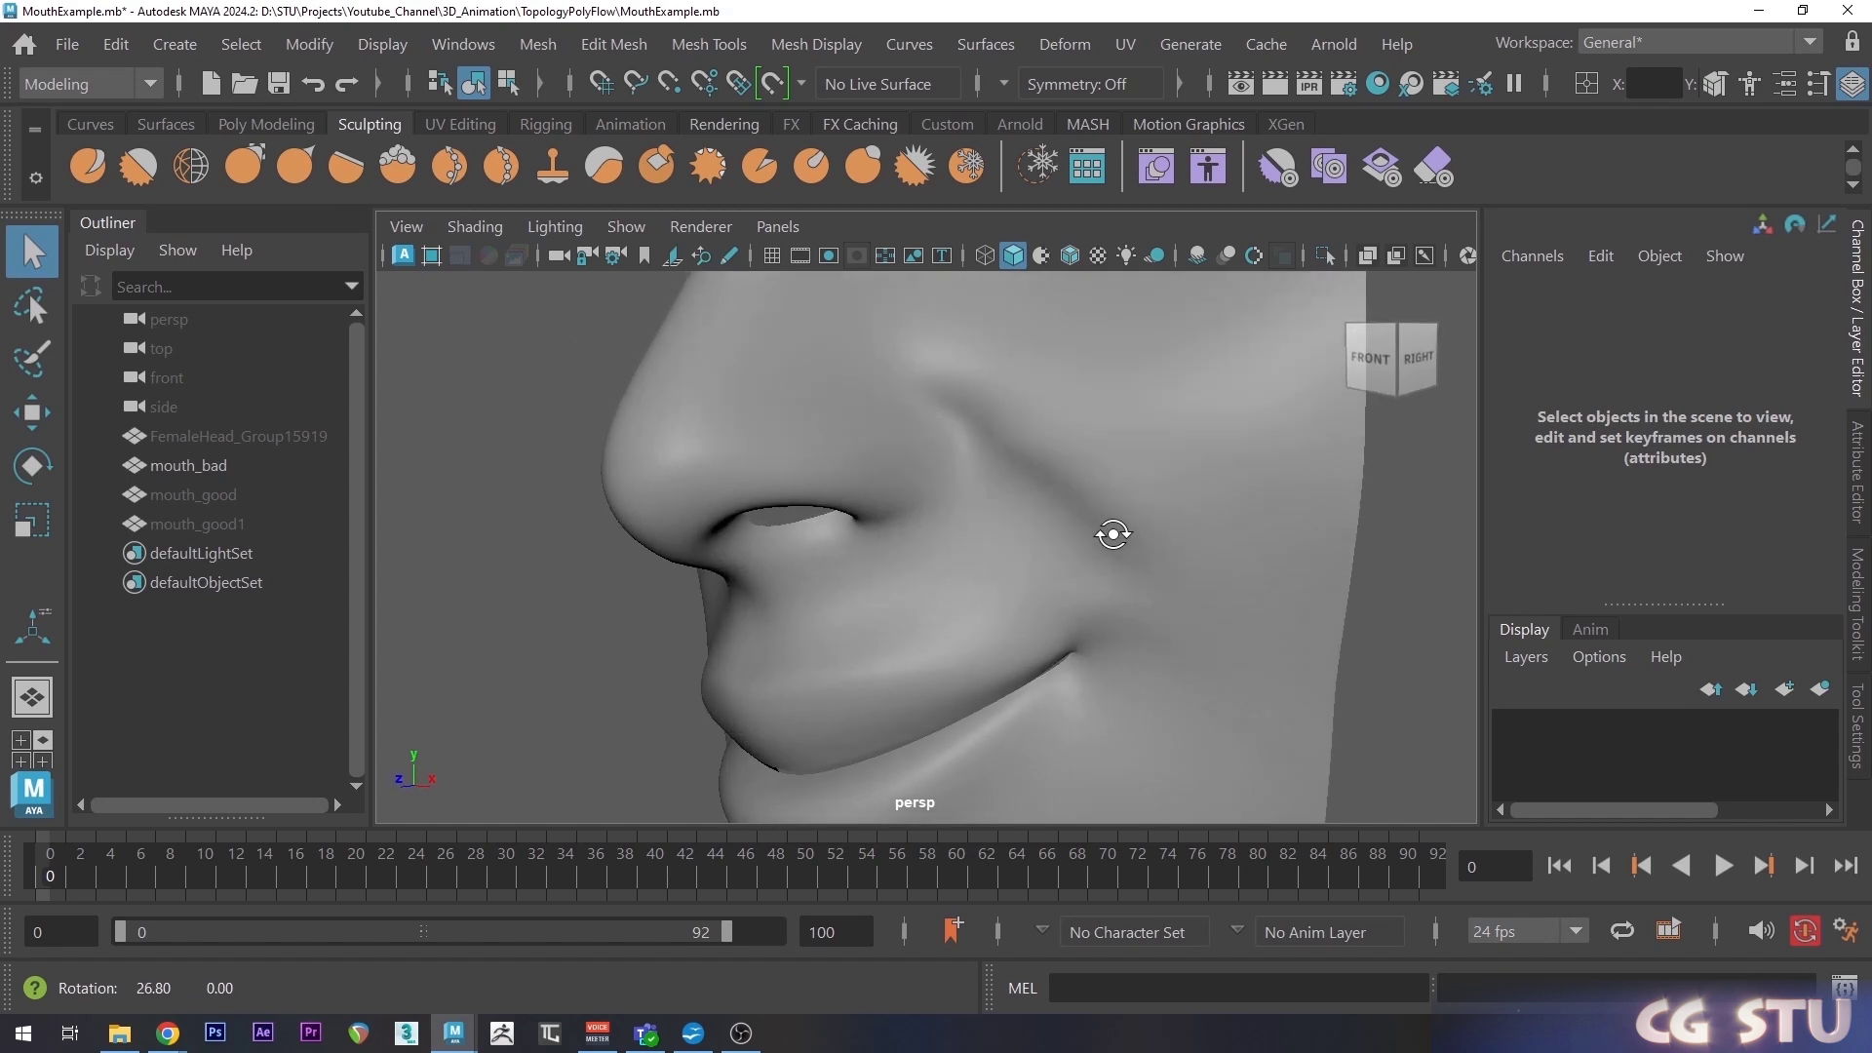
Turn on Wireframe on Shaded and zoom in on the nose and cheek.
click(1070, 255)
alt+drag(1209, 410, 1087, 438)
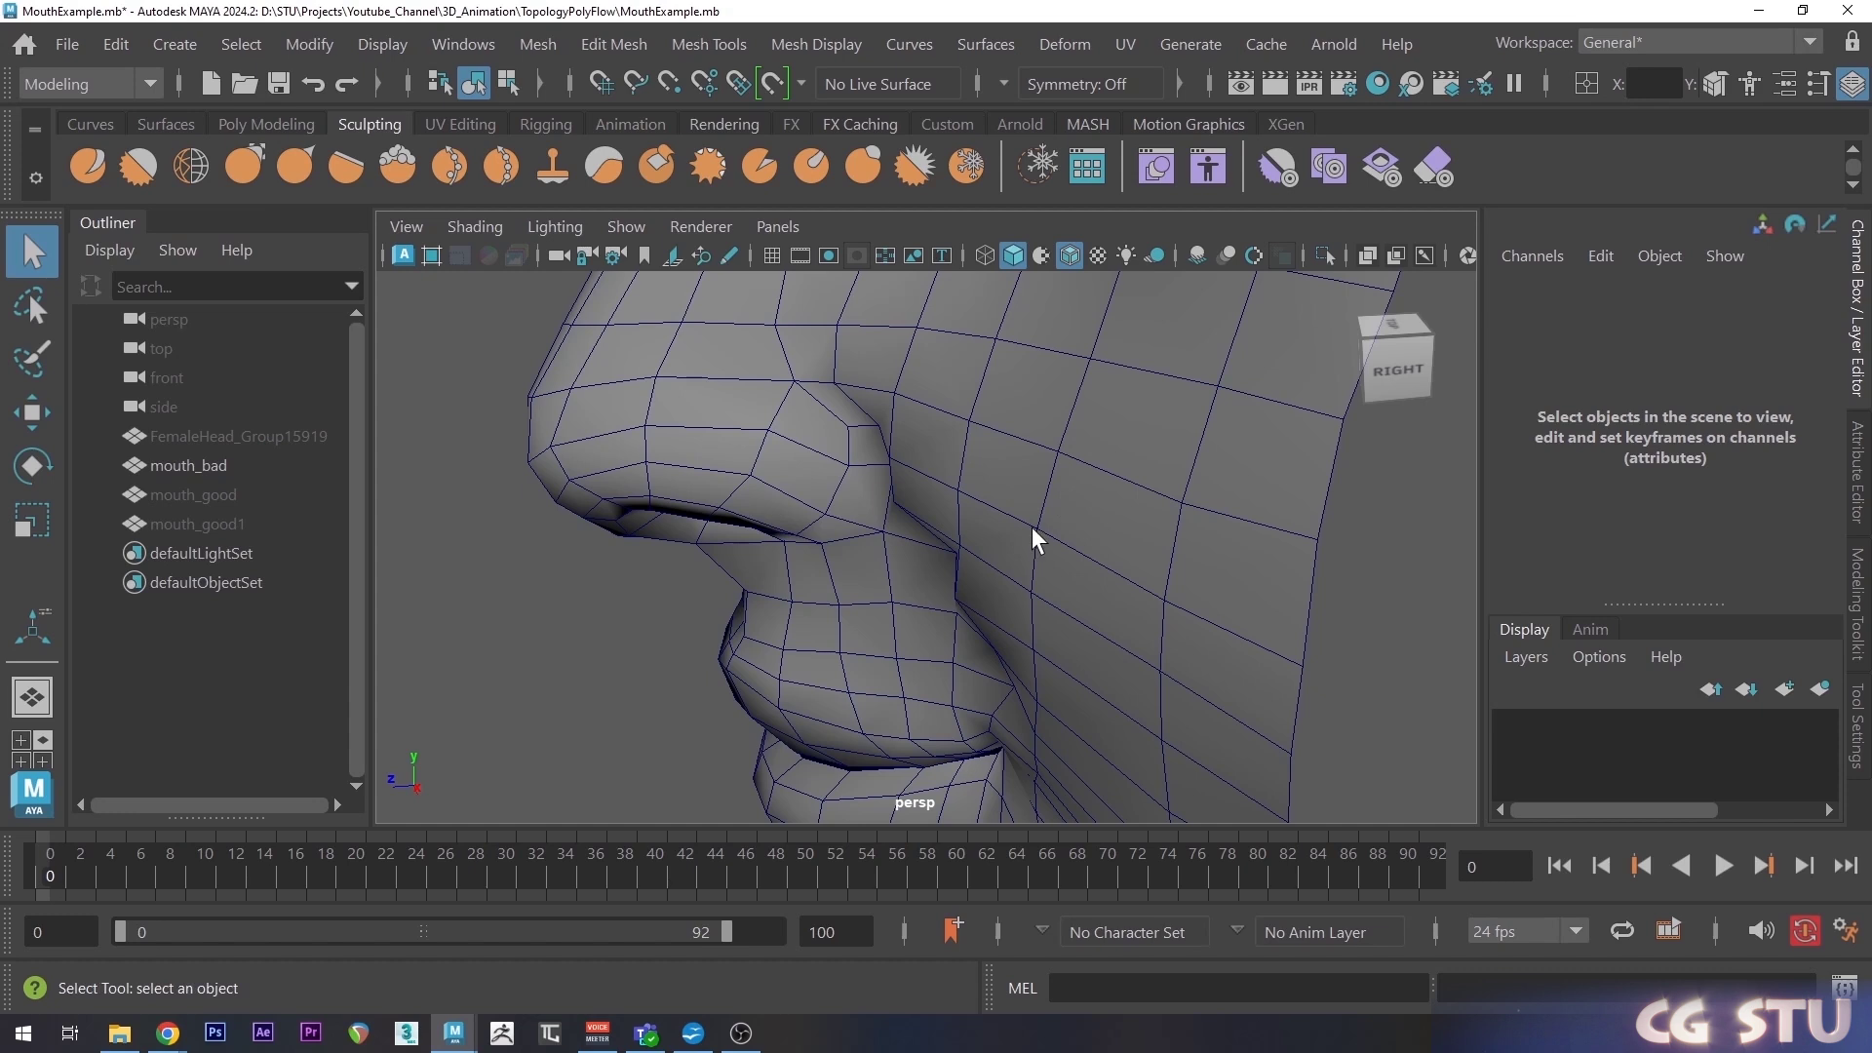
scroll(995, 569, up, 4)
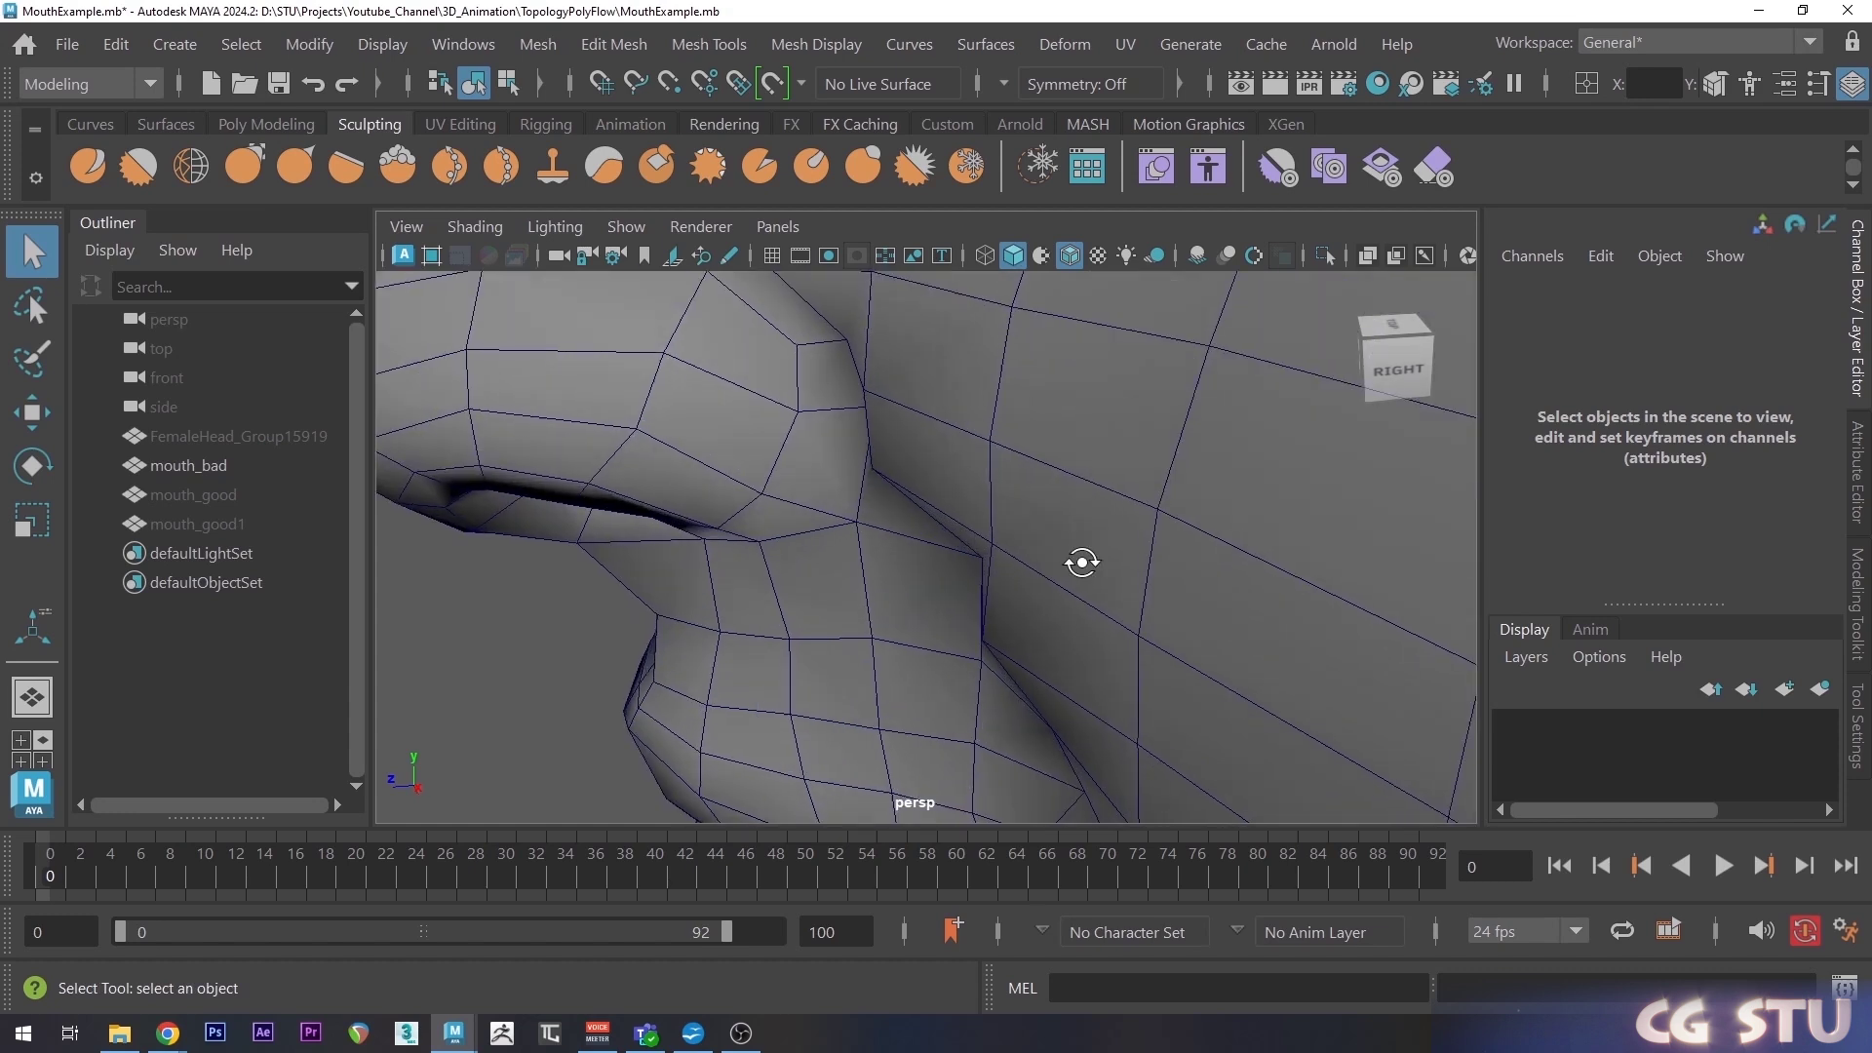
mouse_move(1080, 560)
alt+mouse_down()
mouse_move(1095, 553)
mouse_move(1074, 559)
alt+mouse_up()
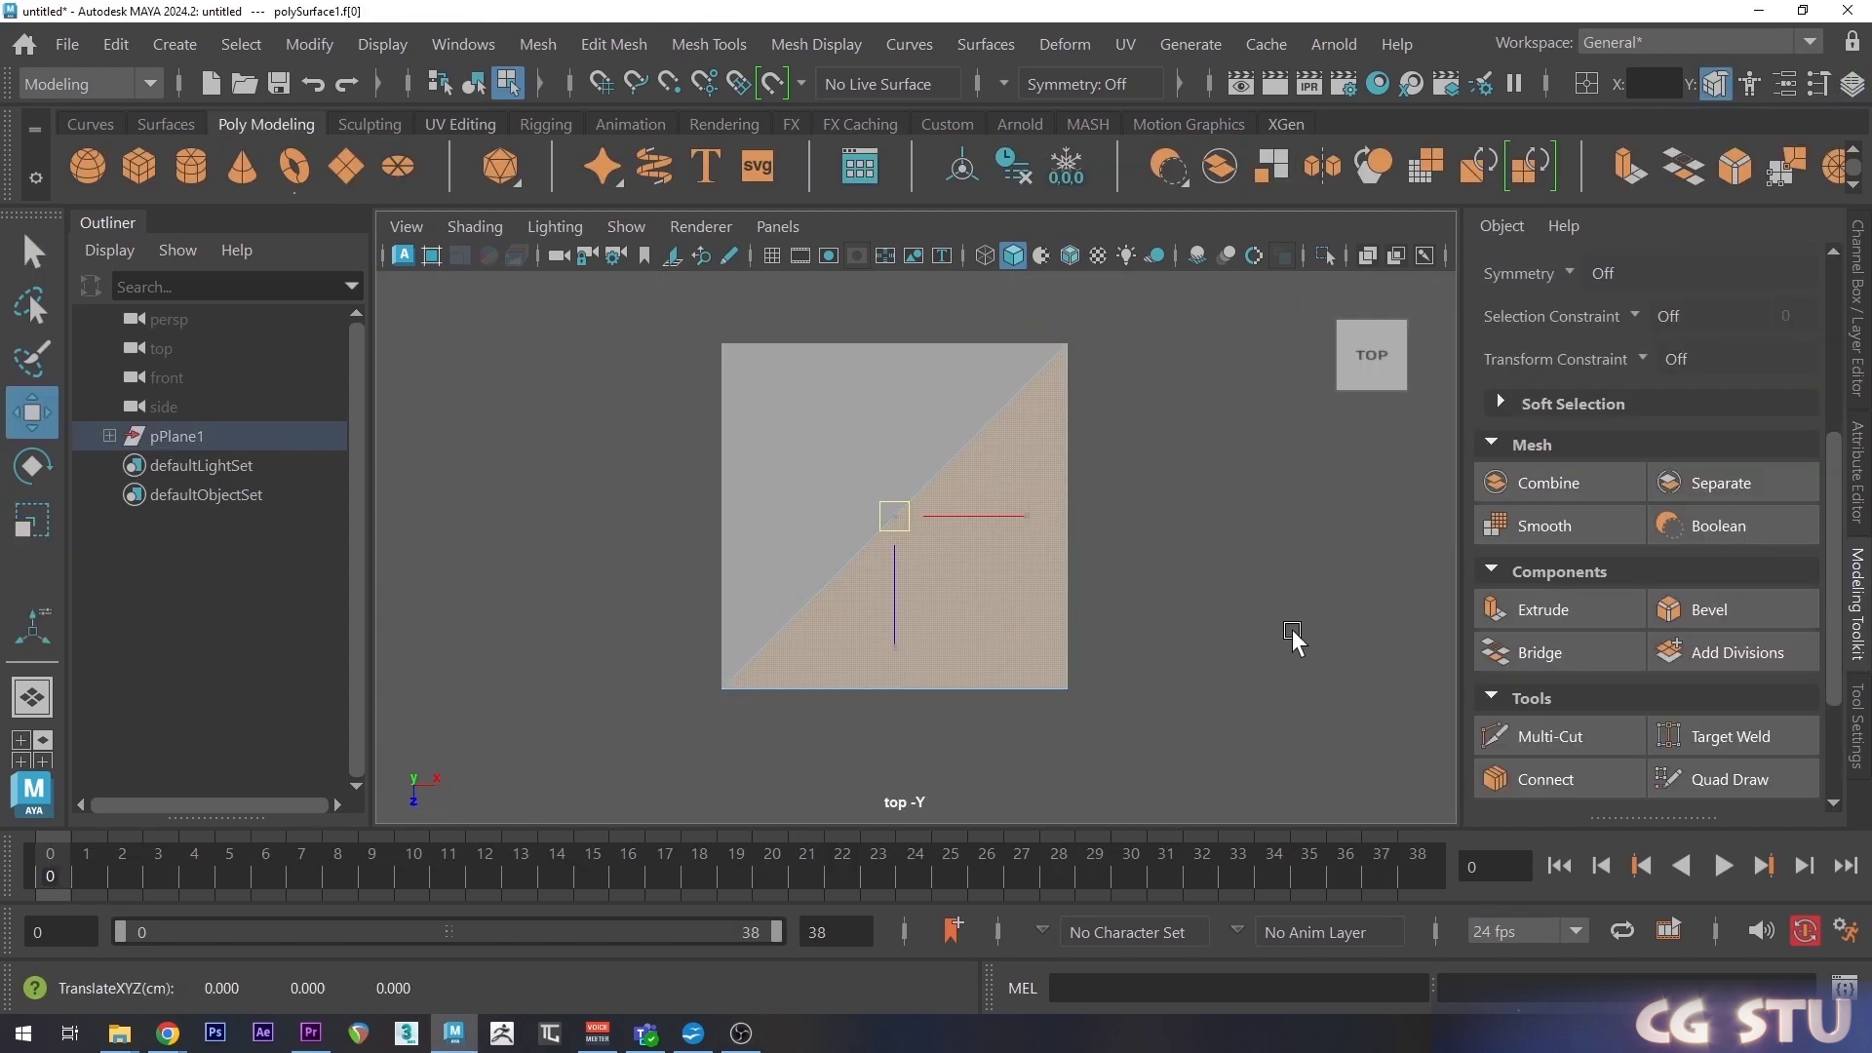
Split the square plane diagonally, flip the diagonal, and pull a pCube1 corner outward.
middle_drag(1291, 639, 1316, 669)
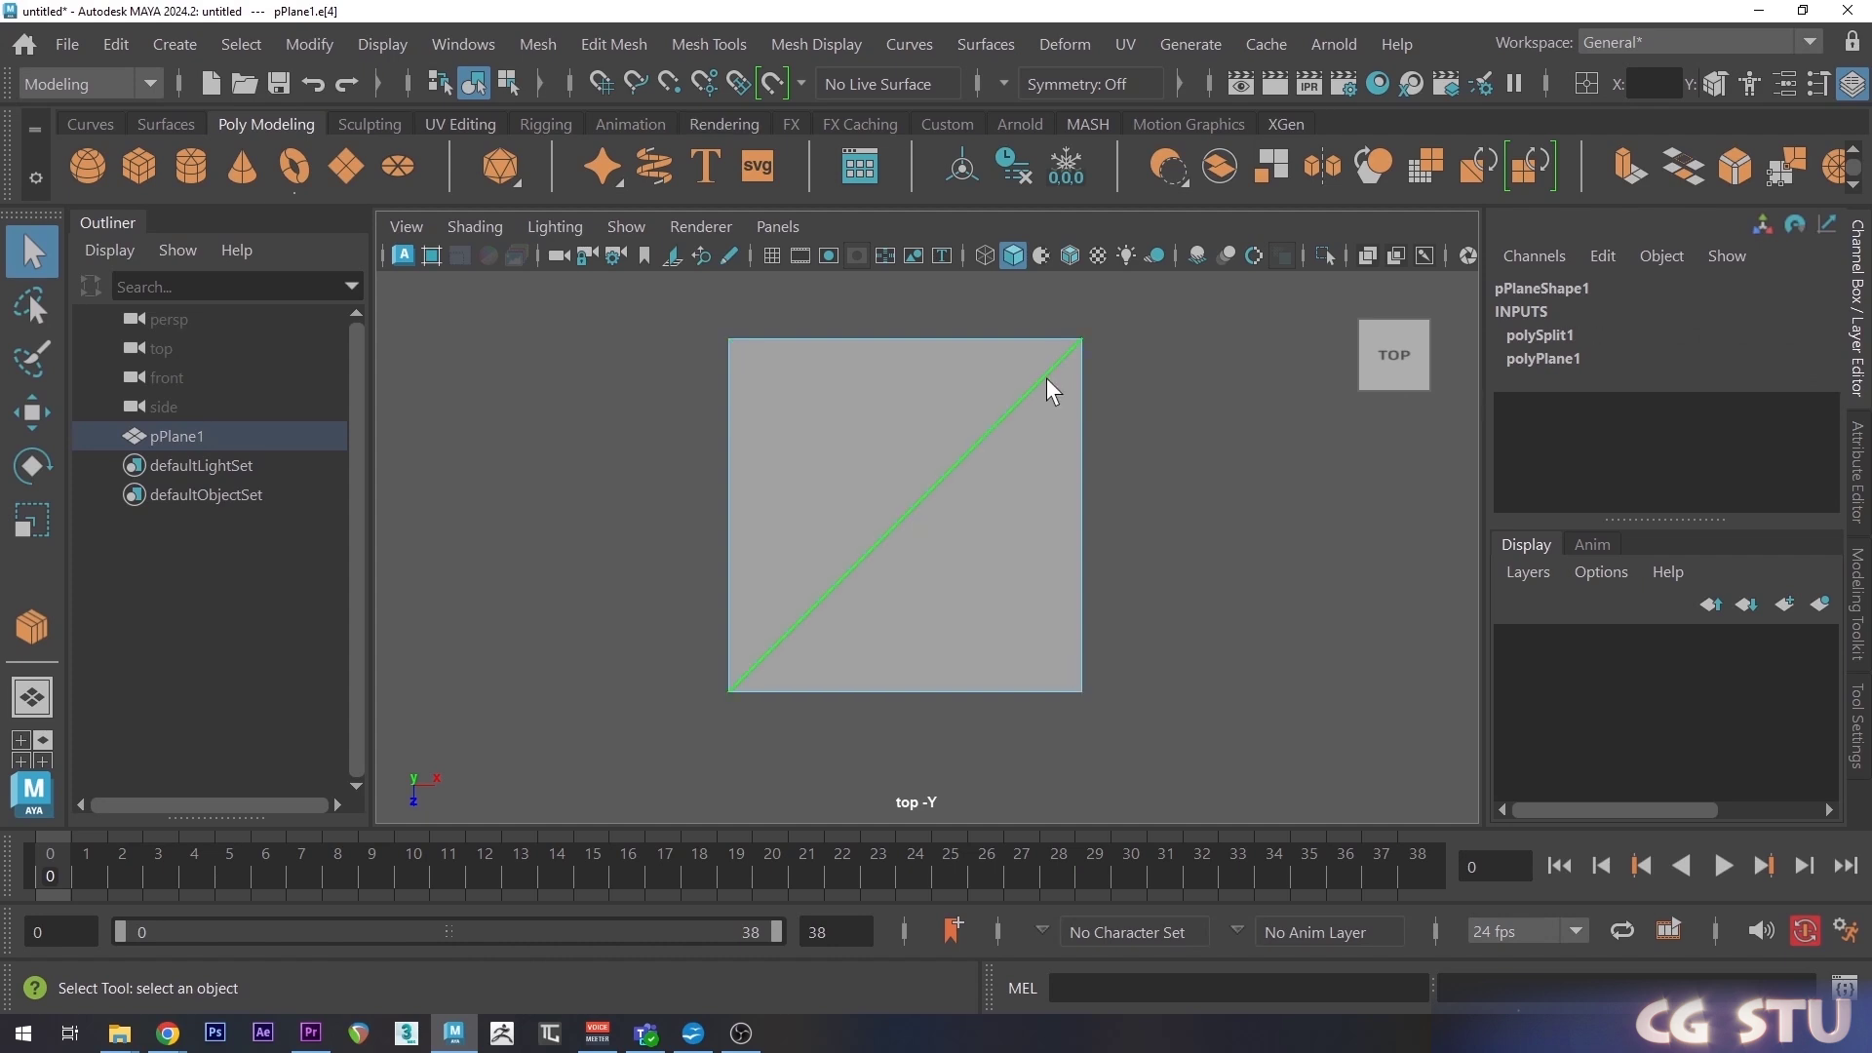
shift+right_drag(1045, 378, 1042, 649)
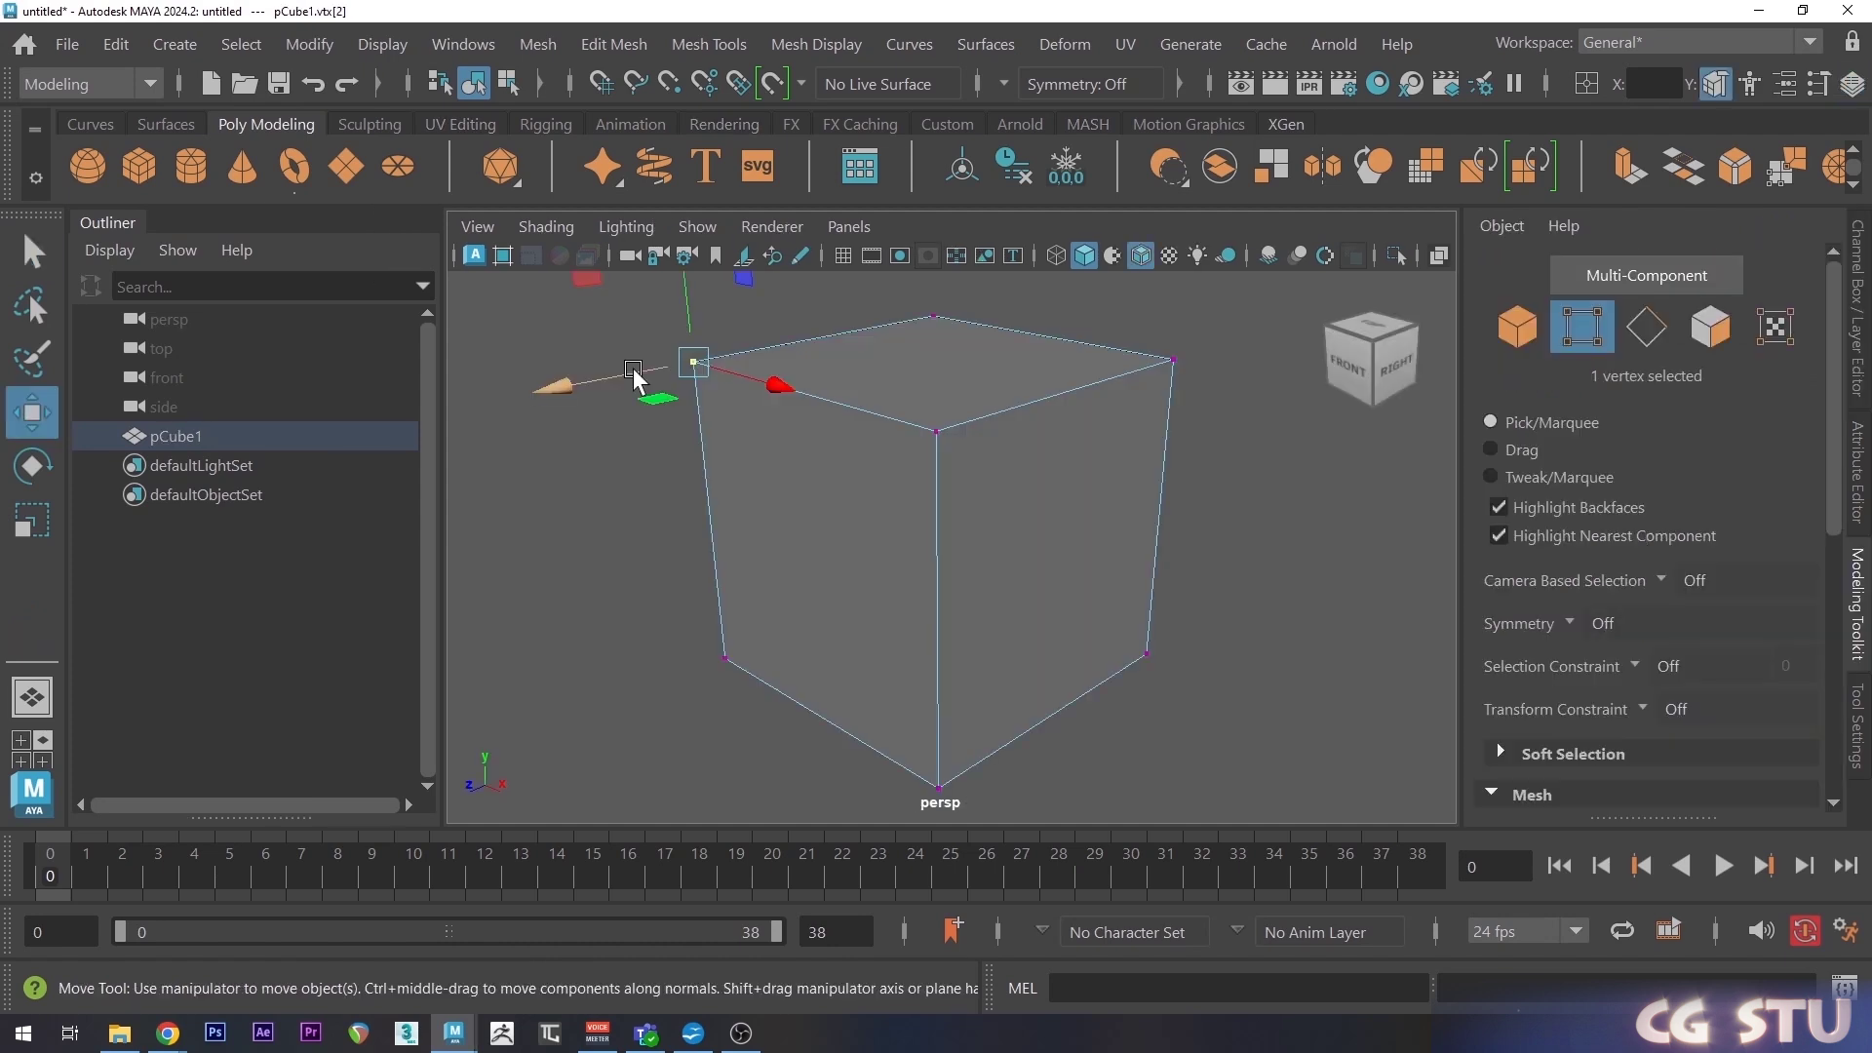
drag(648, 384, 532, 392)
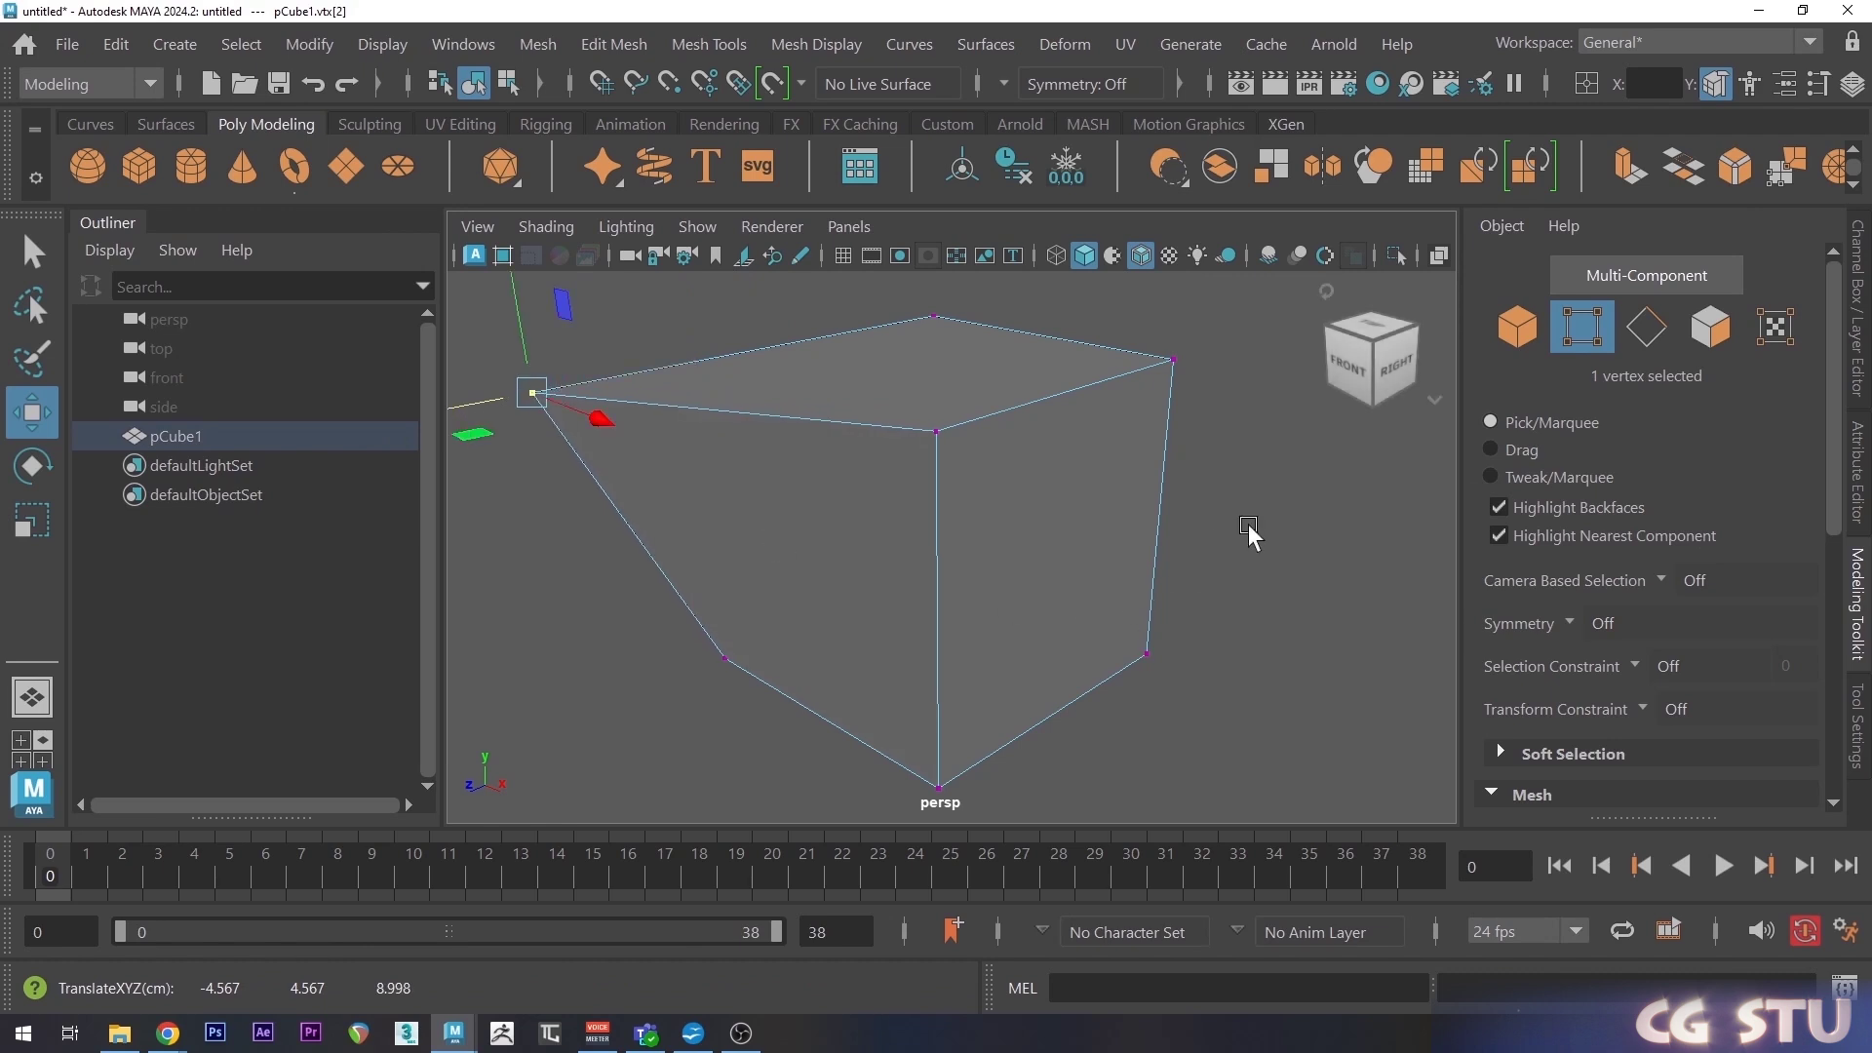
alt+drag(1248, 524, 1091, 470)
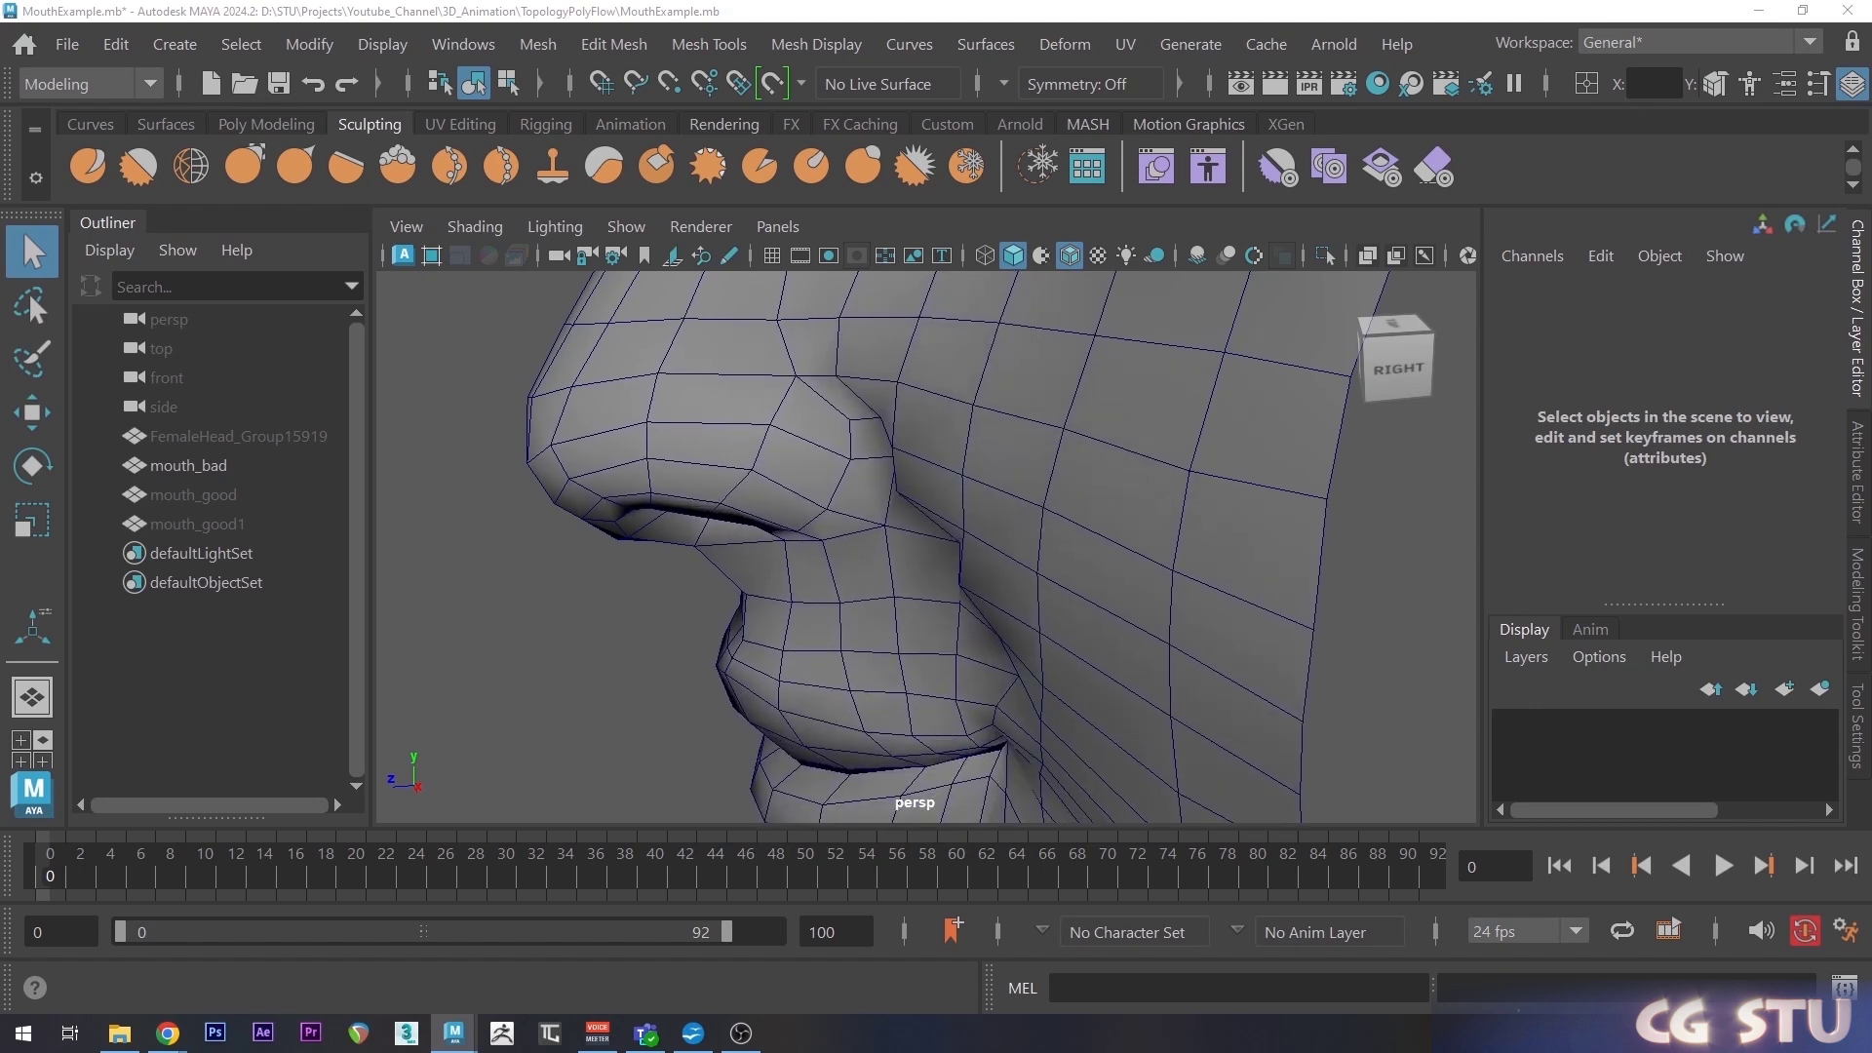
Orbit and zoom around mouth_good to view the smiling mouth from front and right side.
alt+drag(1063, 448, 1242, 598)
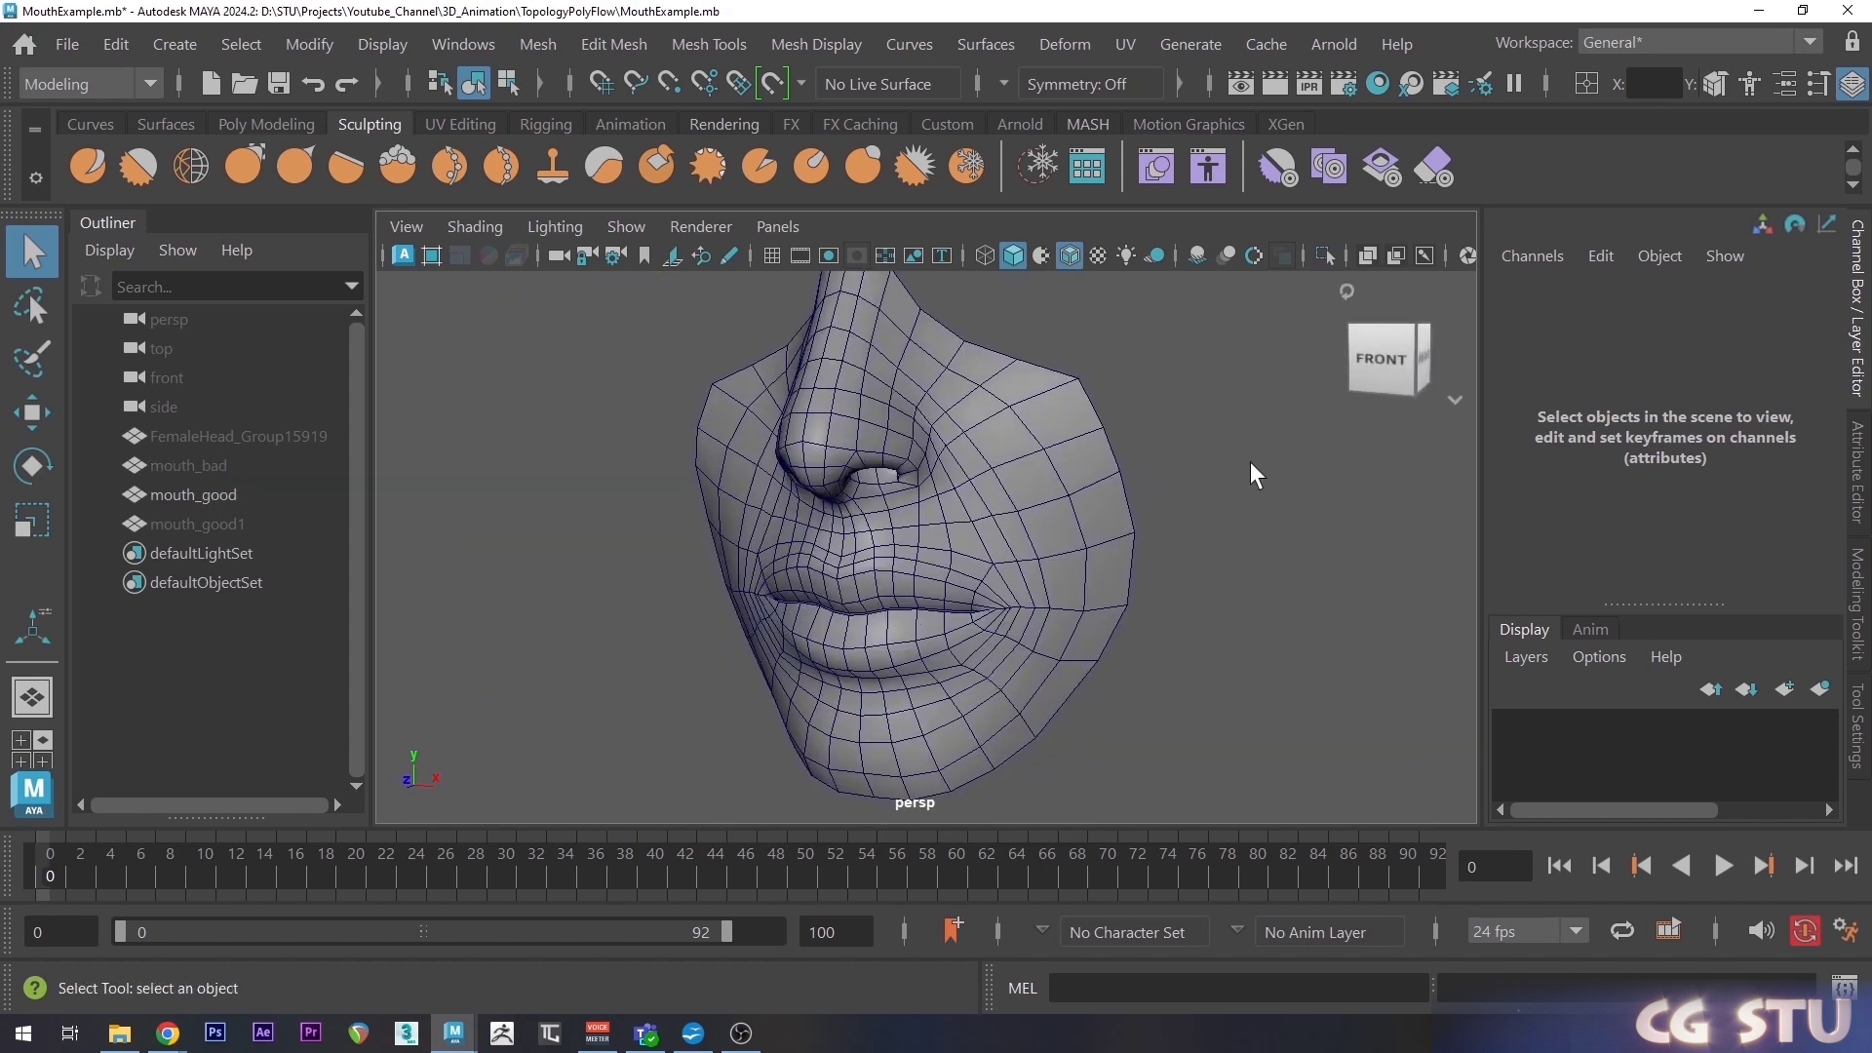
scroll(1248, 474, up, 2)
alt+drag(1248, 474, 1279, 476)
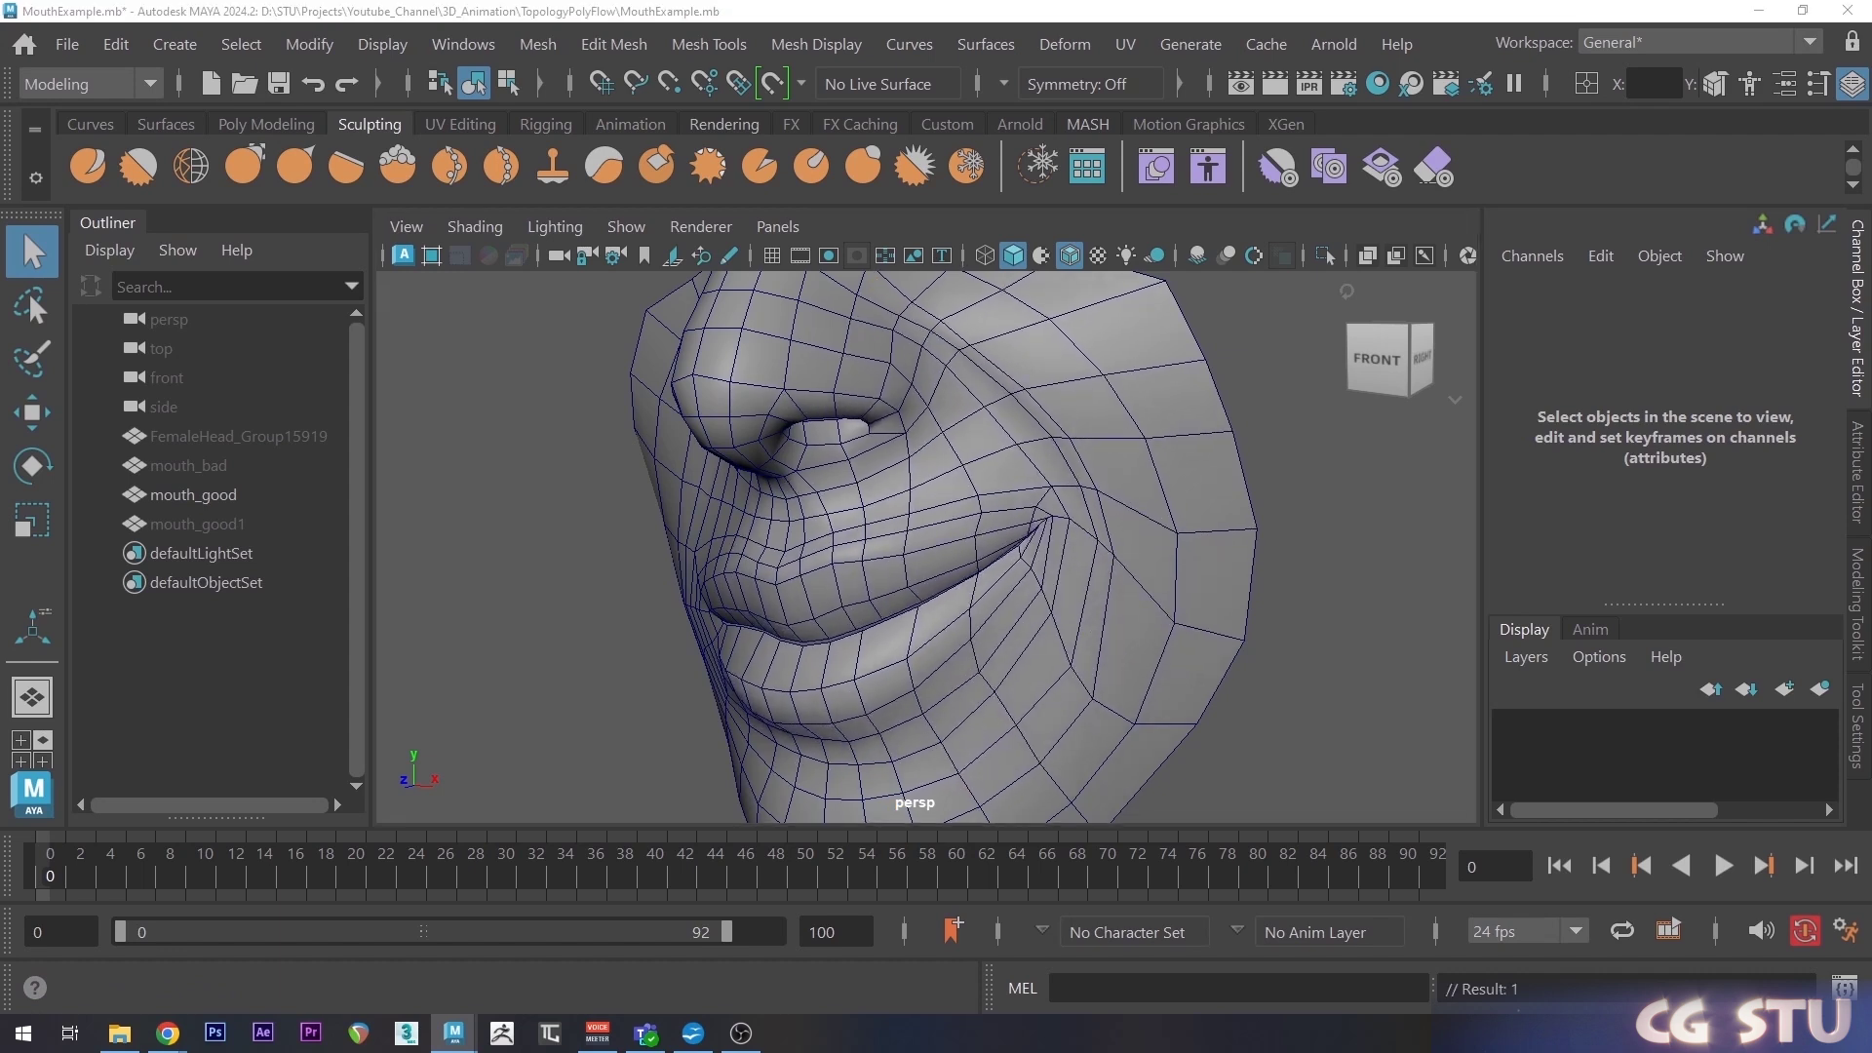
alt+drag(985, 439, 1033, 430)
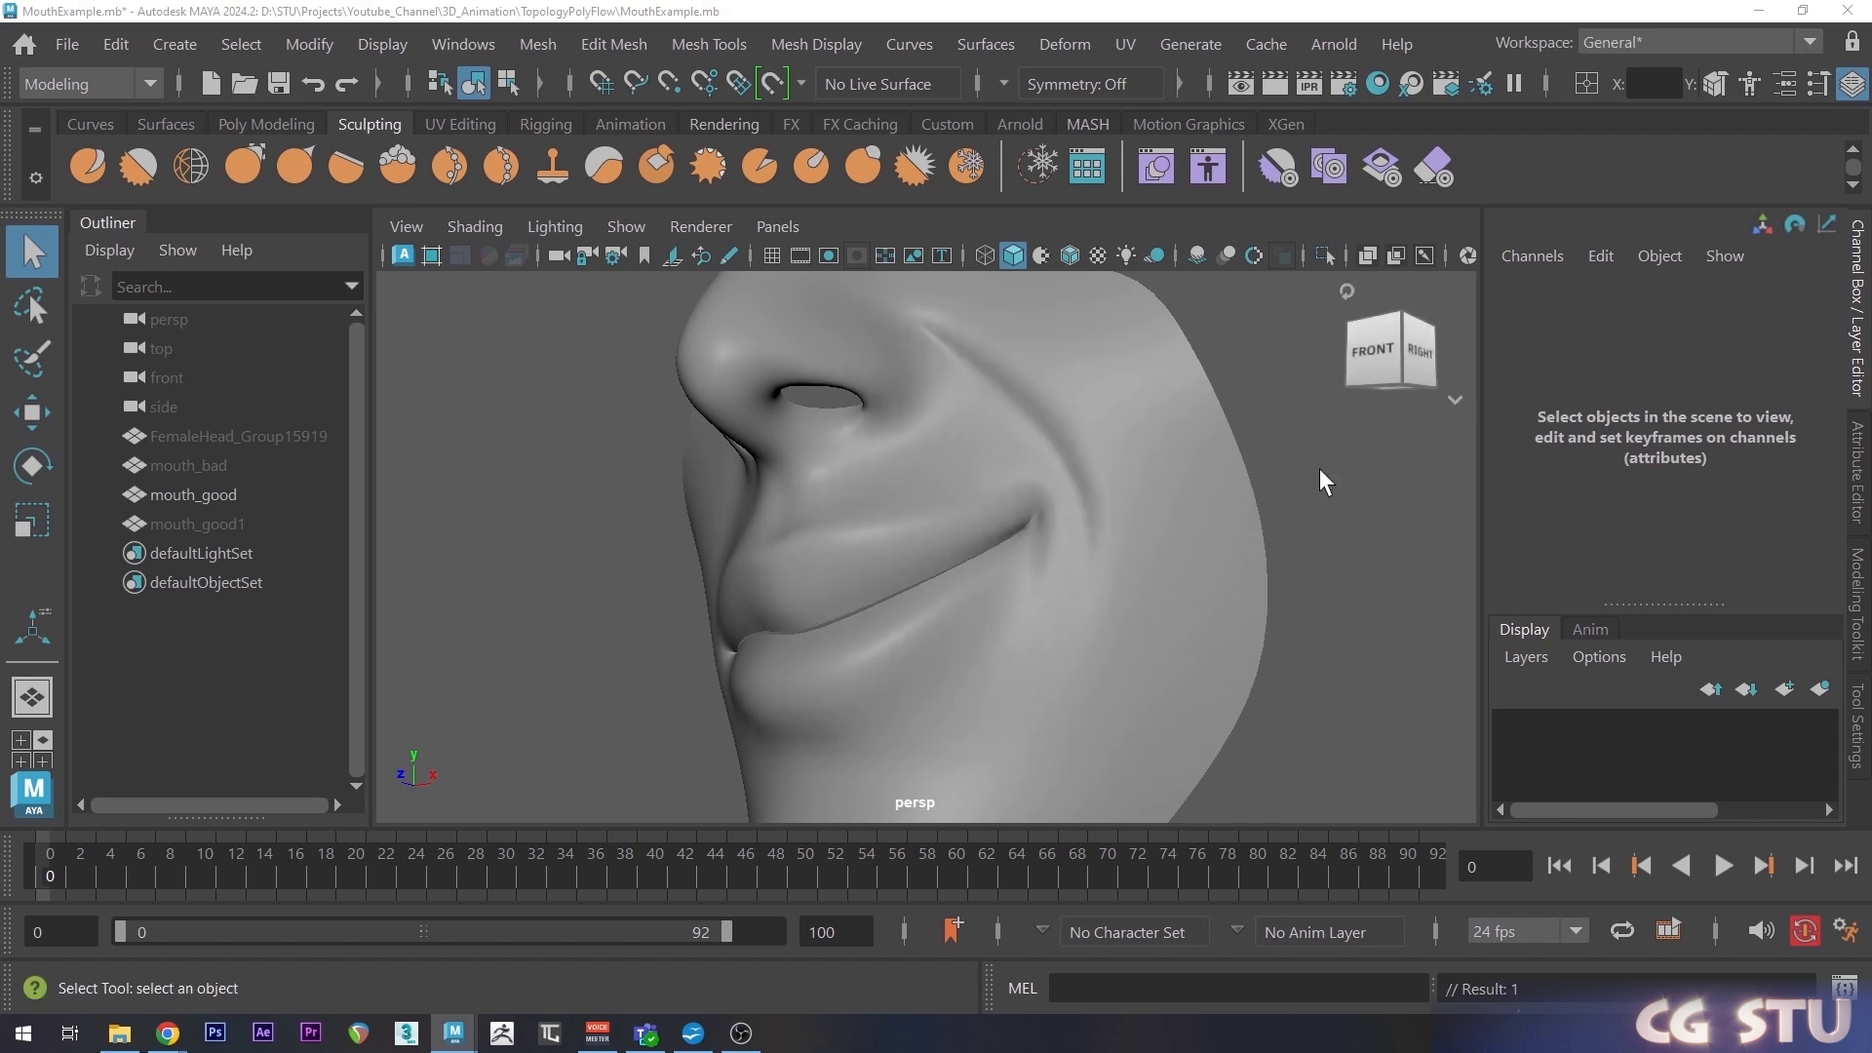
alt+drag(1320, 477, 1231, 506)
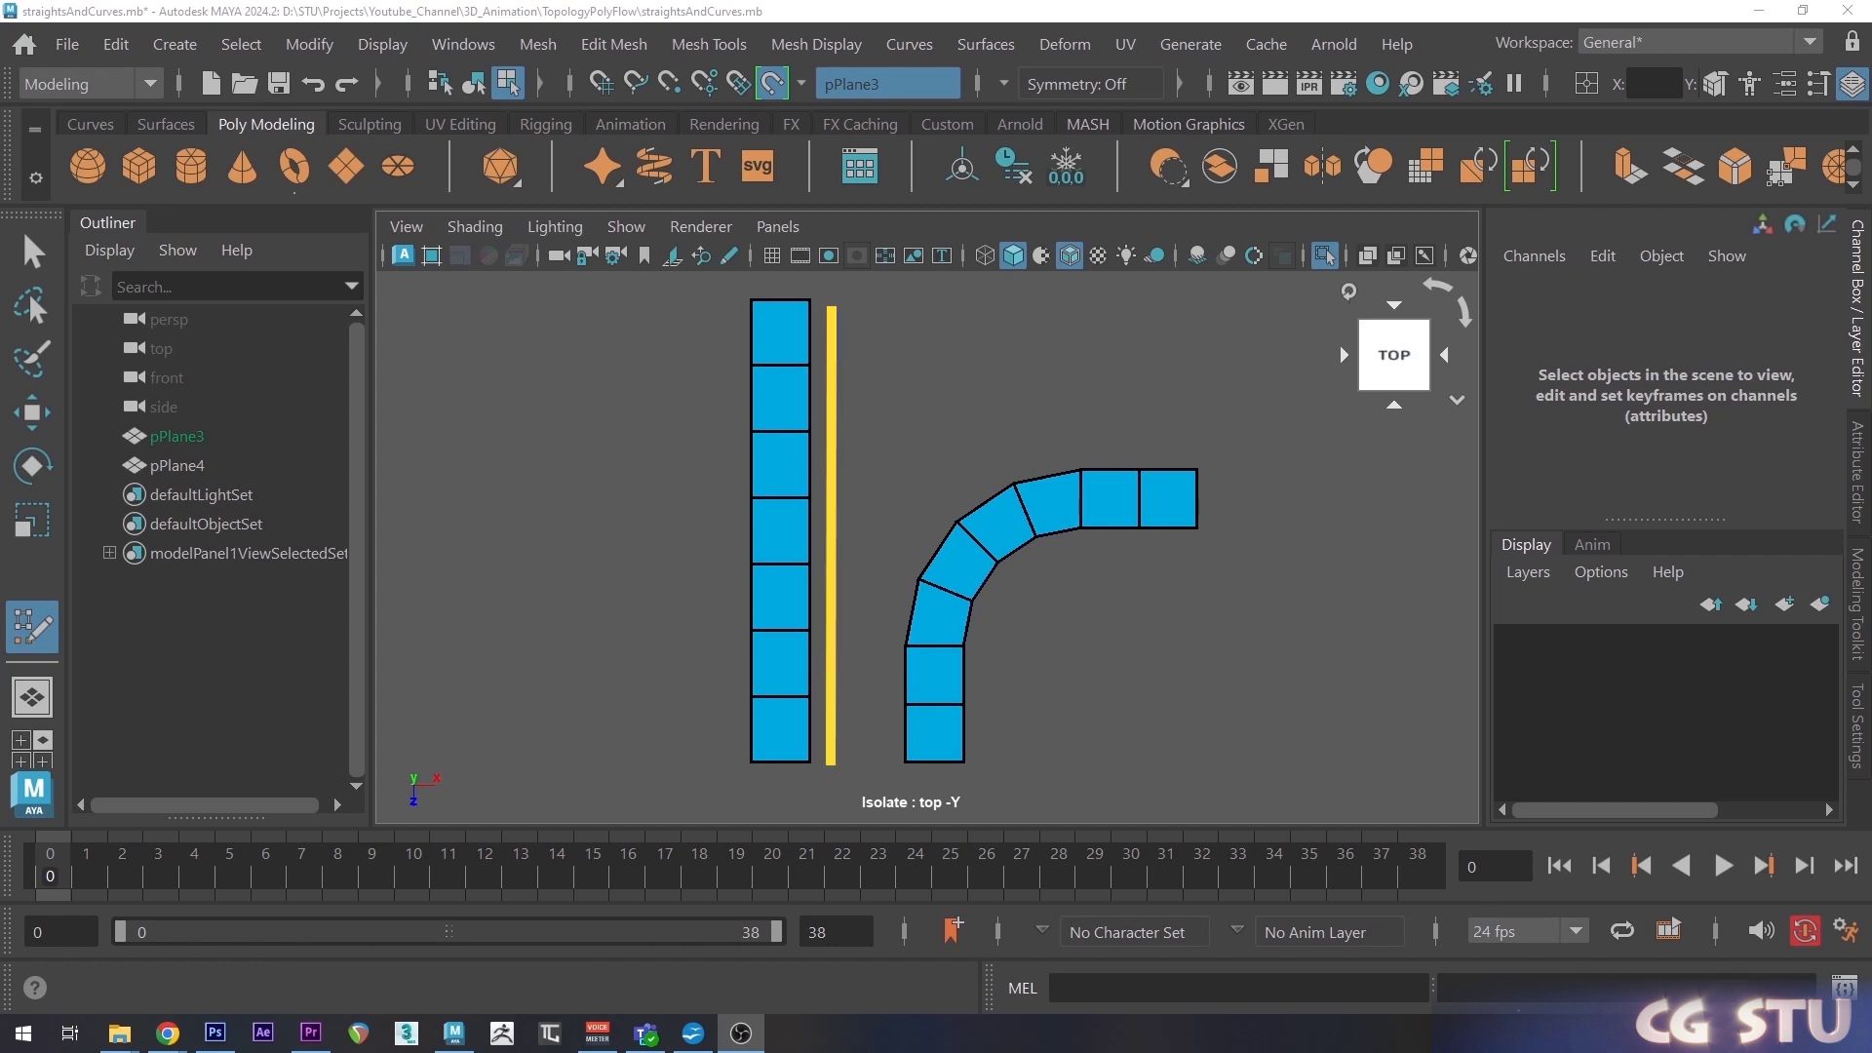
Place a column of Quad Draw quads bridging the straight and curved strips.
shift+click(857, 736)
shift+click(857, 673)
shift+click(857, 614)
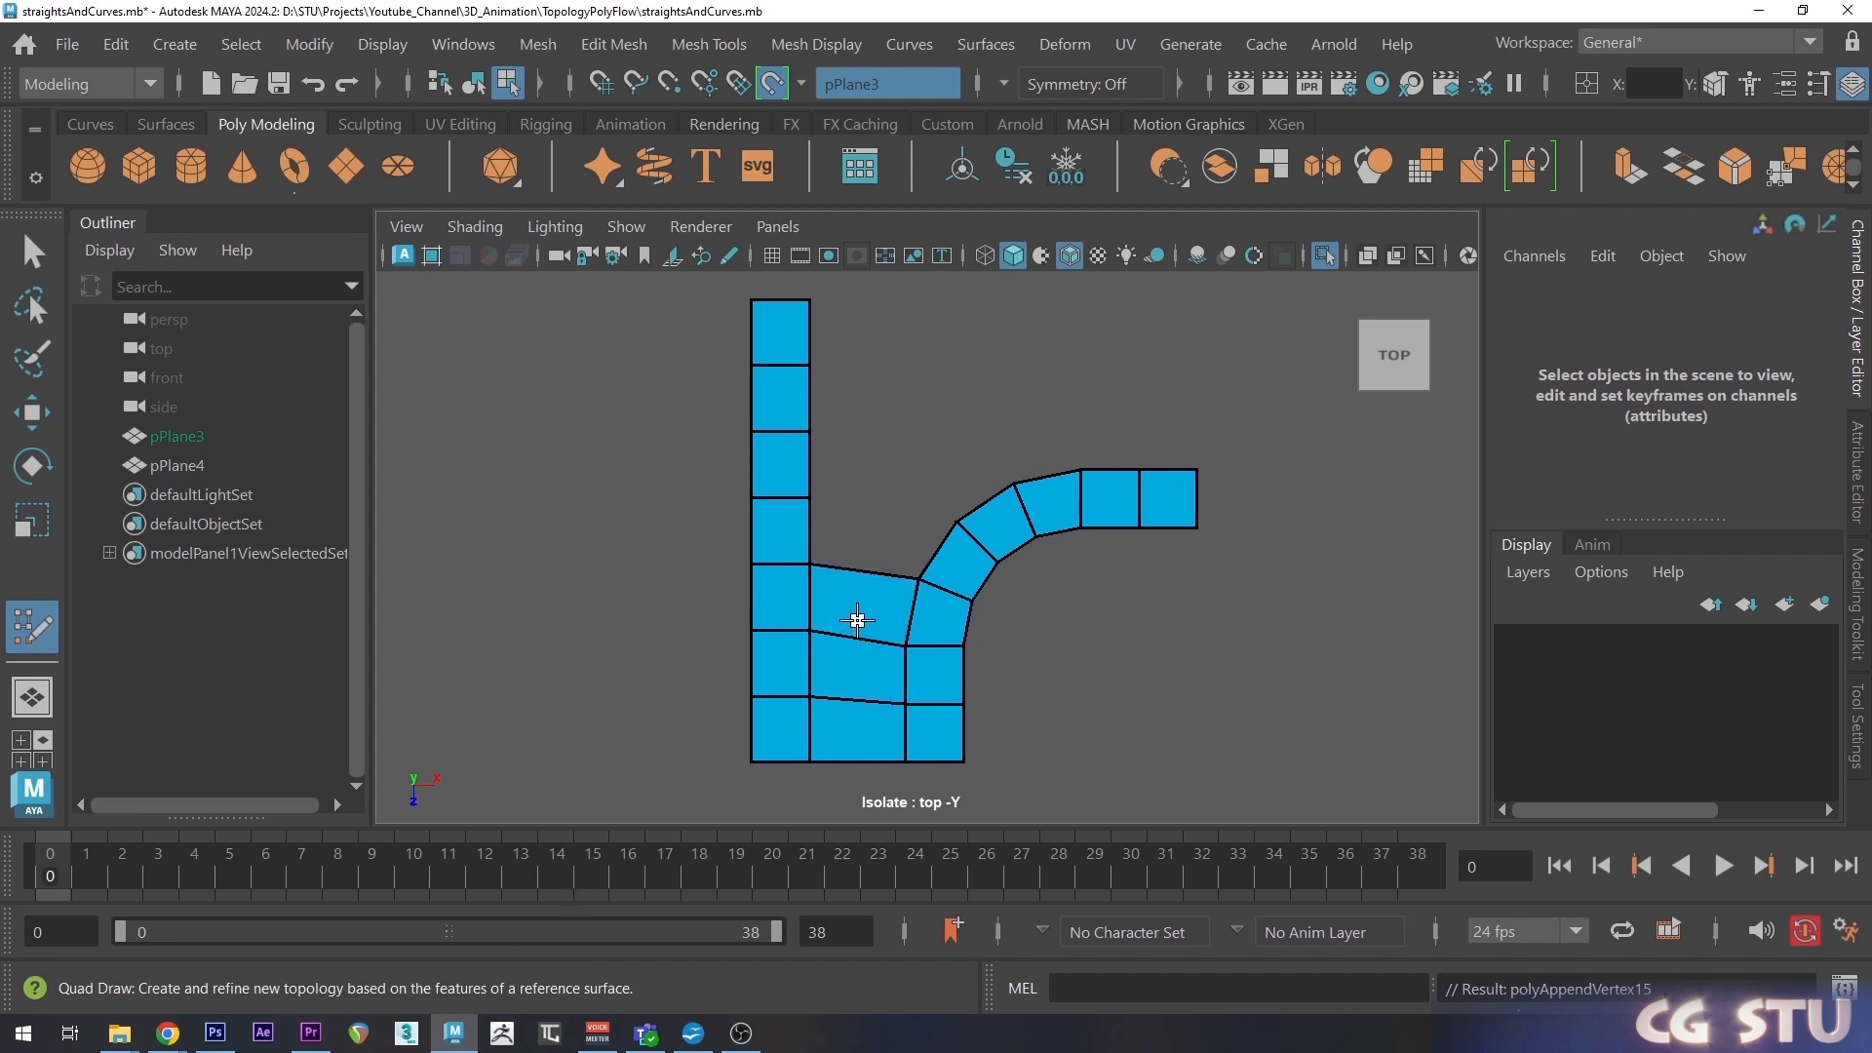
shift+click(865, 548)
shift+click(894, 489)
shift+click(942, 444)
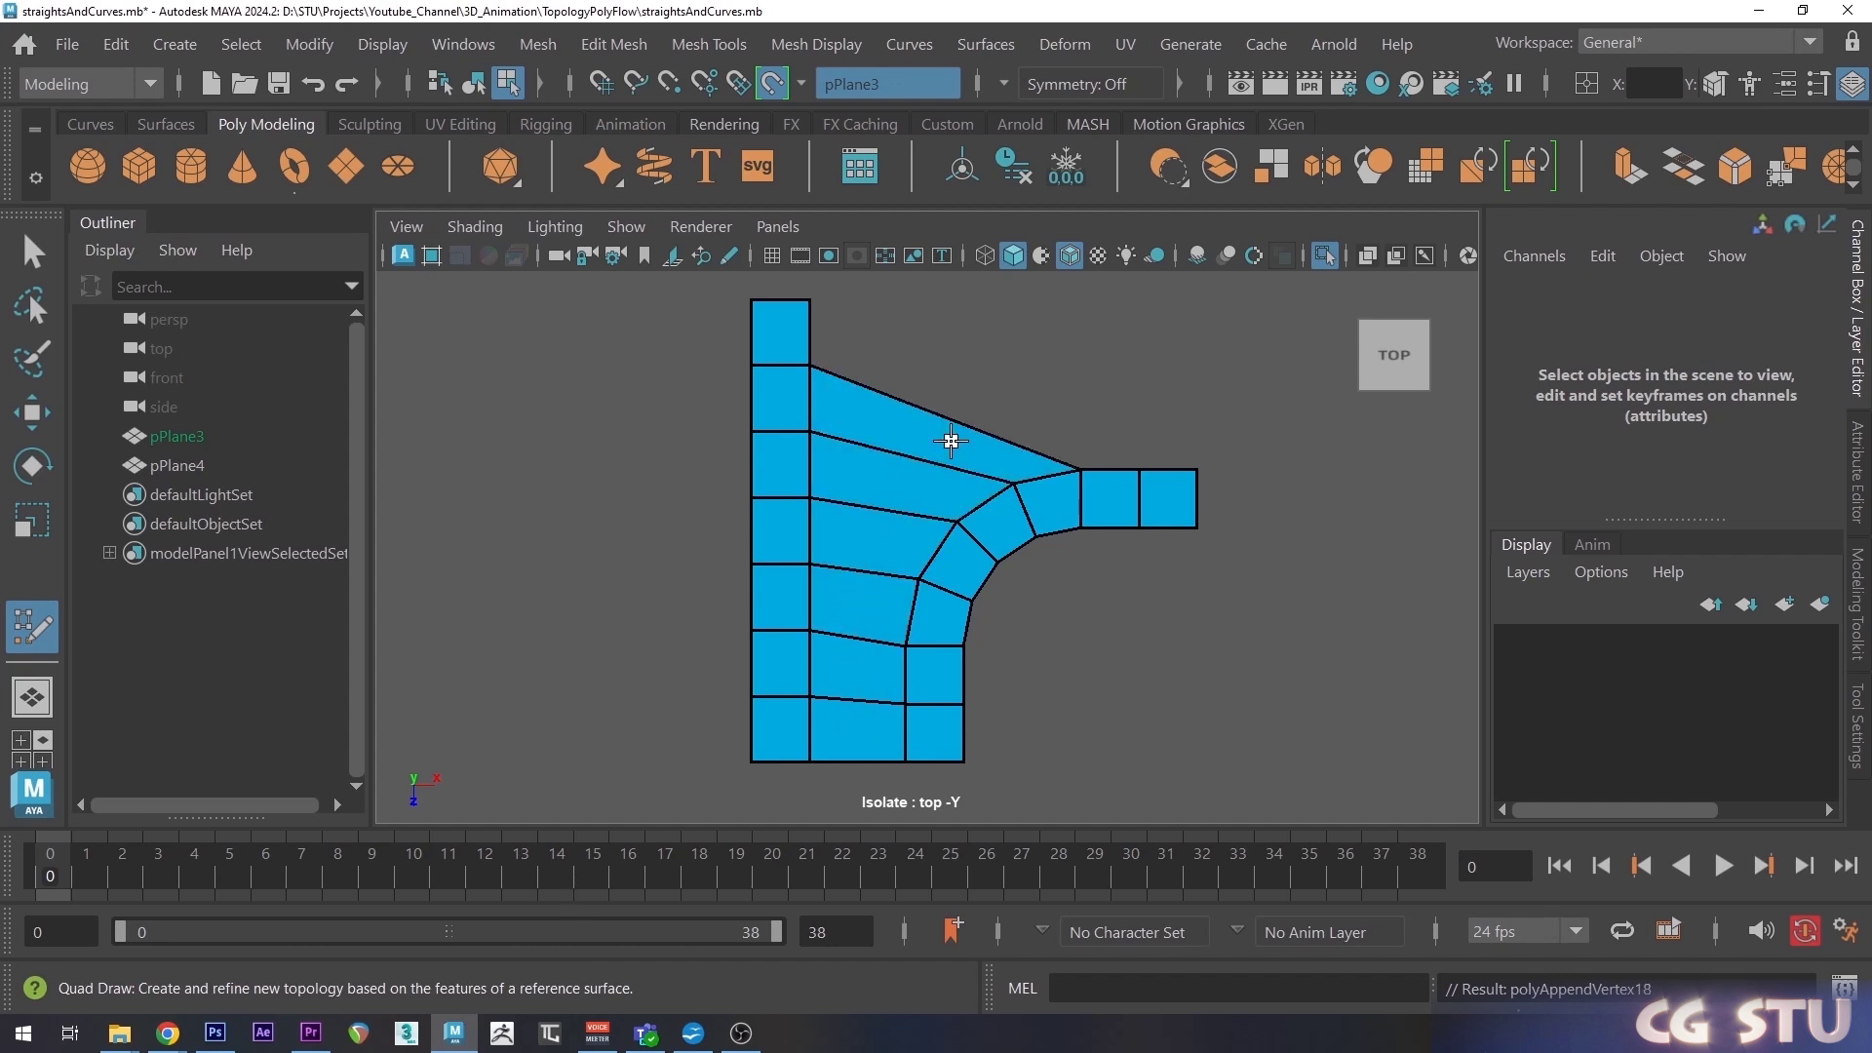
shift+click(978, 390)
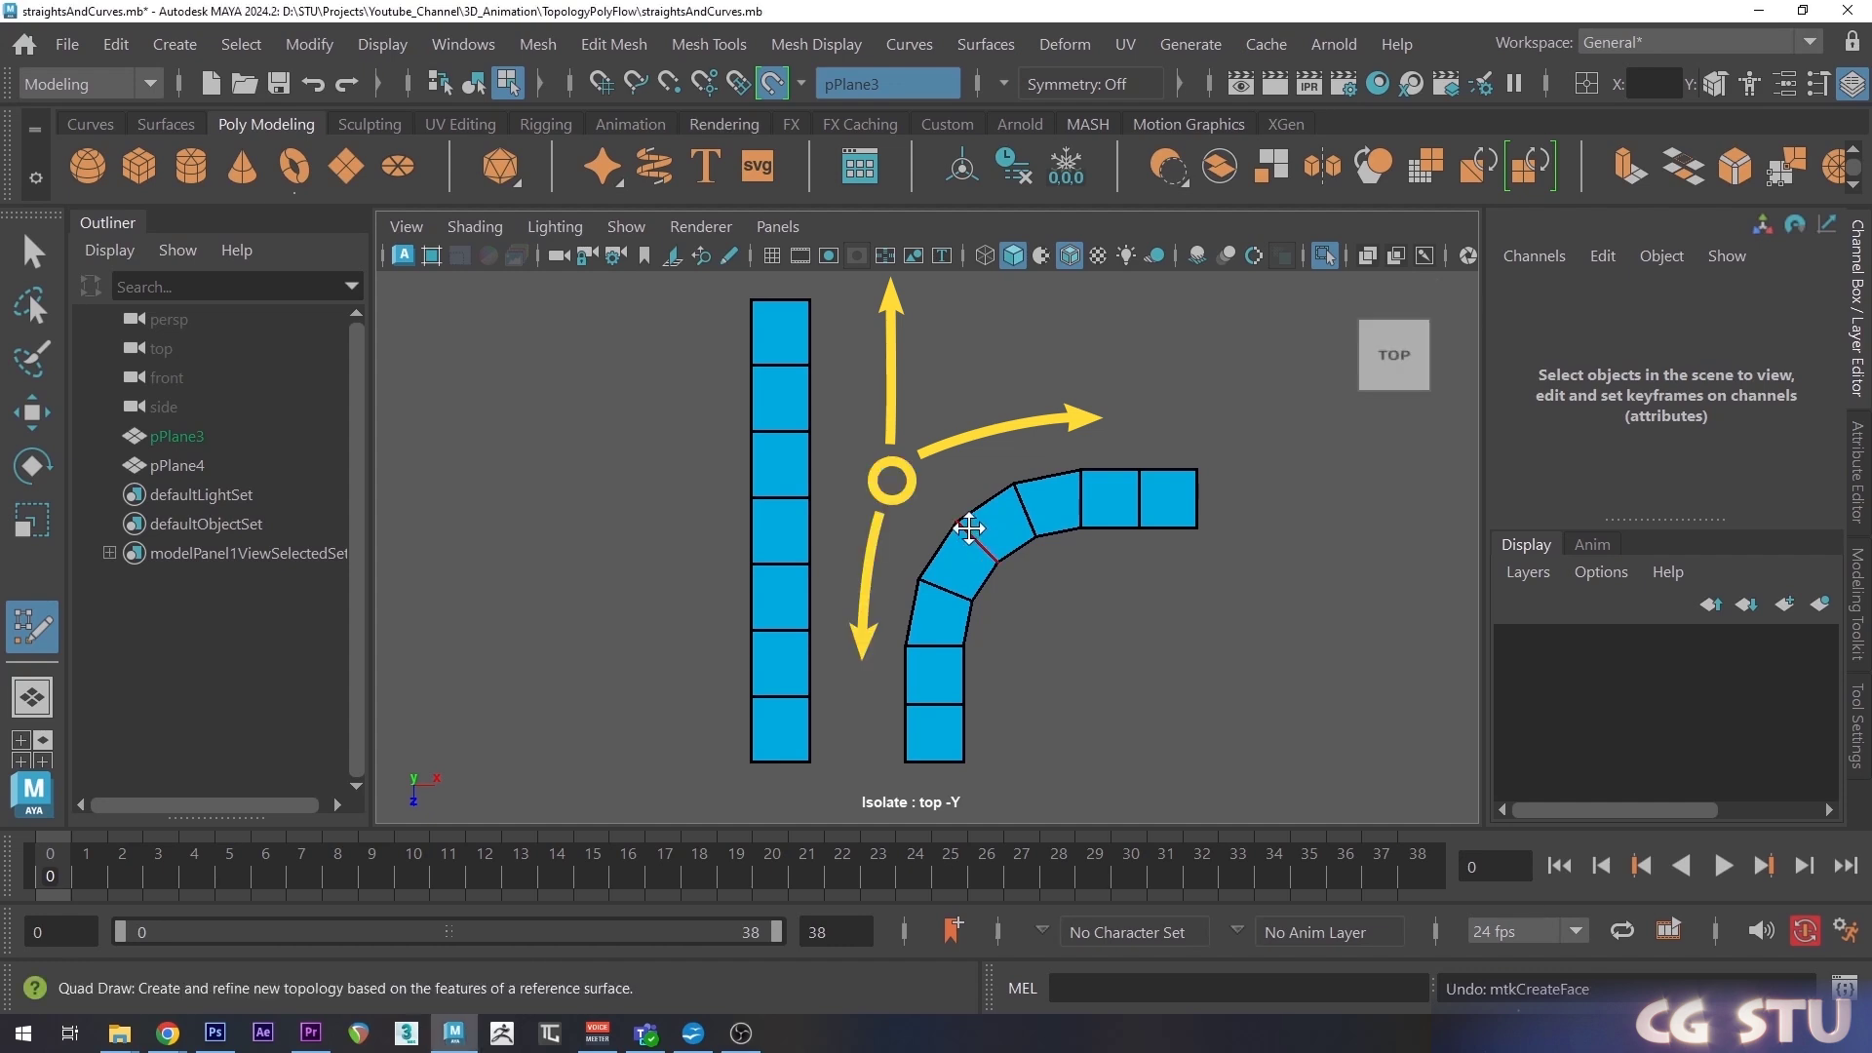
Place a point and fill quads beside the column, toward the strip's end, and down the gap.
click(891, 481)
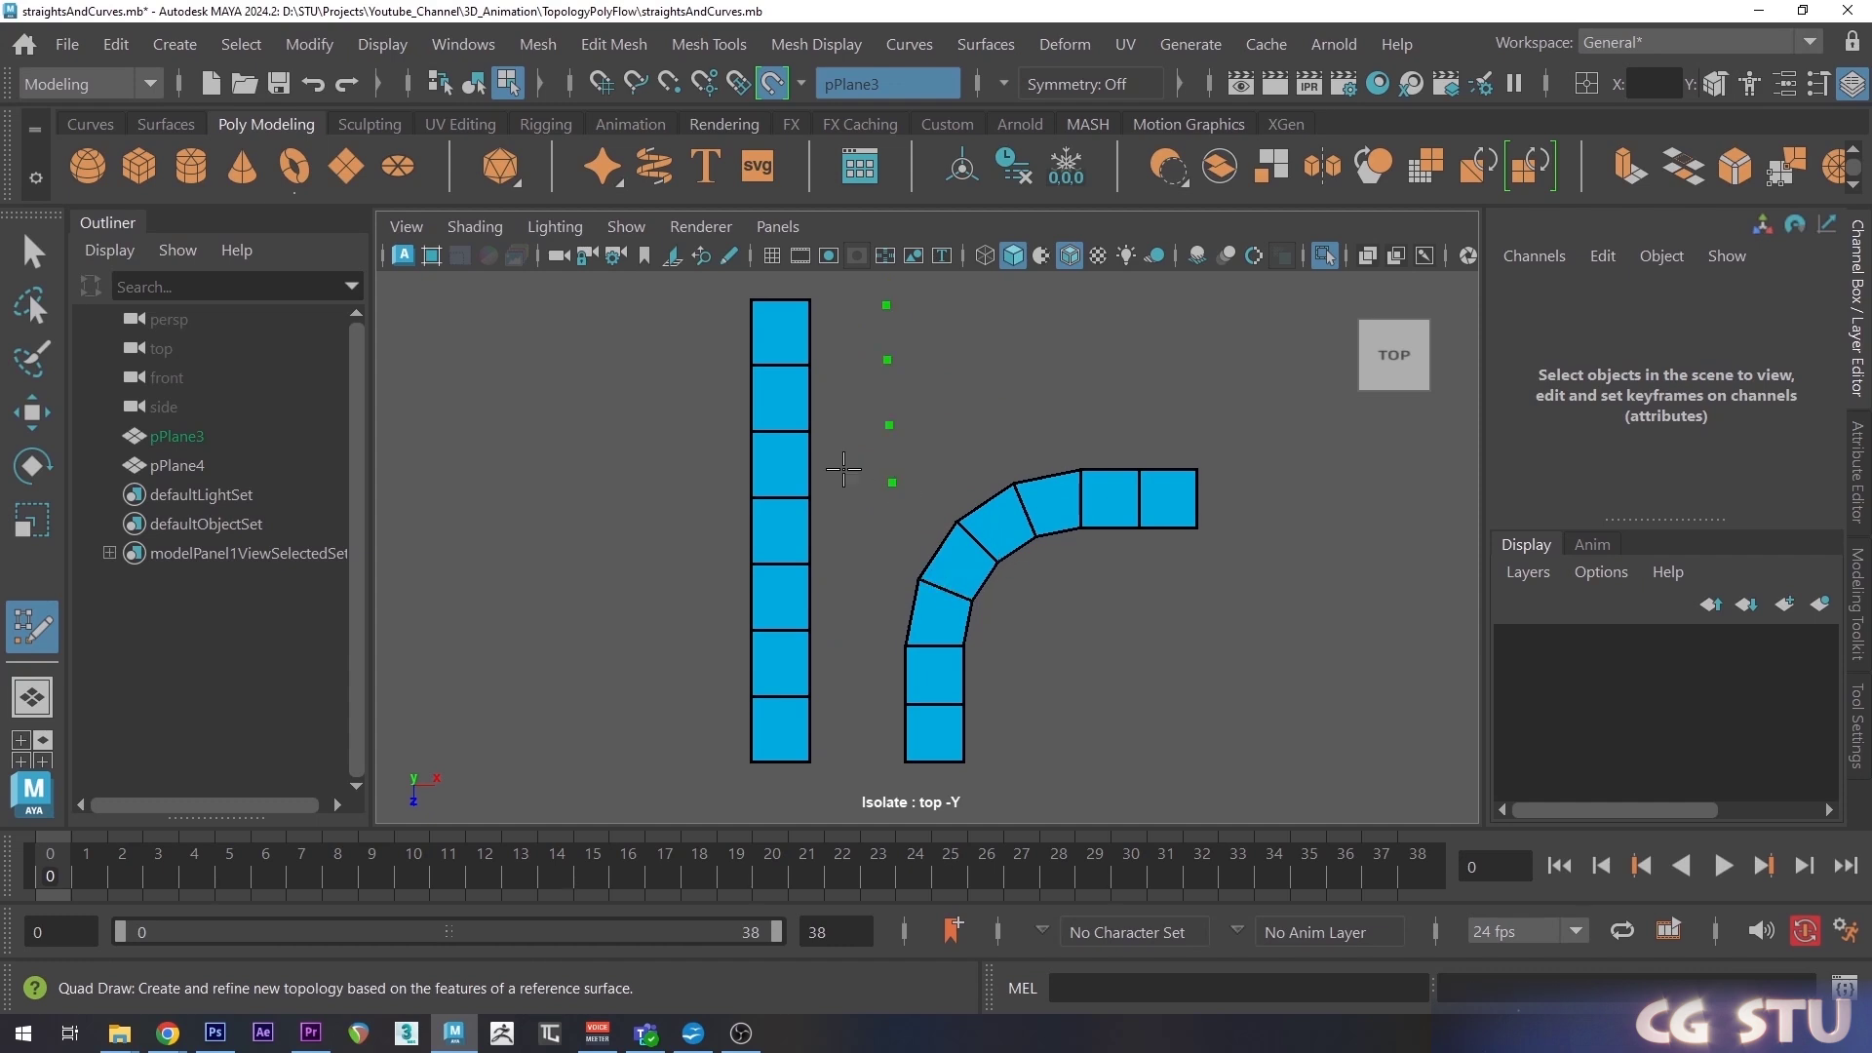
shift+click(841, 465)
shift+click(844, 395)
shift+click(845, 342)
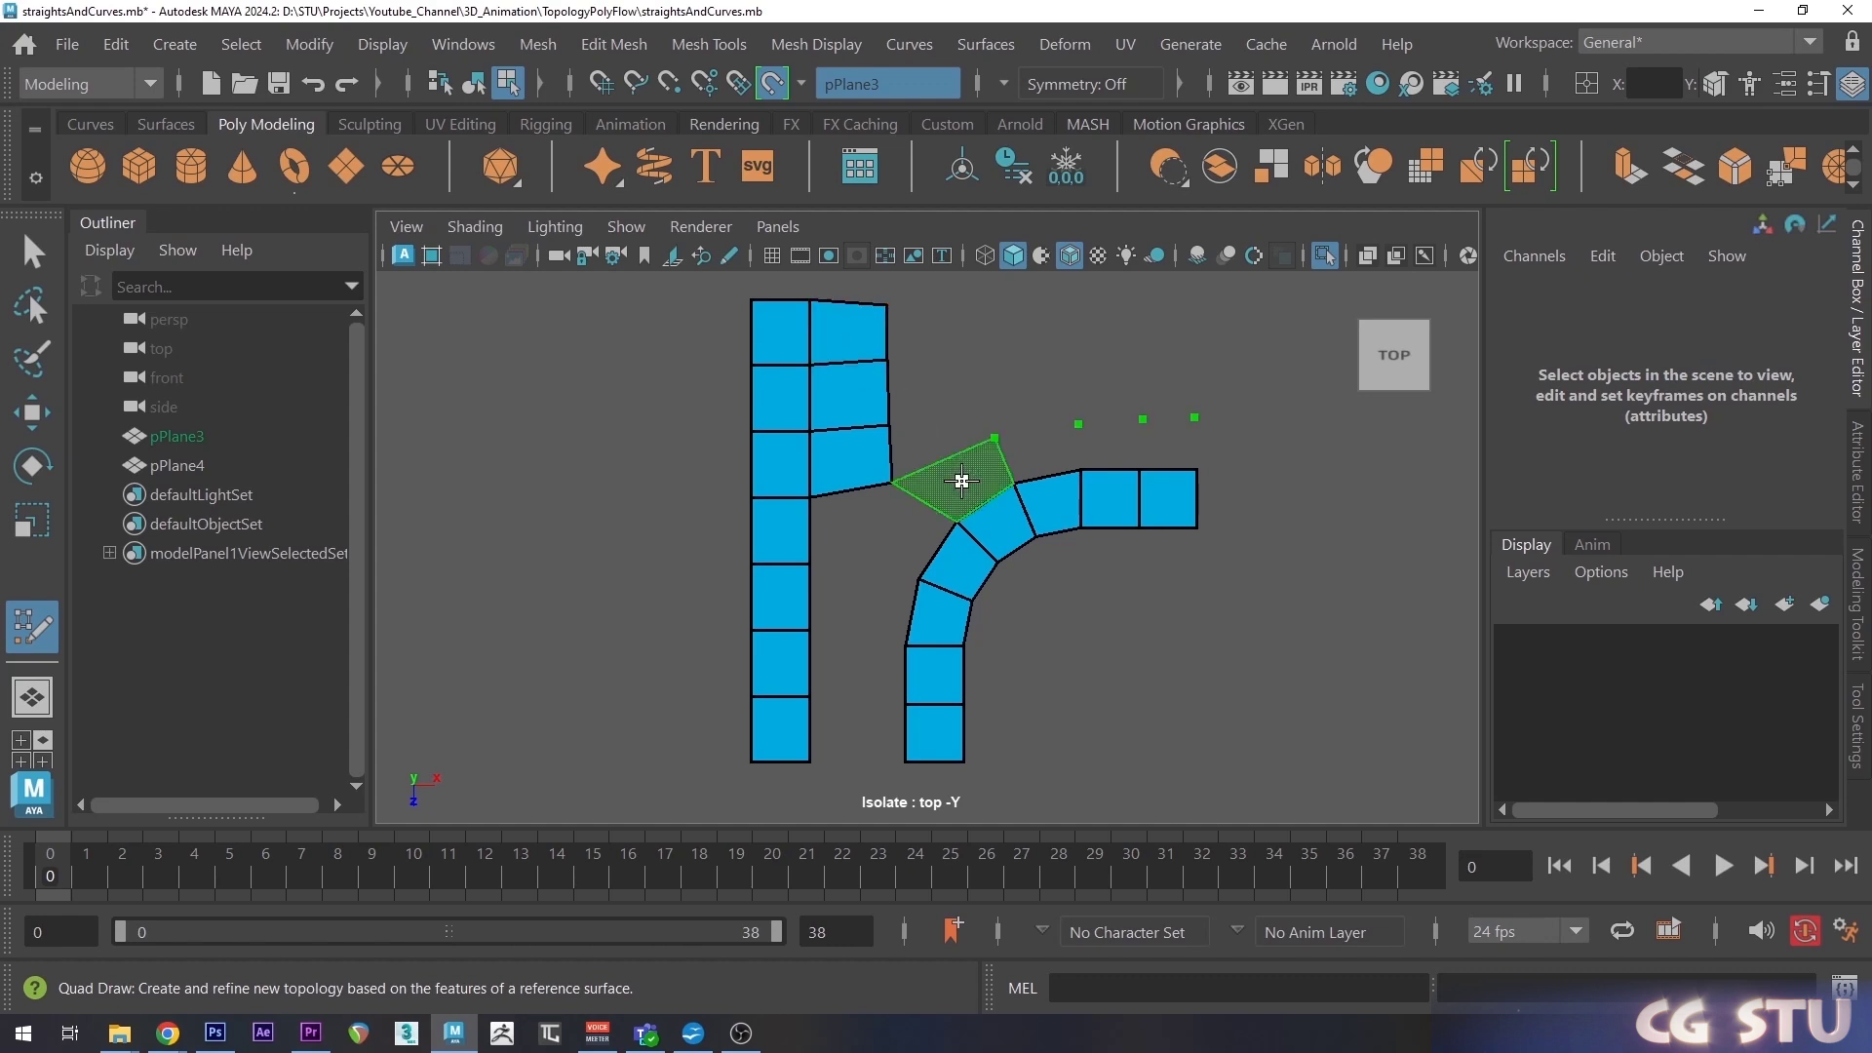
shift+click(953, 480)
shift+click(1041, 449)
shift+click(1110, 447)
shift+click(1157, 448)
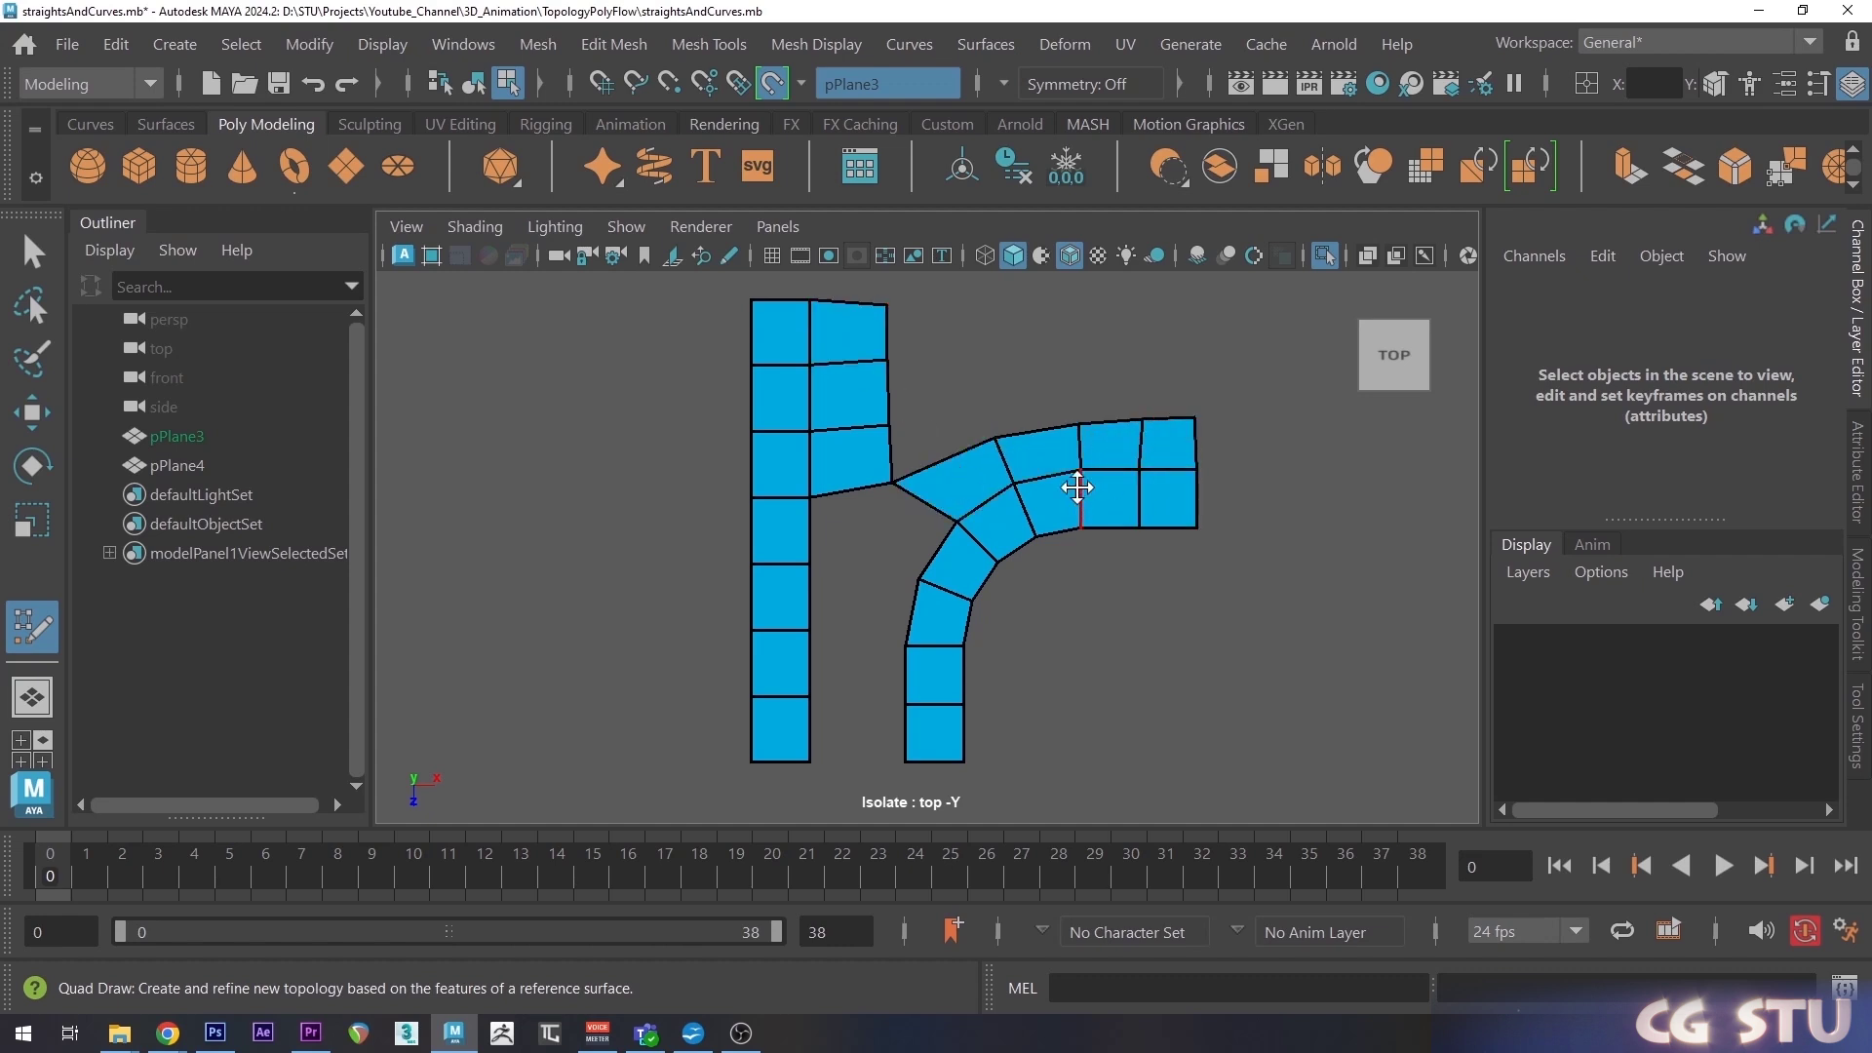
shift+click(911, 551)
shift+click(892, 599)
shift+click(884, 671)
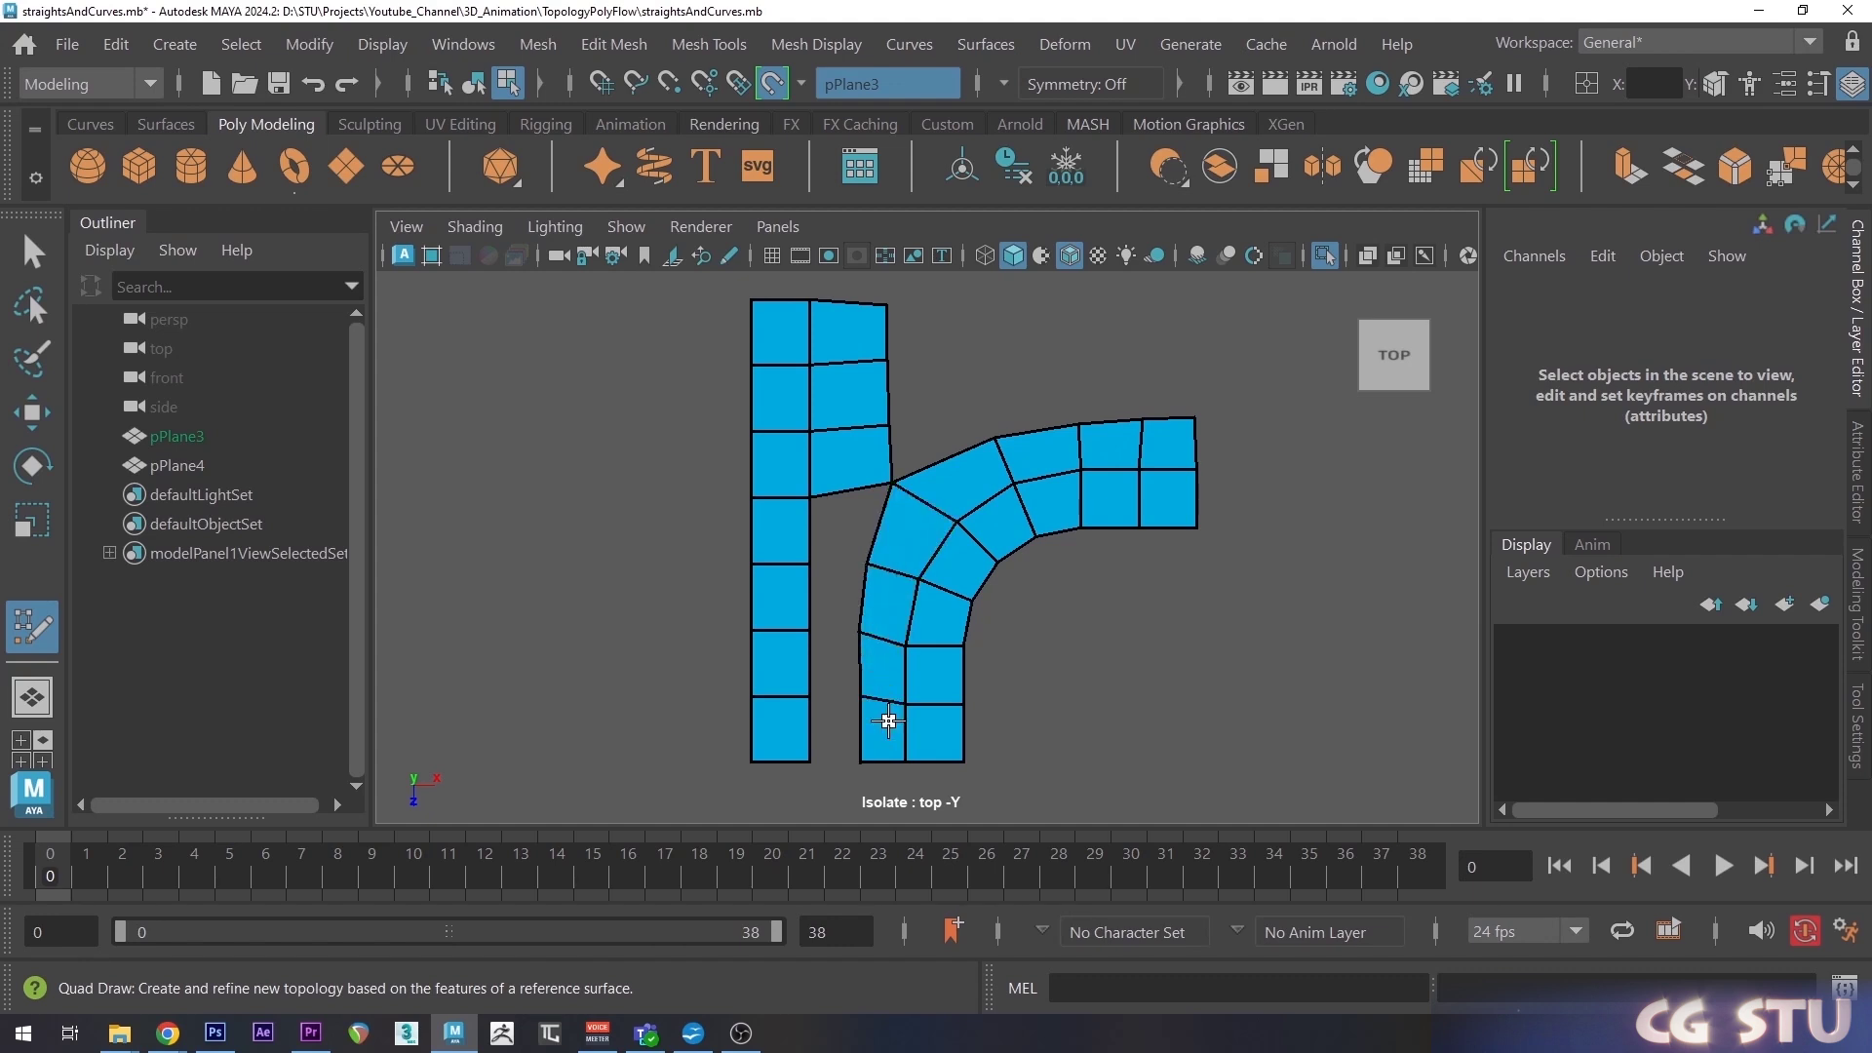
shift+click(888, 717)
Fill the remaining top-area quads to the top-right corner and relax them evenly.
shift+click(850, 546)
shift+click(838, 596)
shift+click(836, 663)
shift+click(836, 727)
shift+click(954, 430)
shift+click(1029, 416)
shift+click(1102, 409)
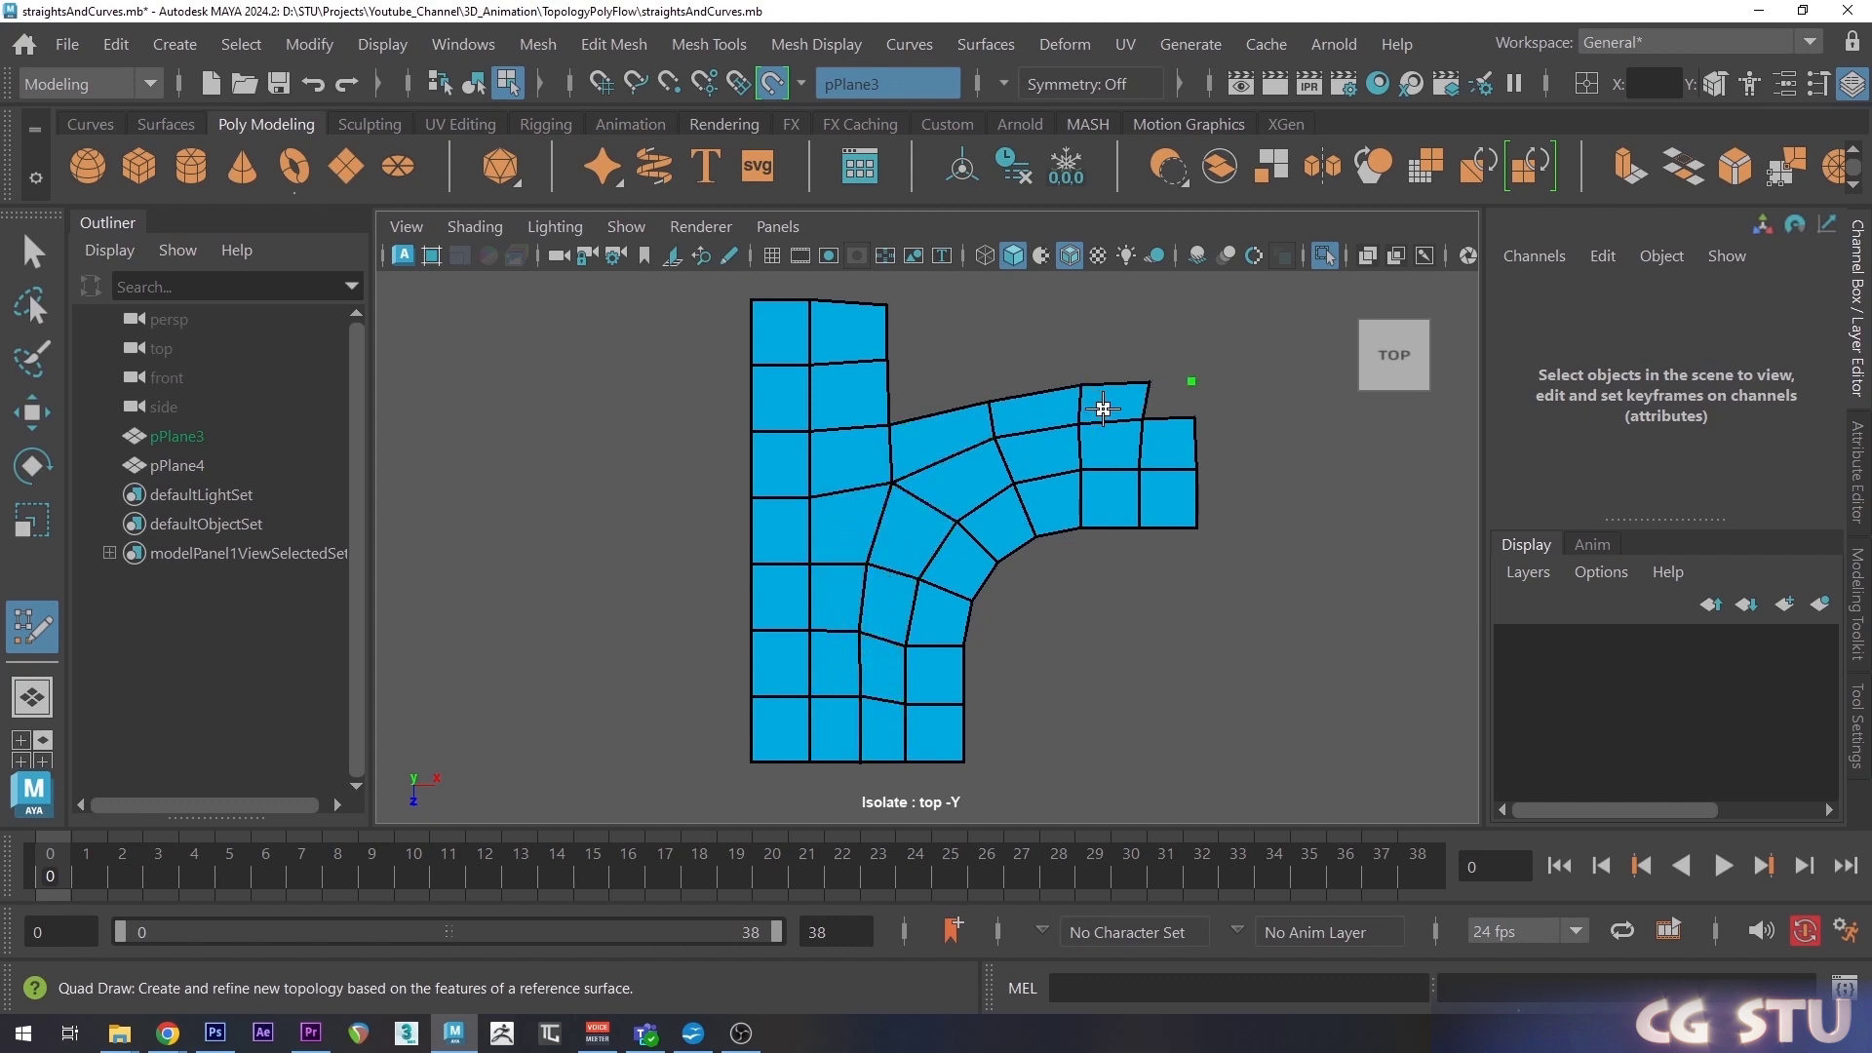
shift+click(1148, 409)
shift+click(1108, 323)
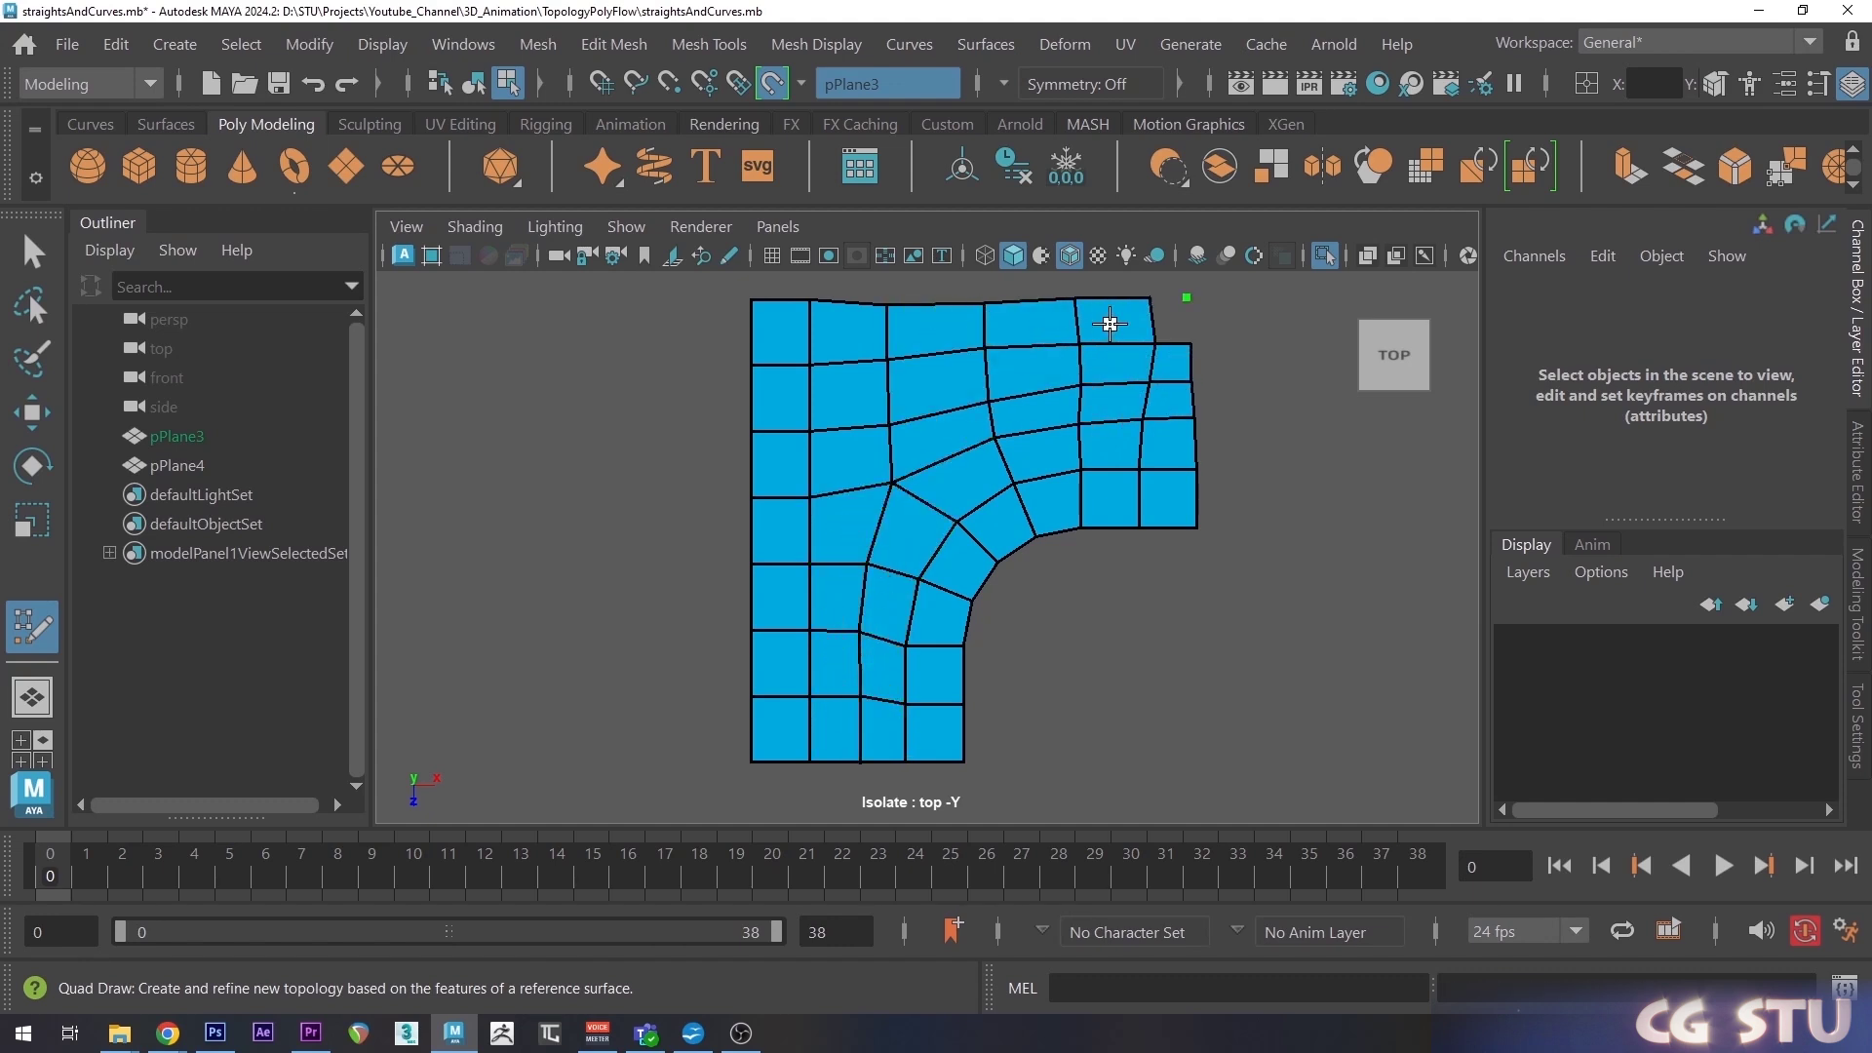
shift+click(1159, 323)
shift+drag(1154, 323, 1171, 406)
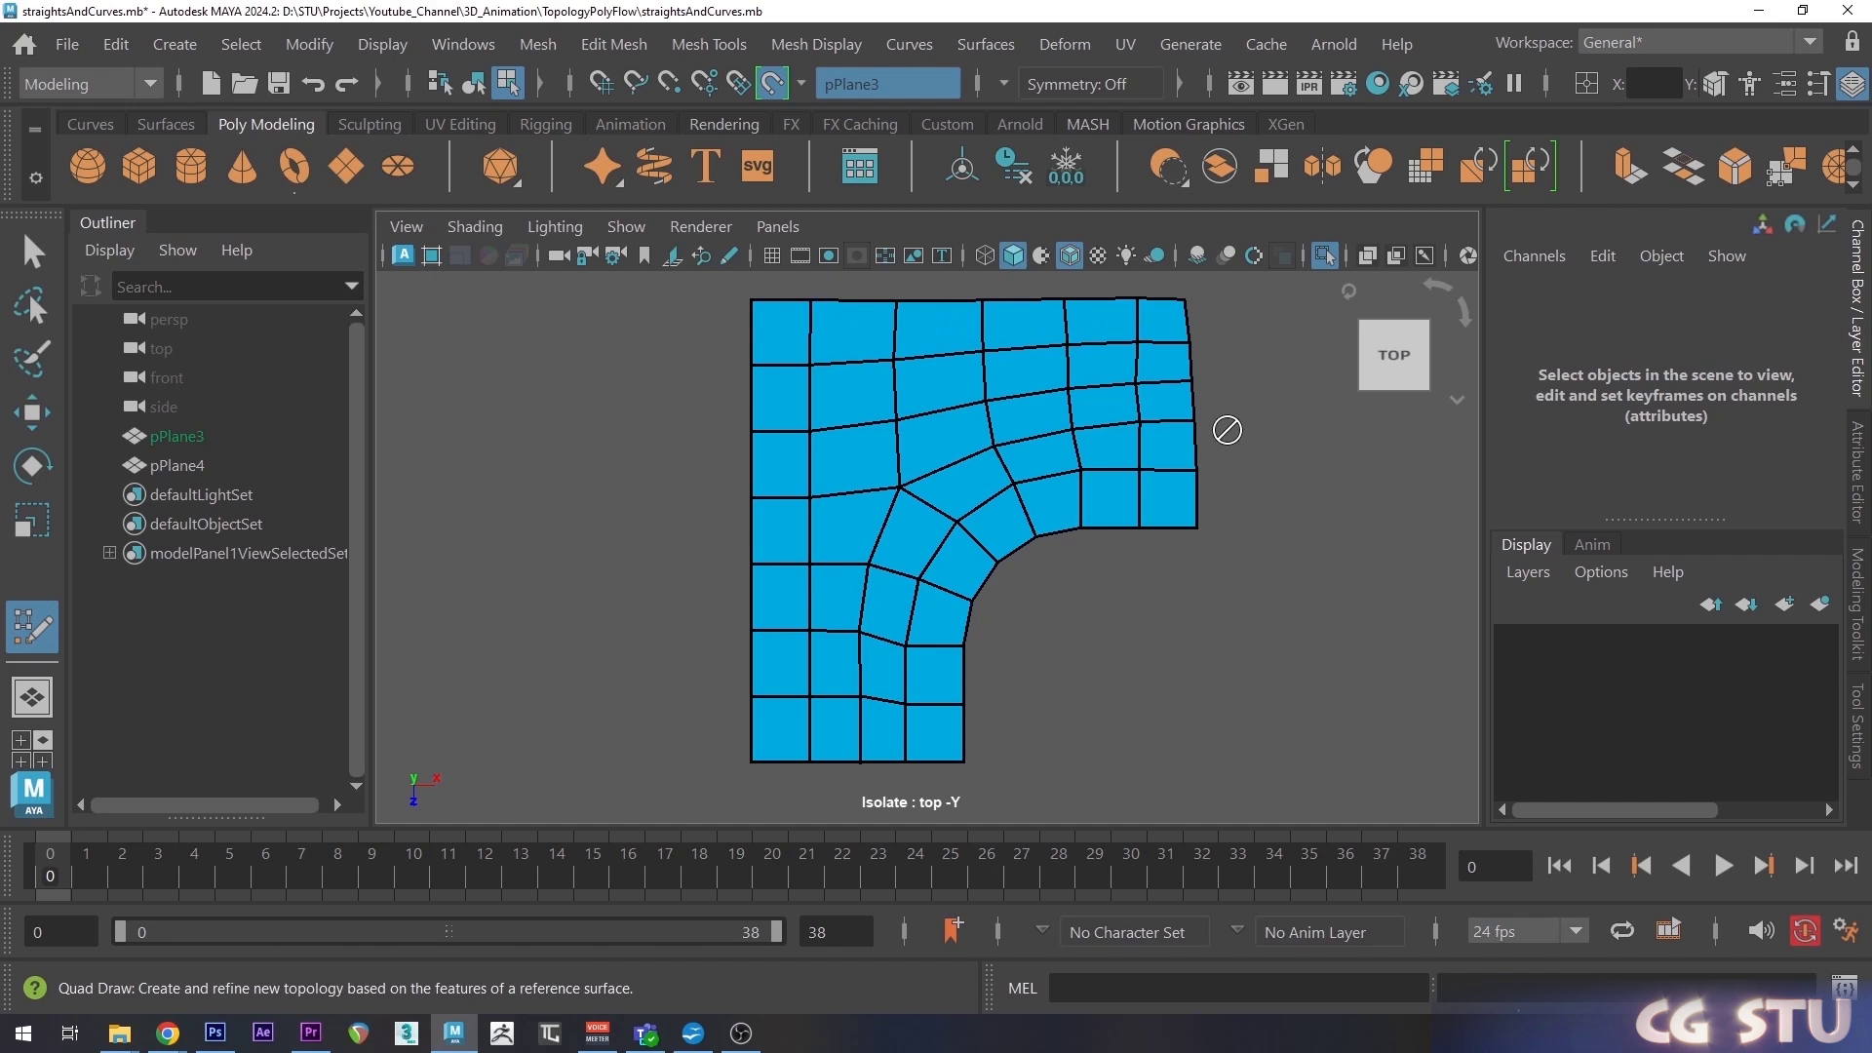
scroll(1133, 623, up, 4)
alt+middle_drag(1133, 623, 982, 544)
Fill quads around the curved edge and along the bottom row to complete the square.
scroll(1040, 552, up, 2)
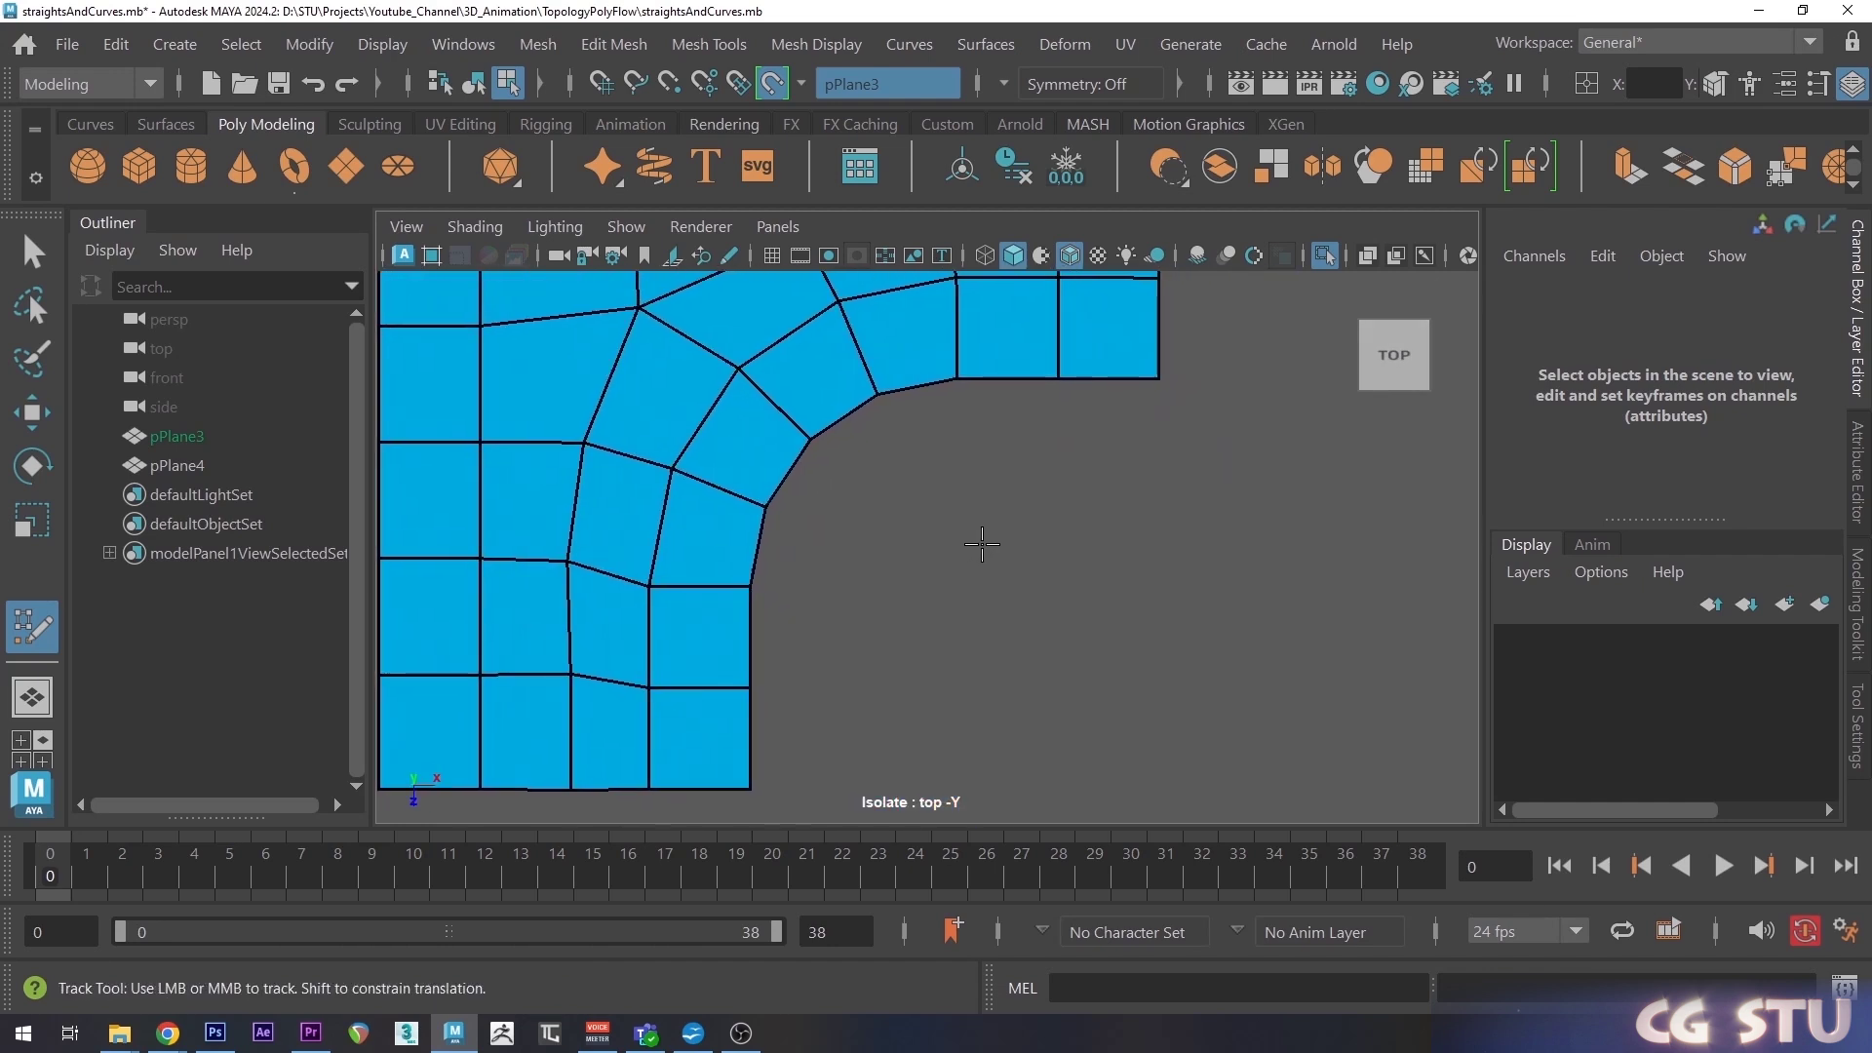
click(871, 488)
shift+click(851, 467)
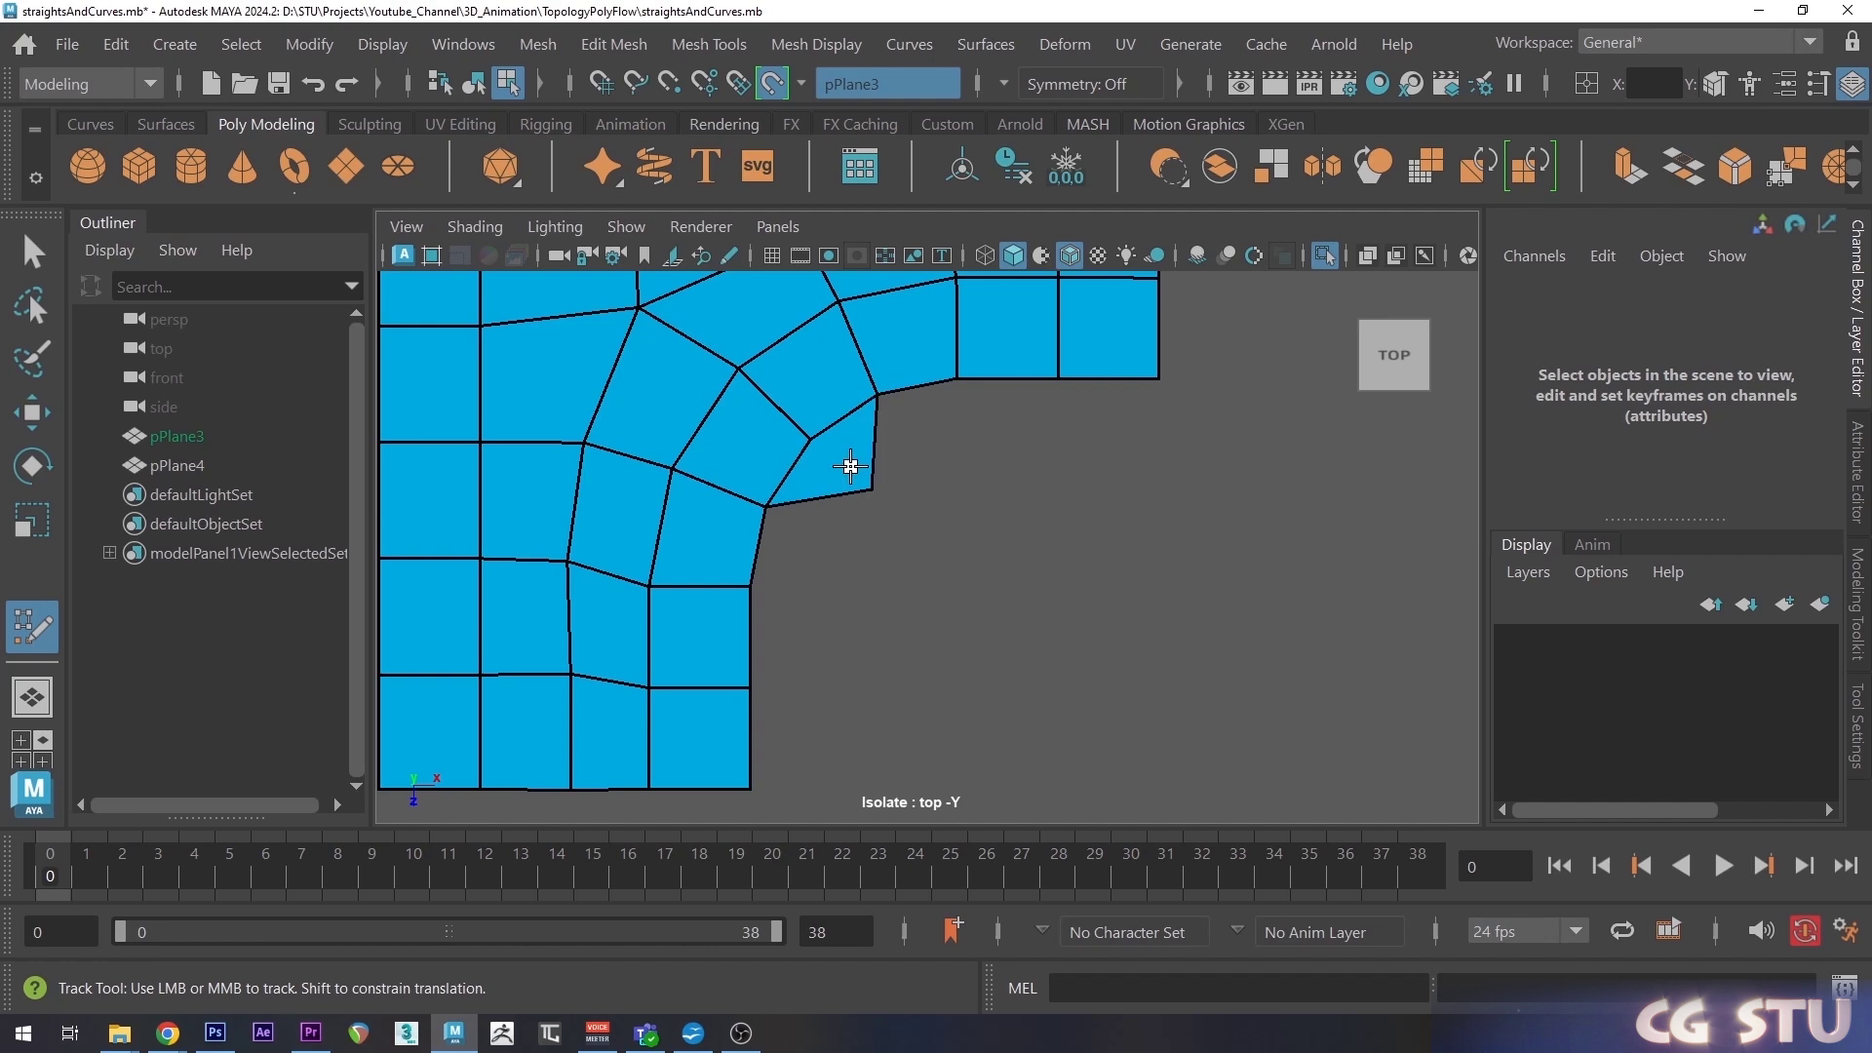
click(956, 486)
click(1059, 488)
click(1160, 488)
shift+click(919, 446)
shift+click(1009, 435)
shift+click(1109, 435)
click(869, 577)
click(863, 677)
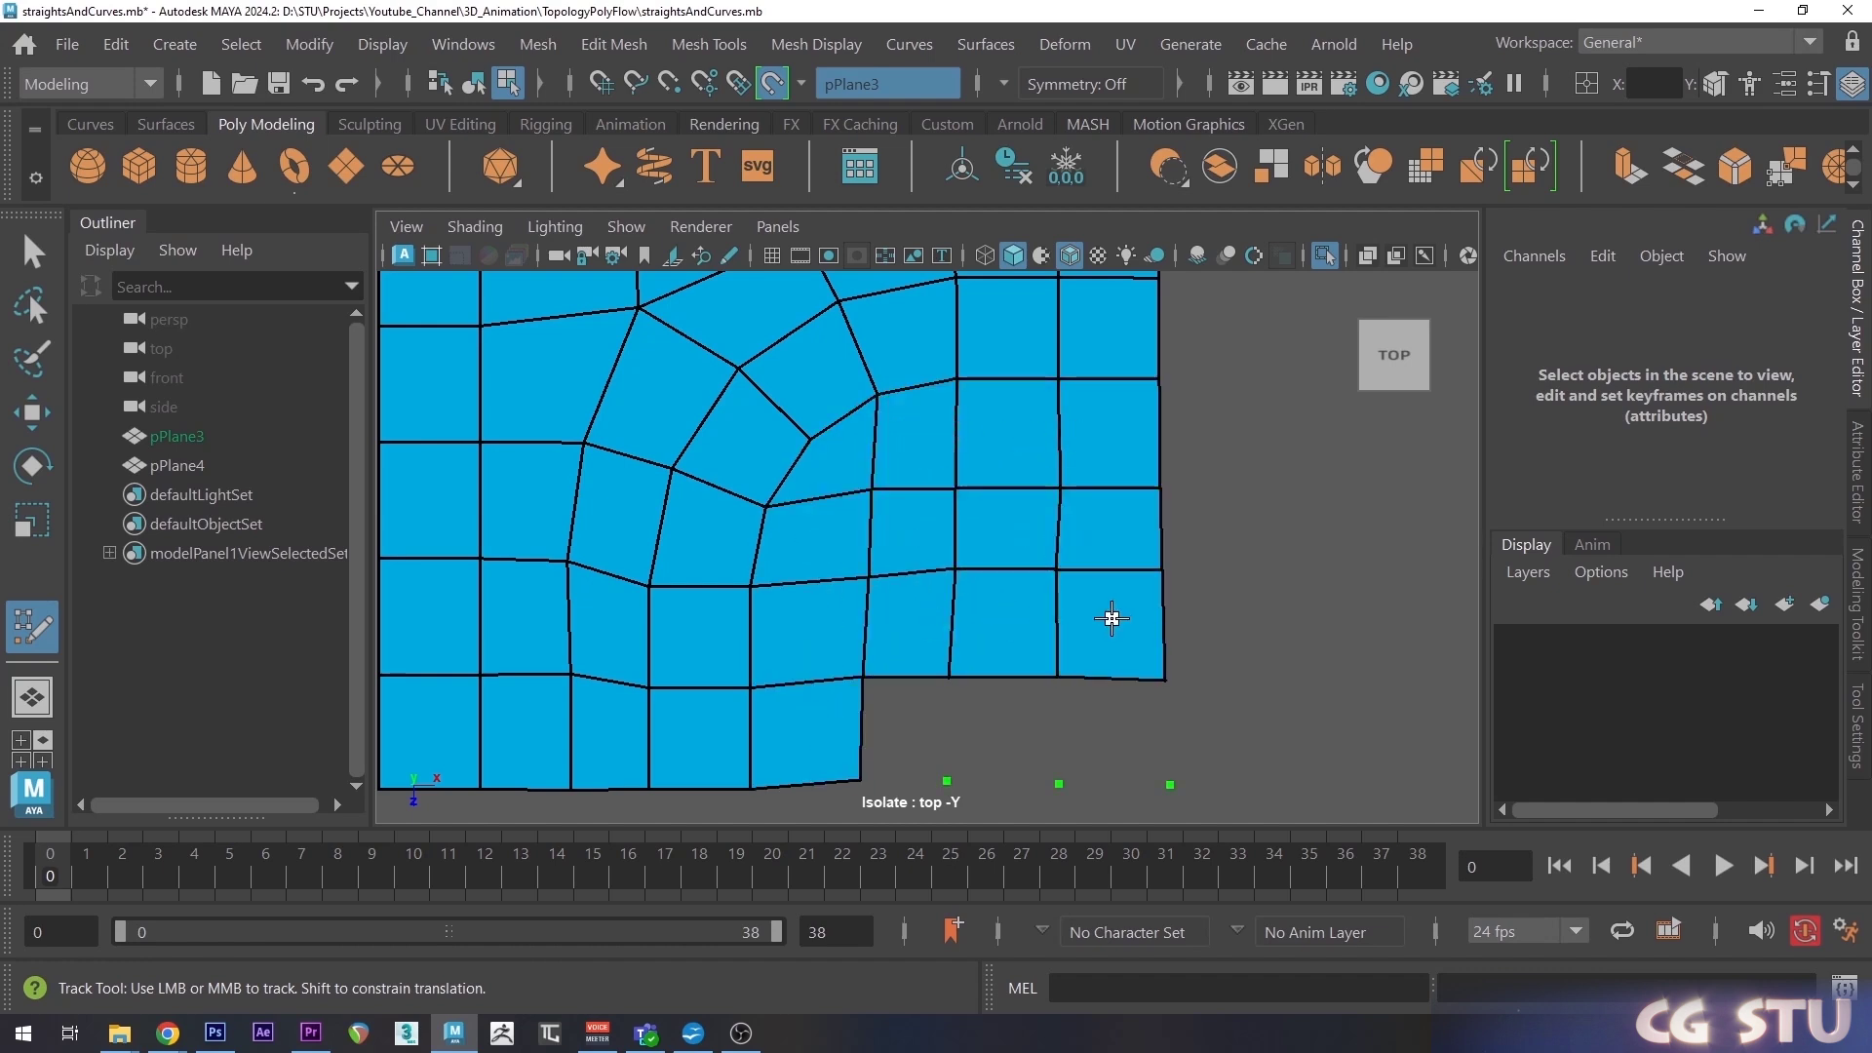
shift+click(907, 727)
shift+click(1005, 731)
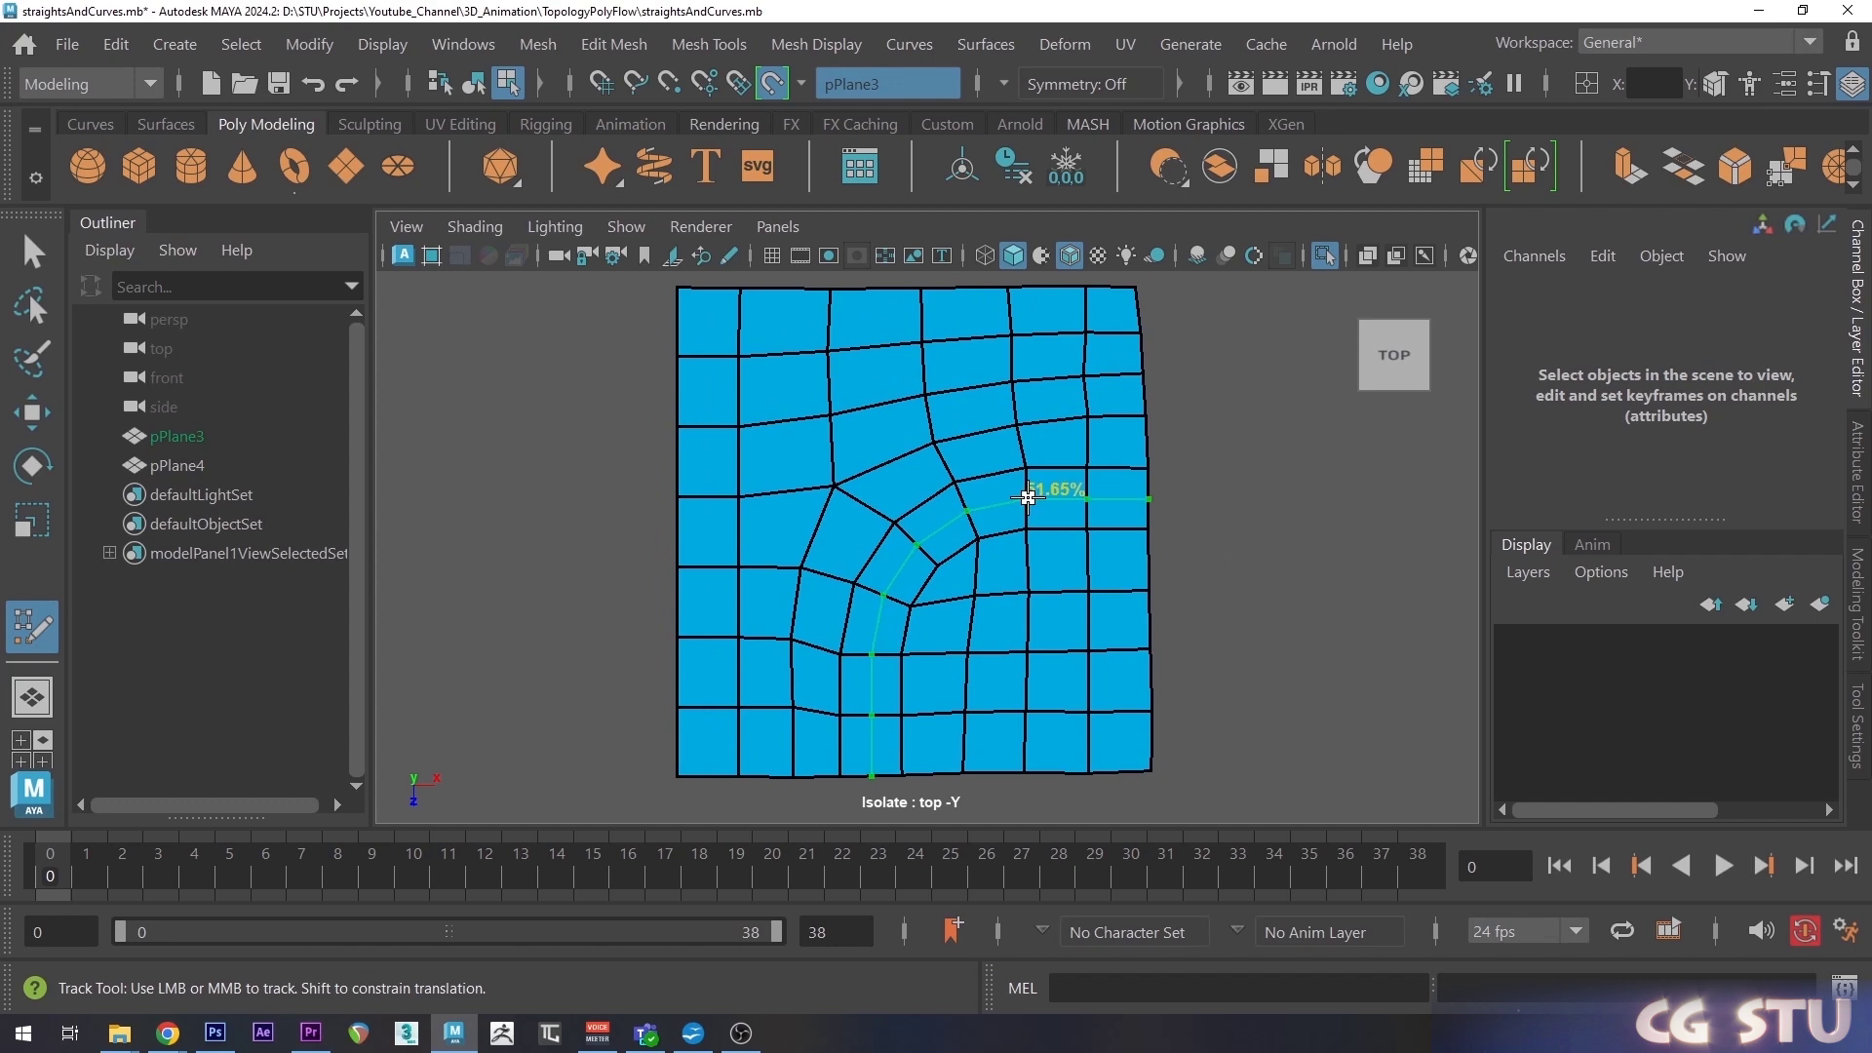
Insert two edge loops around the curve and one down the left side.
click(967, 488)
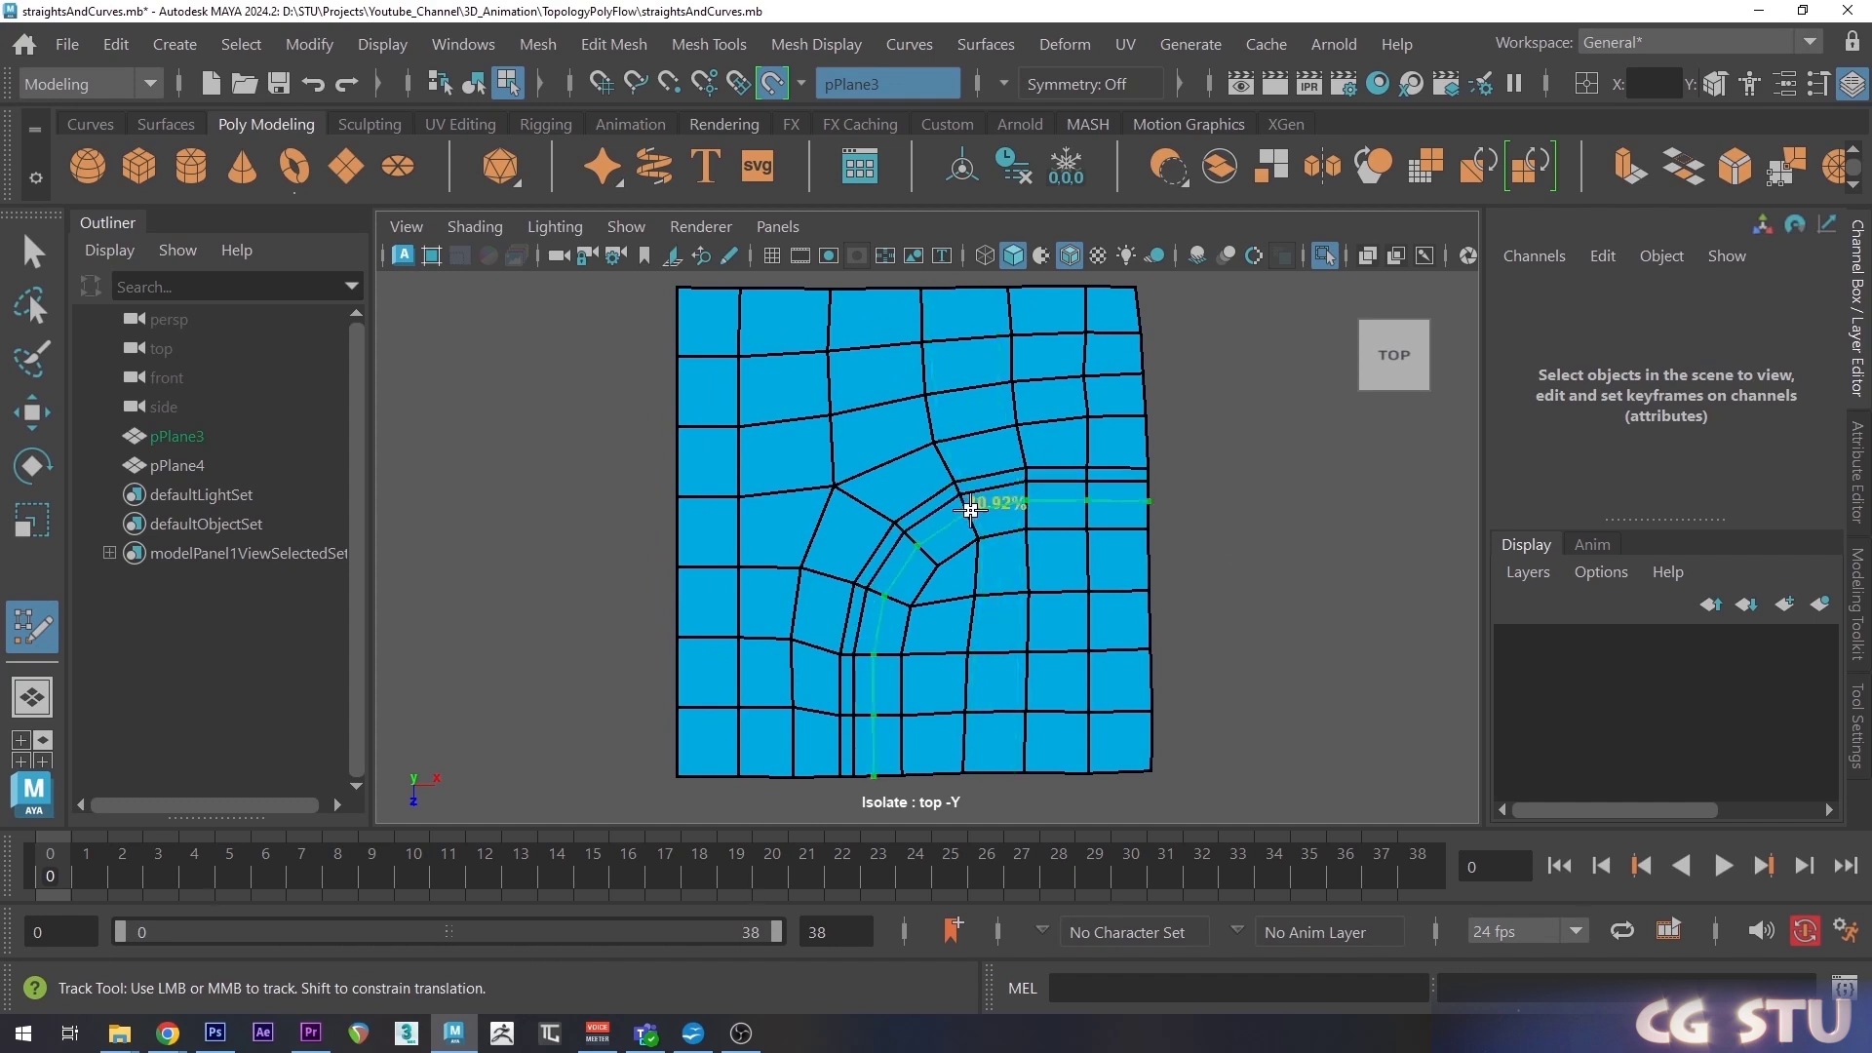
click(972, 522)
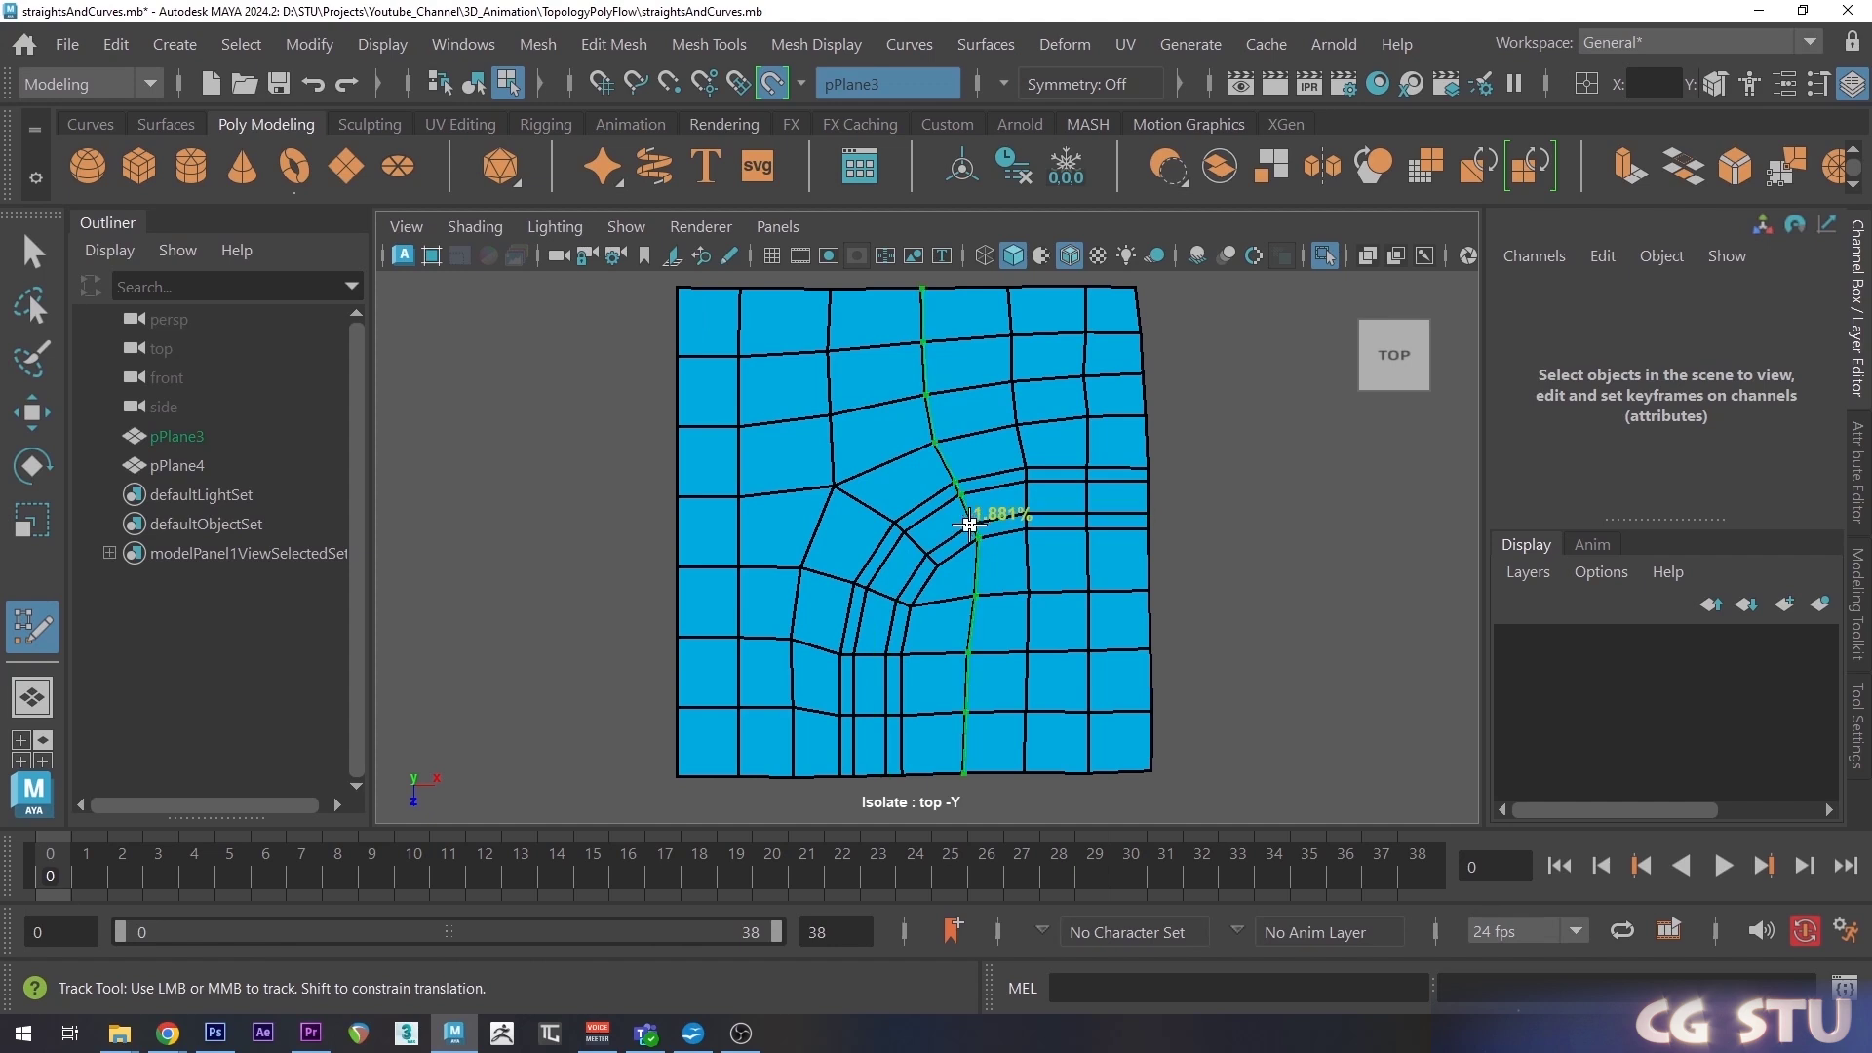
click(725, 488)
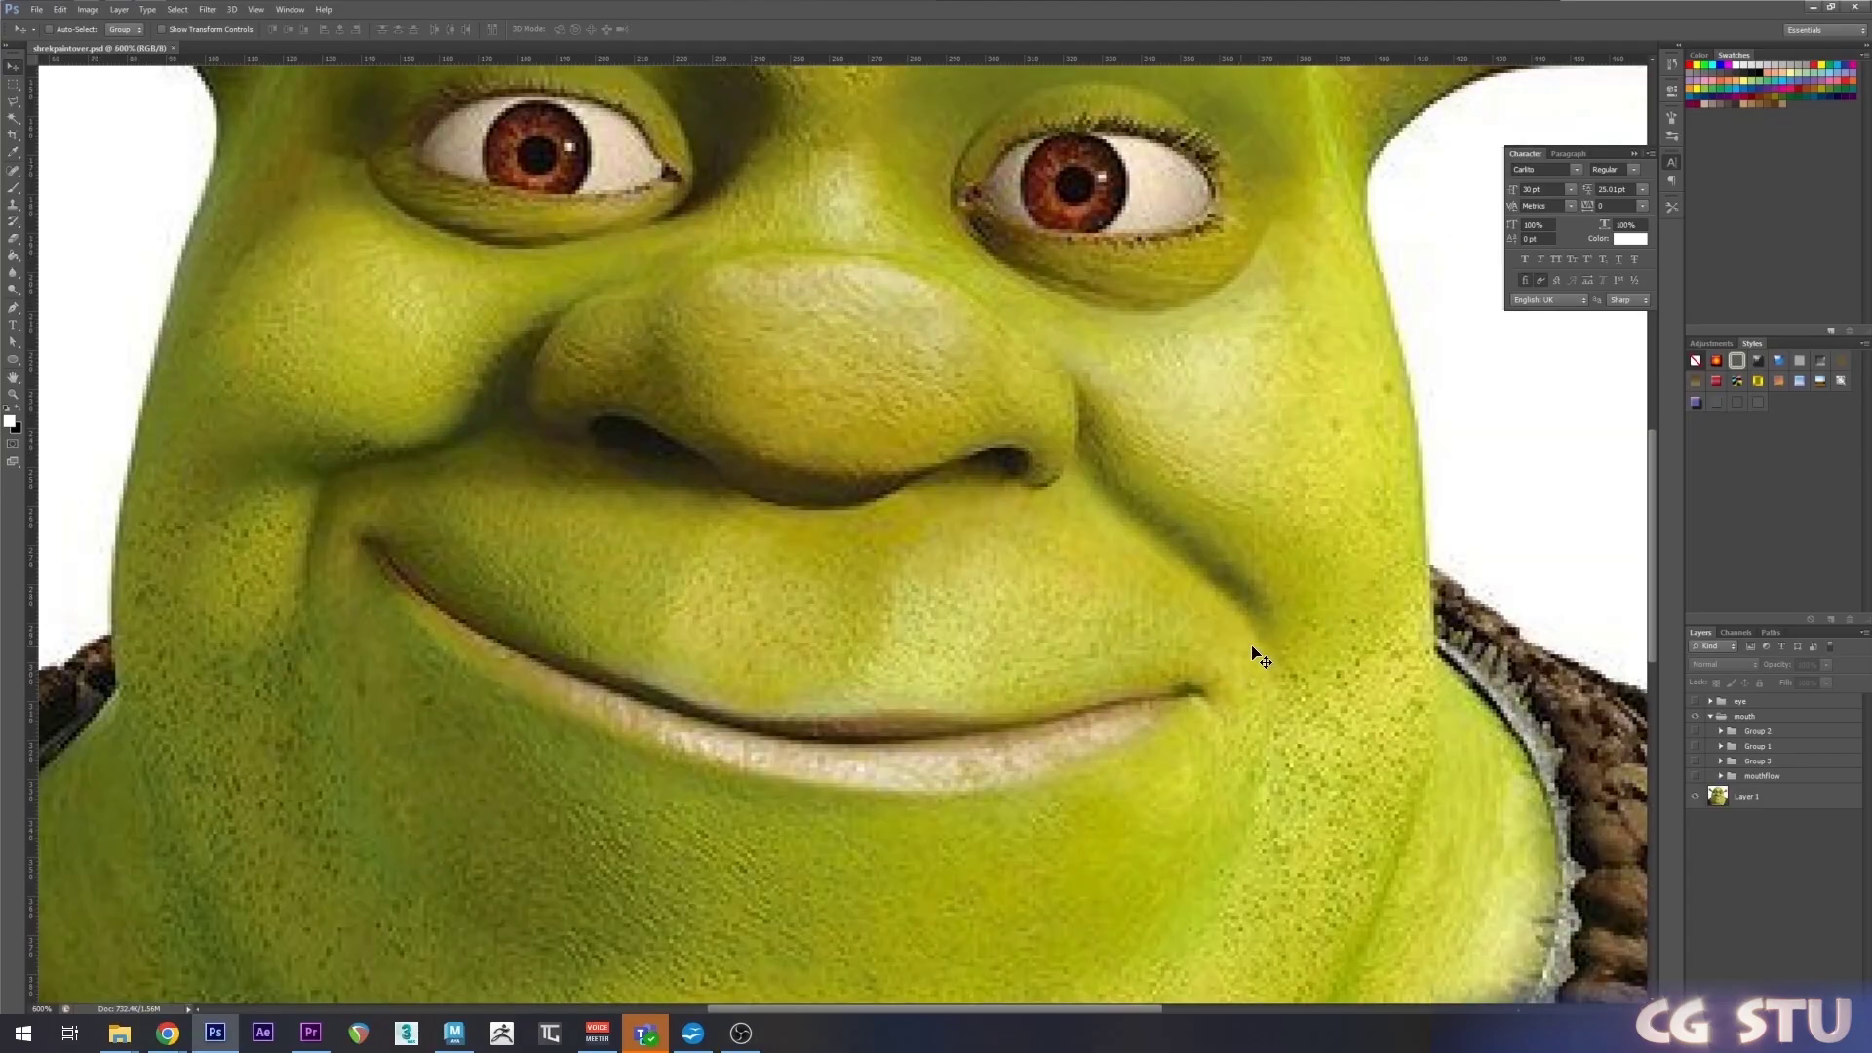
Show the mouthflow edge-flow layer over the mouth, then pan to the eye area.
drag(1302, 647, 1274, 510)
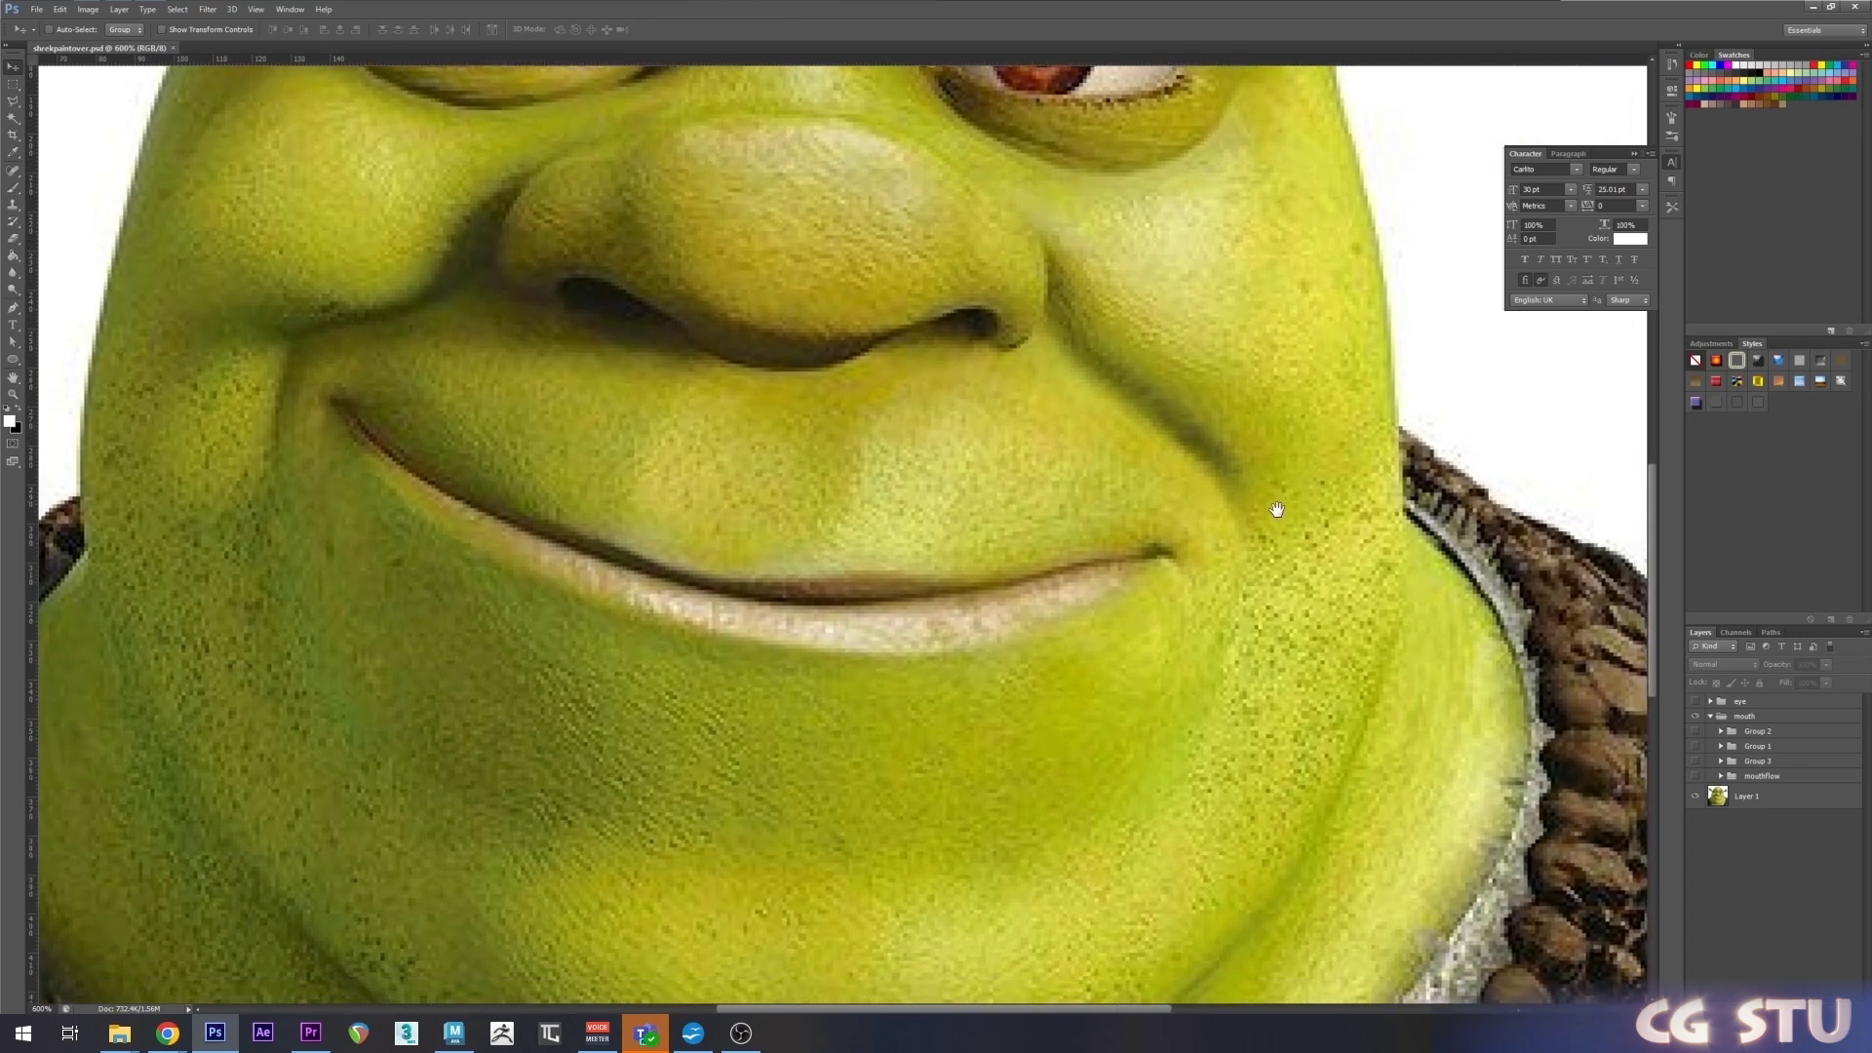
click(1695, 775)
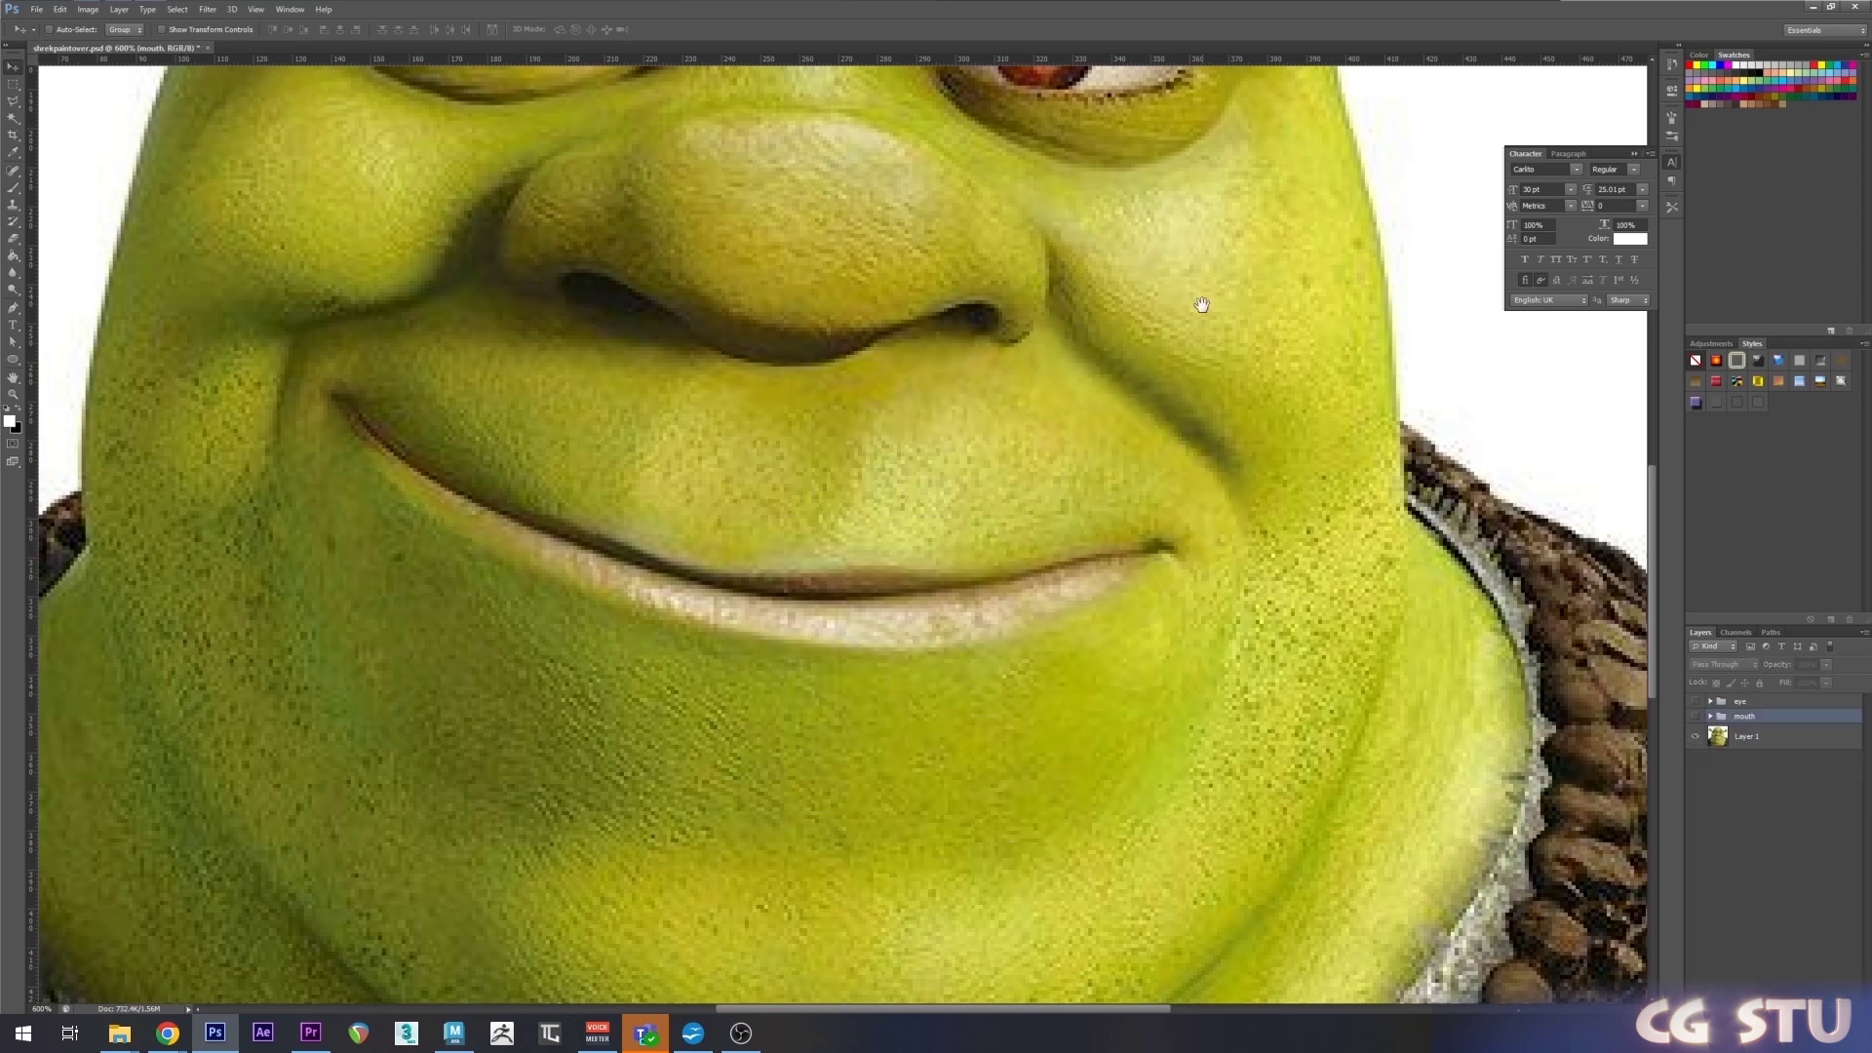
drag(1203, 306, 1071, 678)
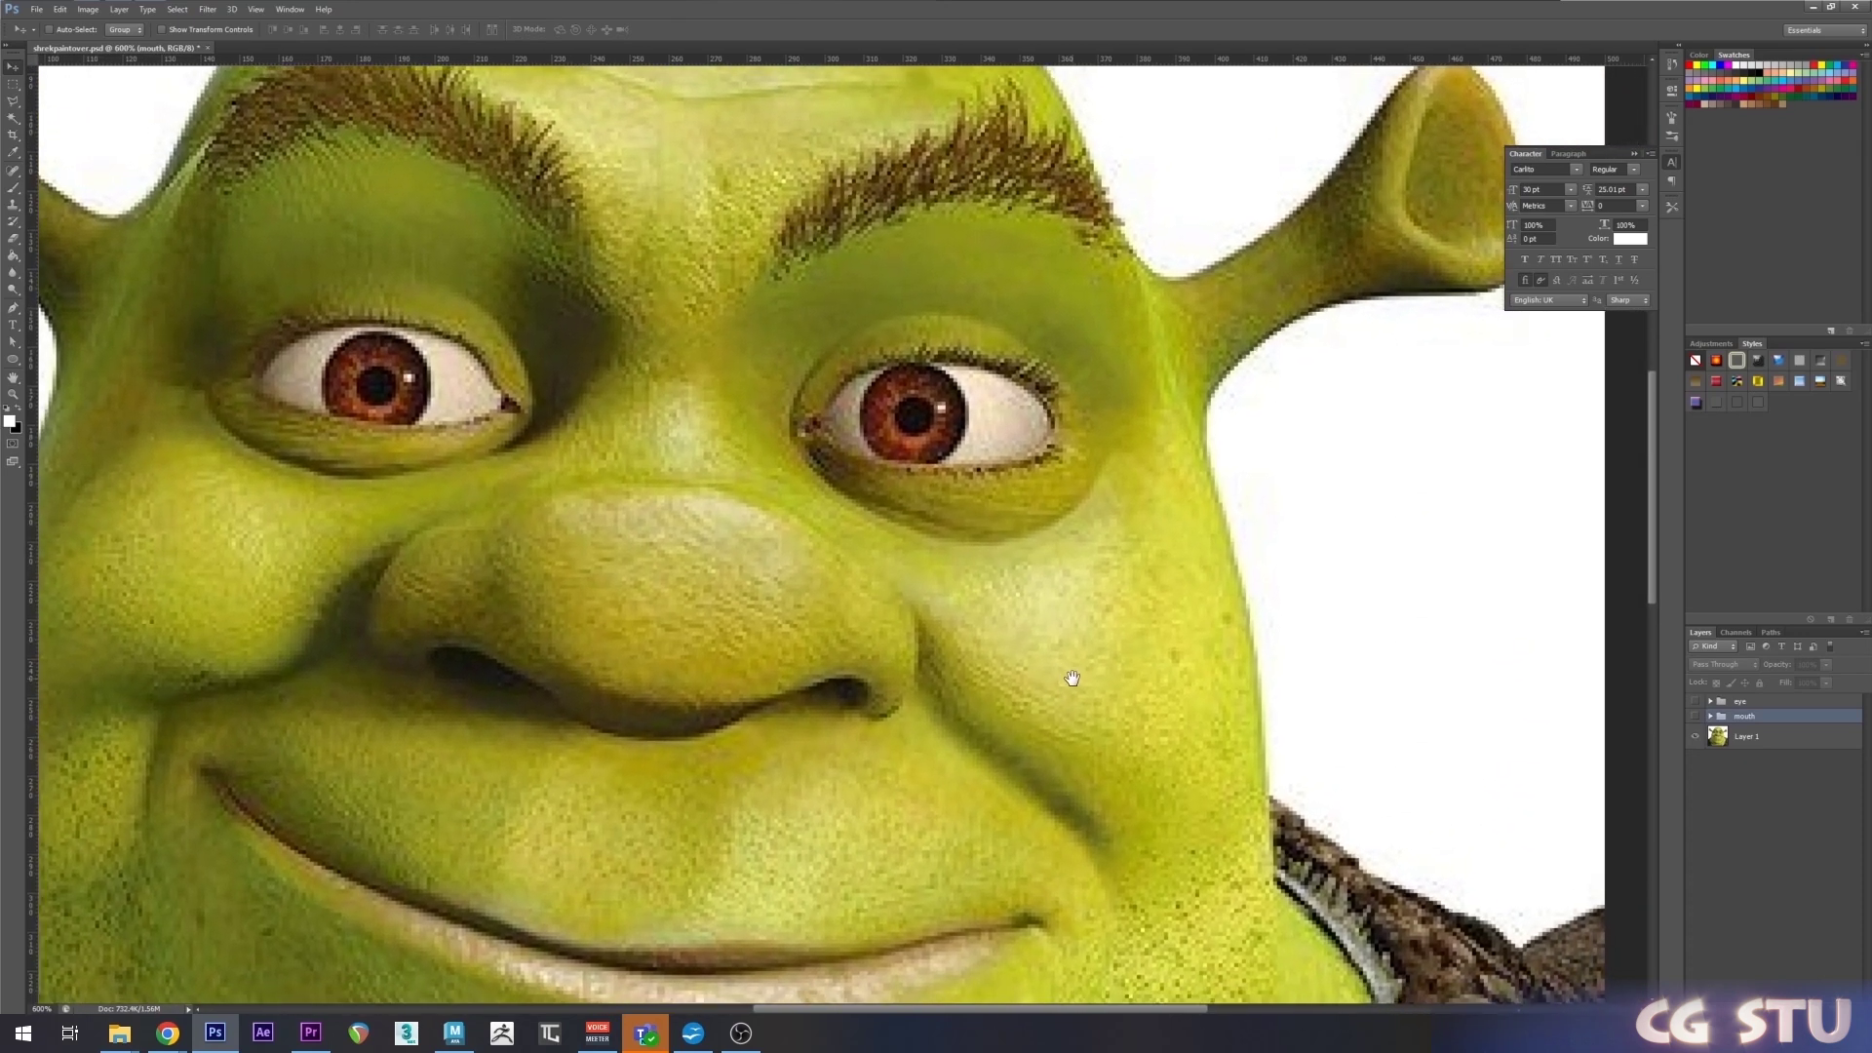
Show the eye group with its dot layer and connecting-line layer (Group 4, Group 5) in Photoshop.
click(1695, 701)
click(1710, 701)
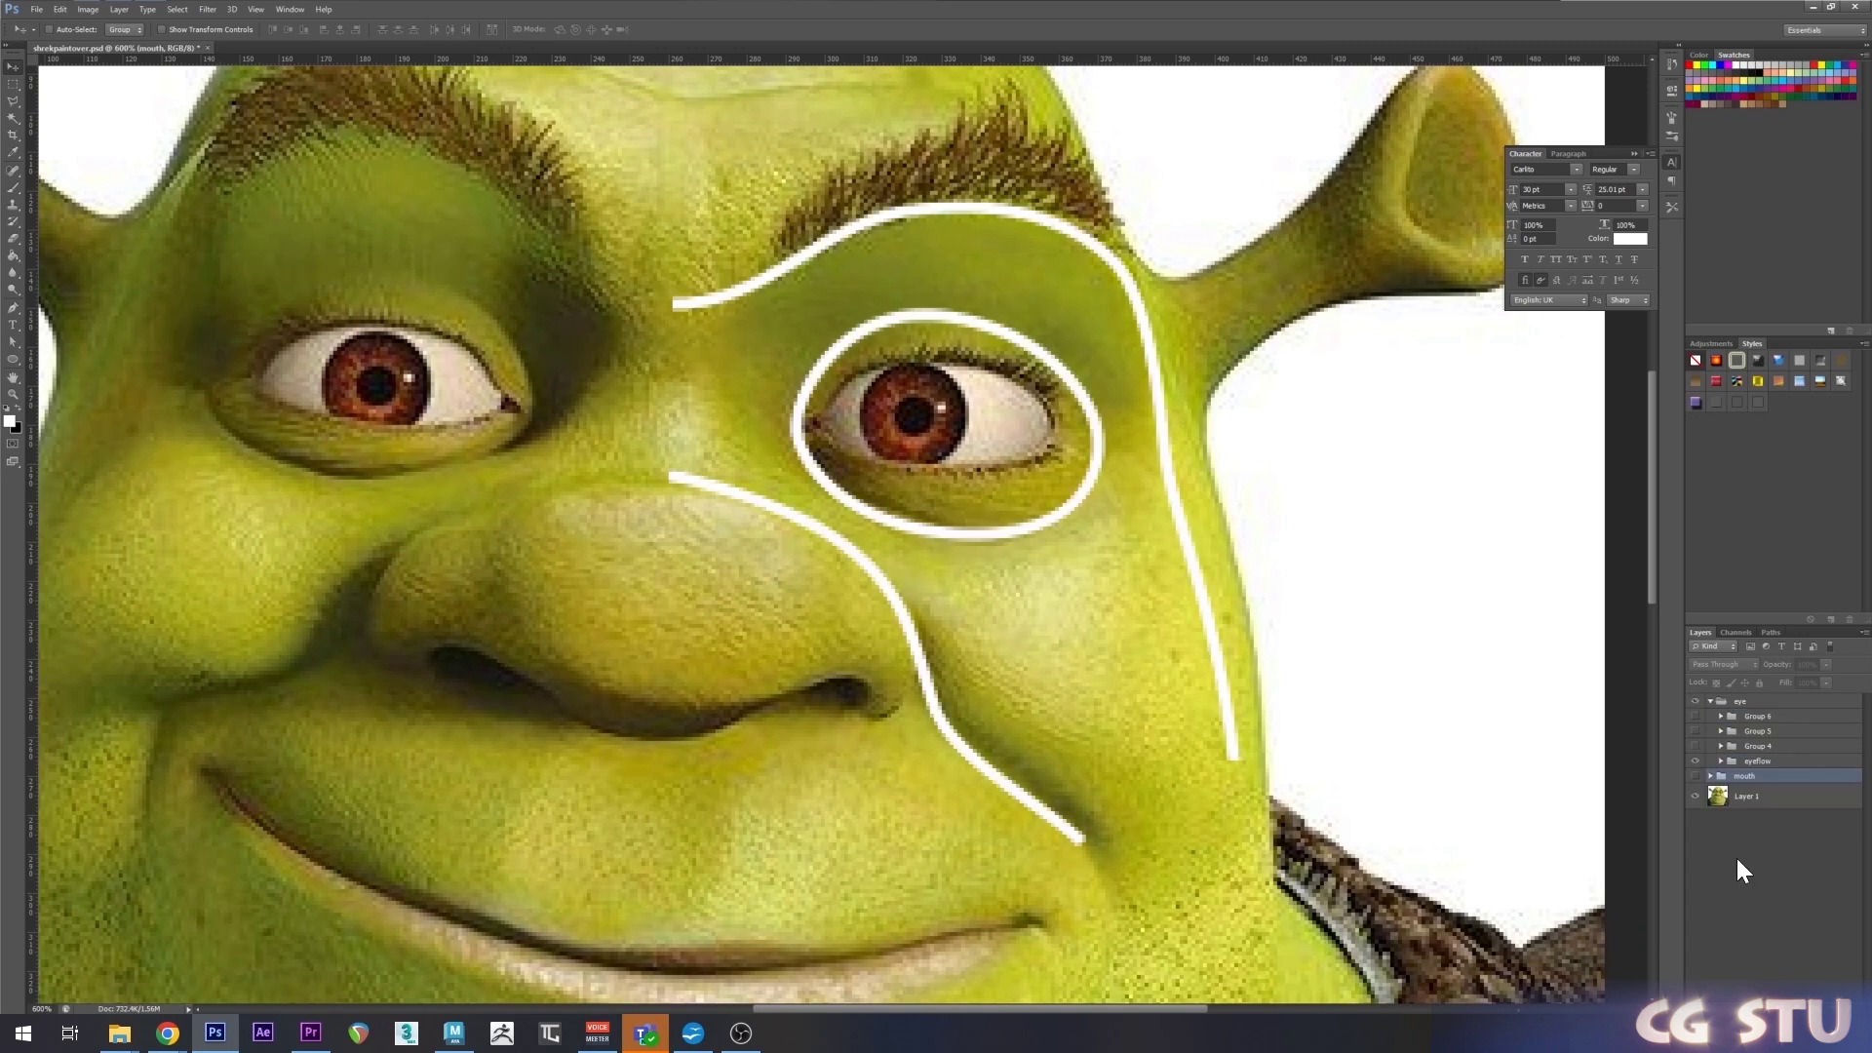
click(1694, 746)
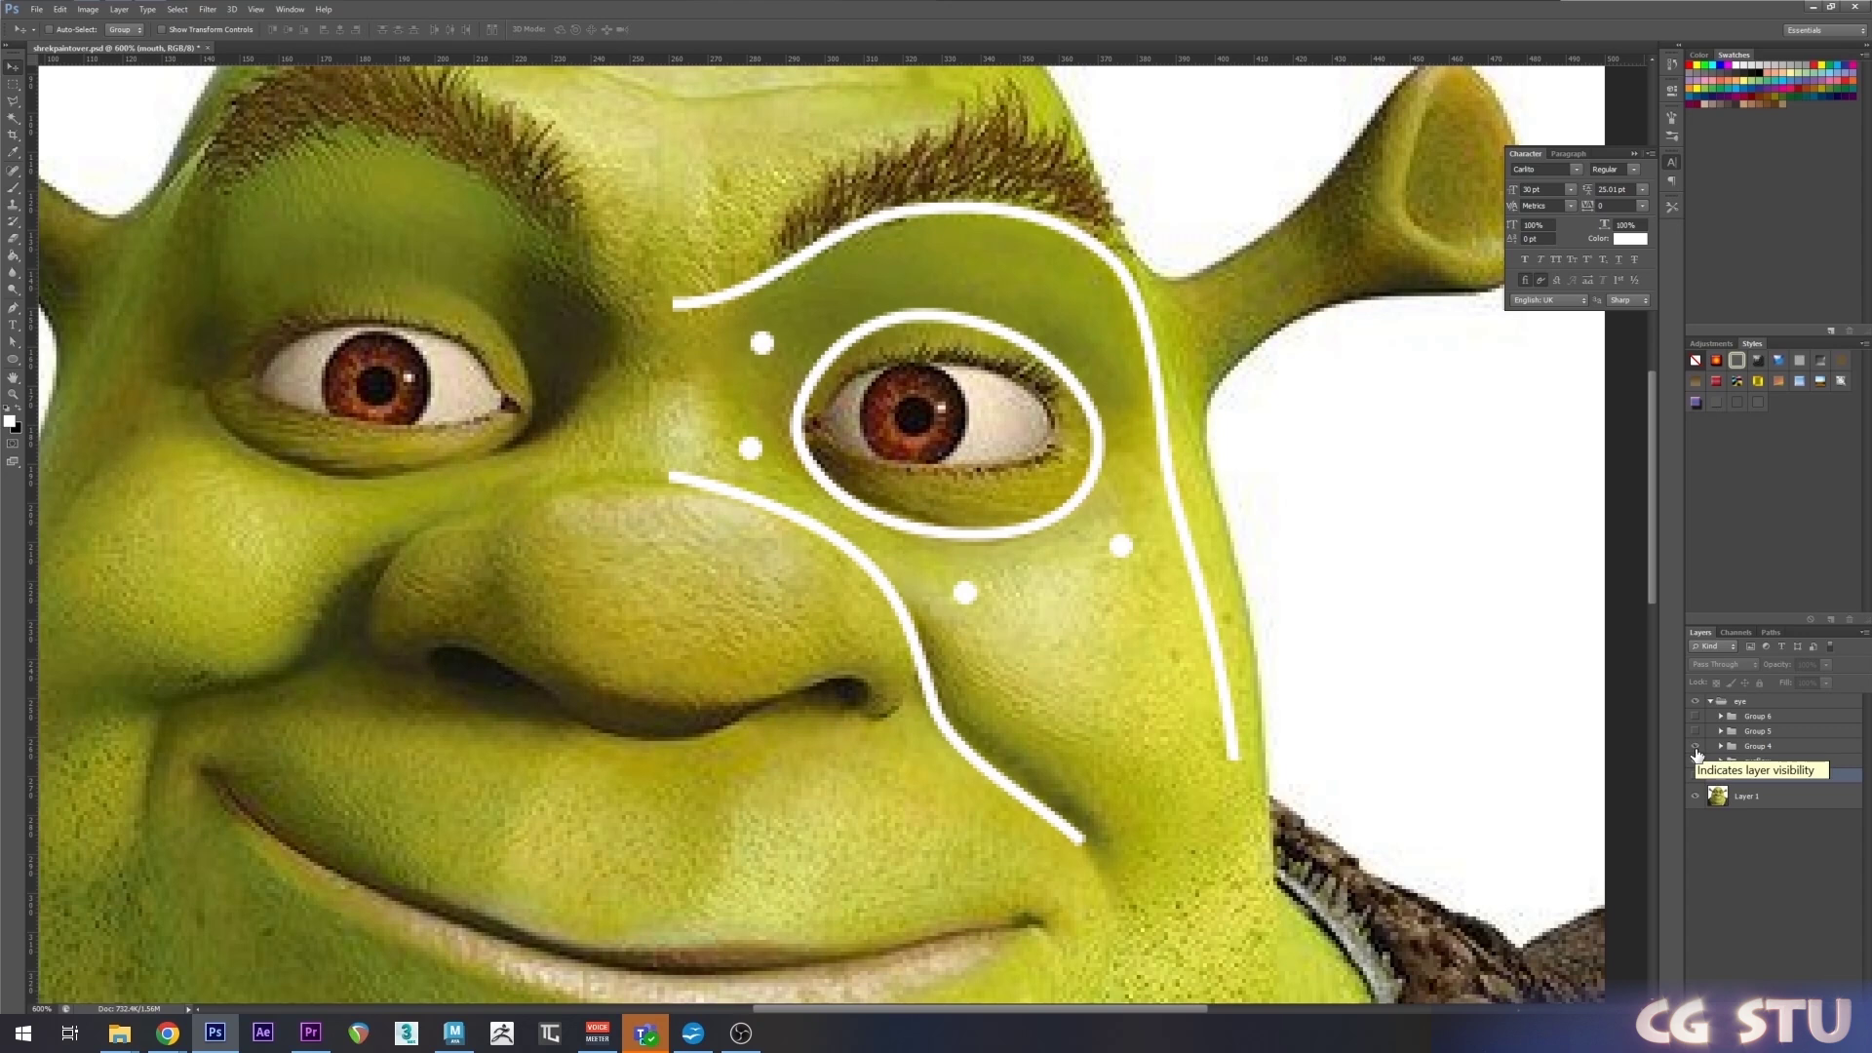
click(1695, 732)
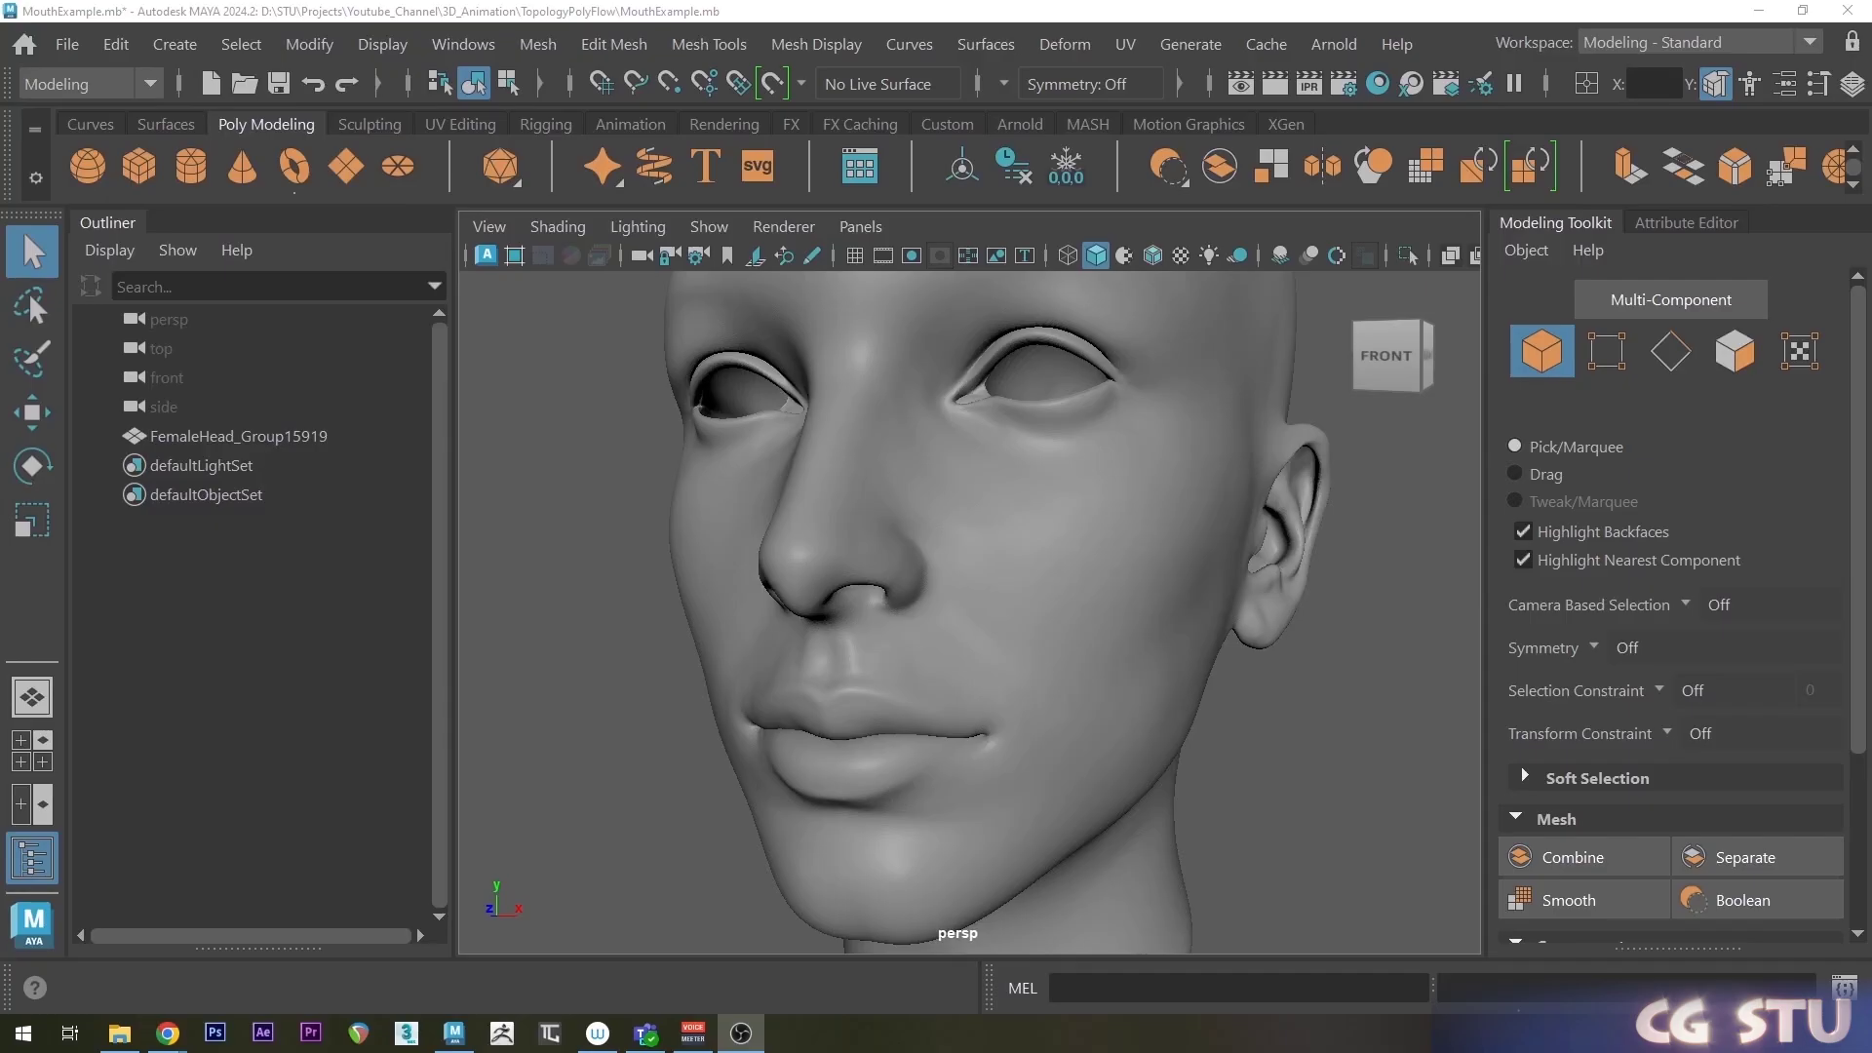
Zoom in on the nose and sketch a Blue Pencil line down the nose's outline.
scroll(1075, 721, up, 5)
alt+drag(1074, 722, 1112, 577)
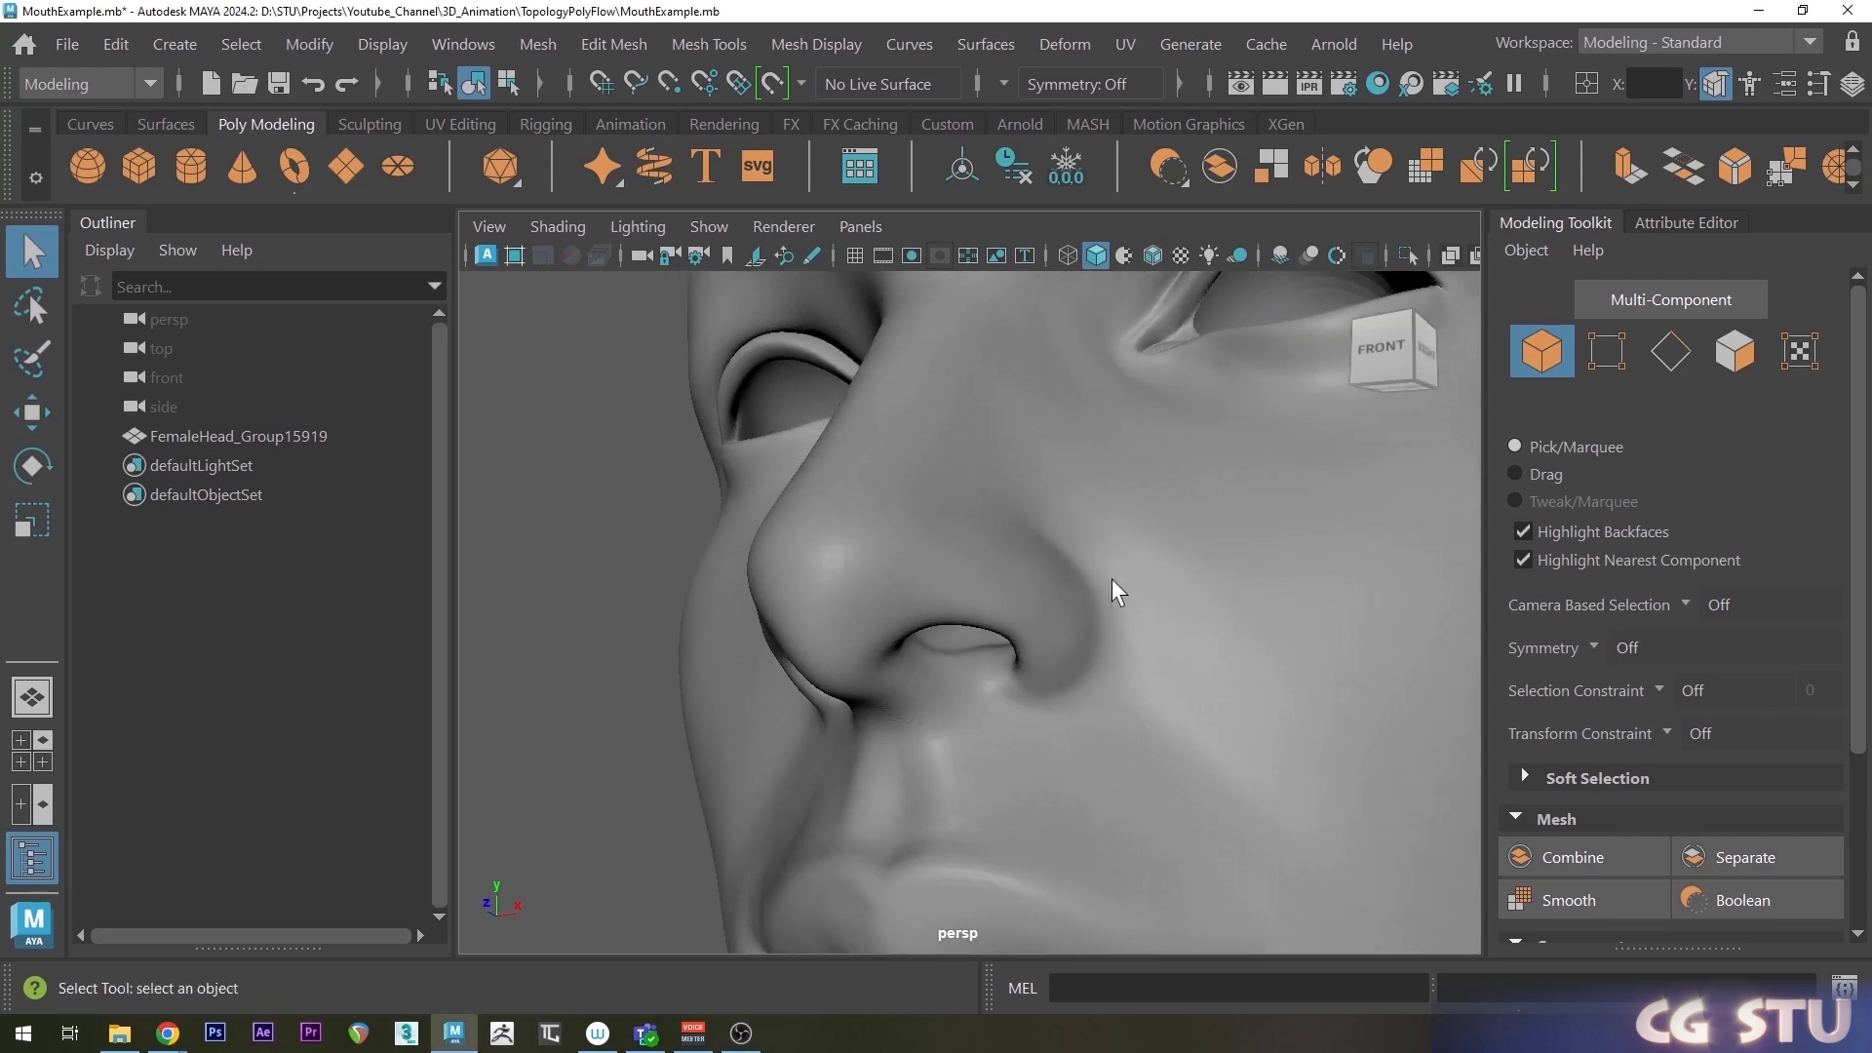
scroll(1027, 628, up, 3)
alt+middle_drag(1108, 591, 1095, 563)
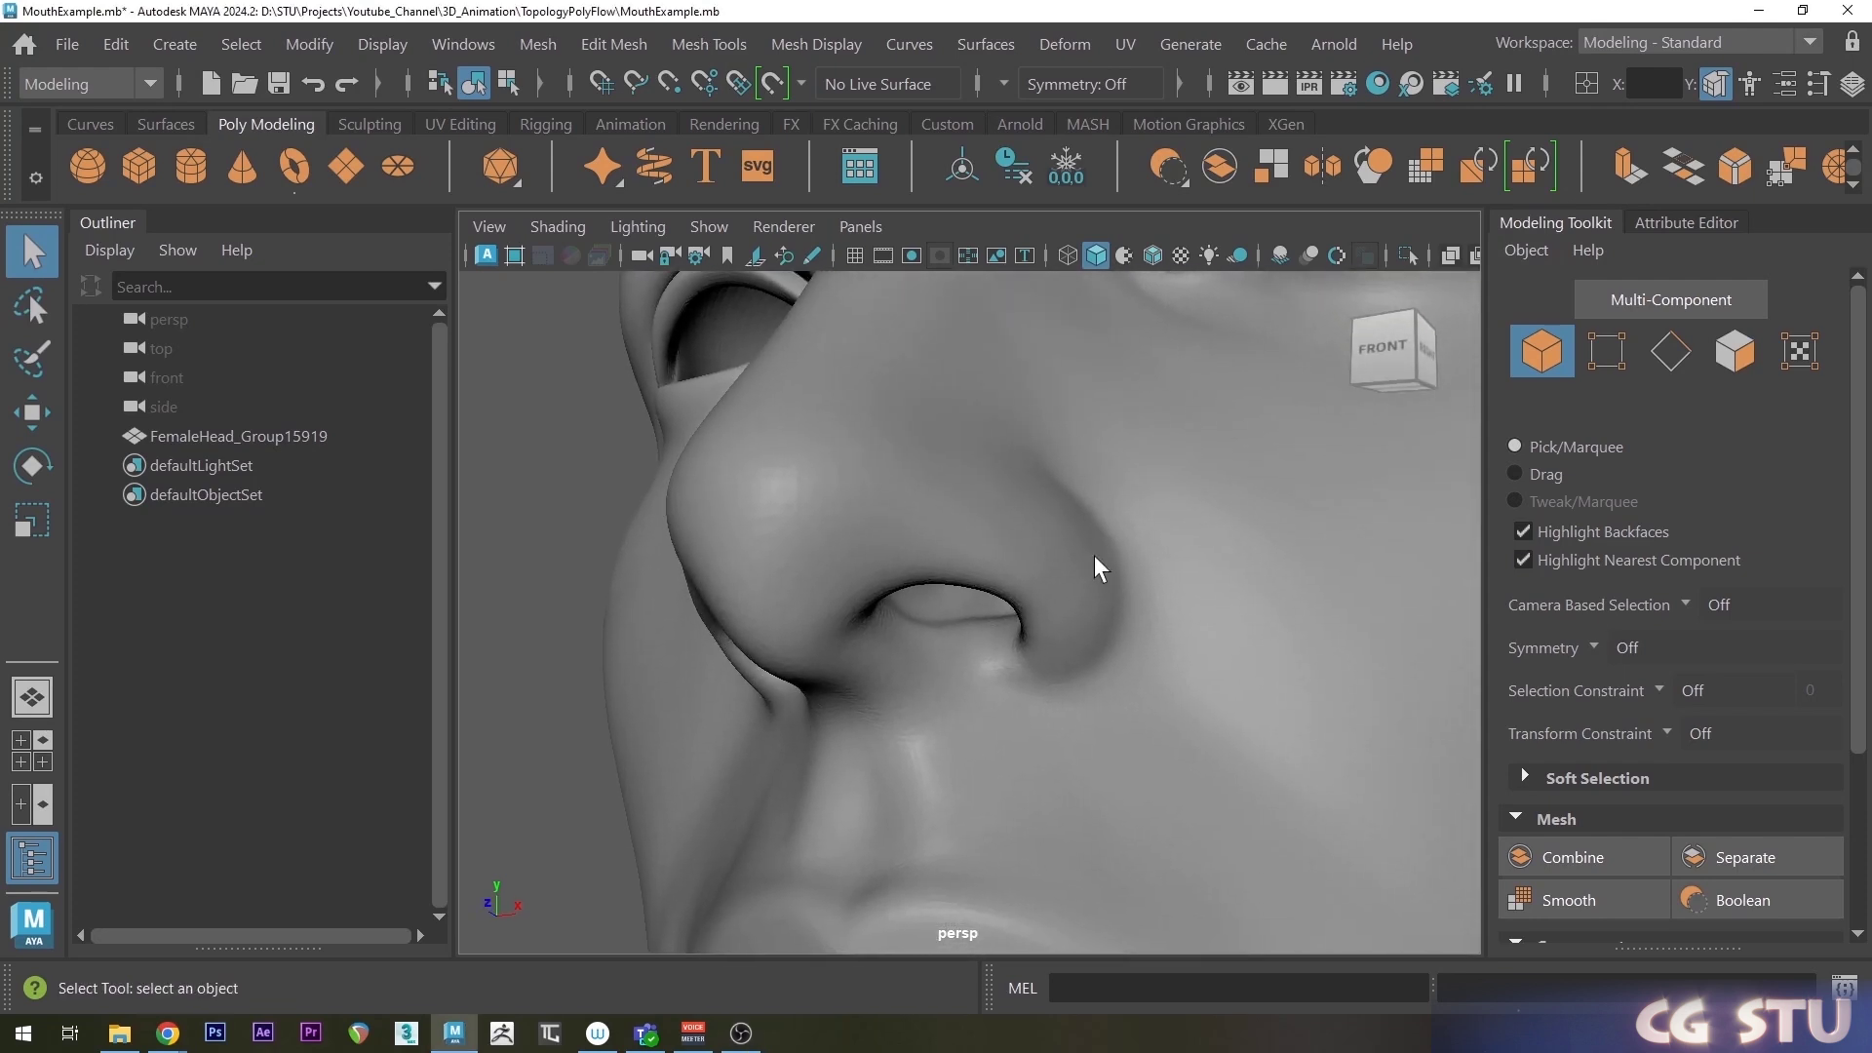
mouse_move(1095, 563)
alt+mouse_down()
mouse_move(1113, 572)
mouse_move(1099, 564)
alt+mouse_up()
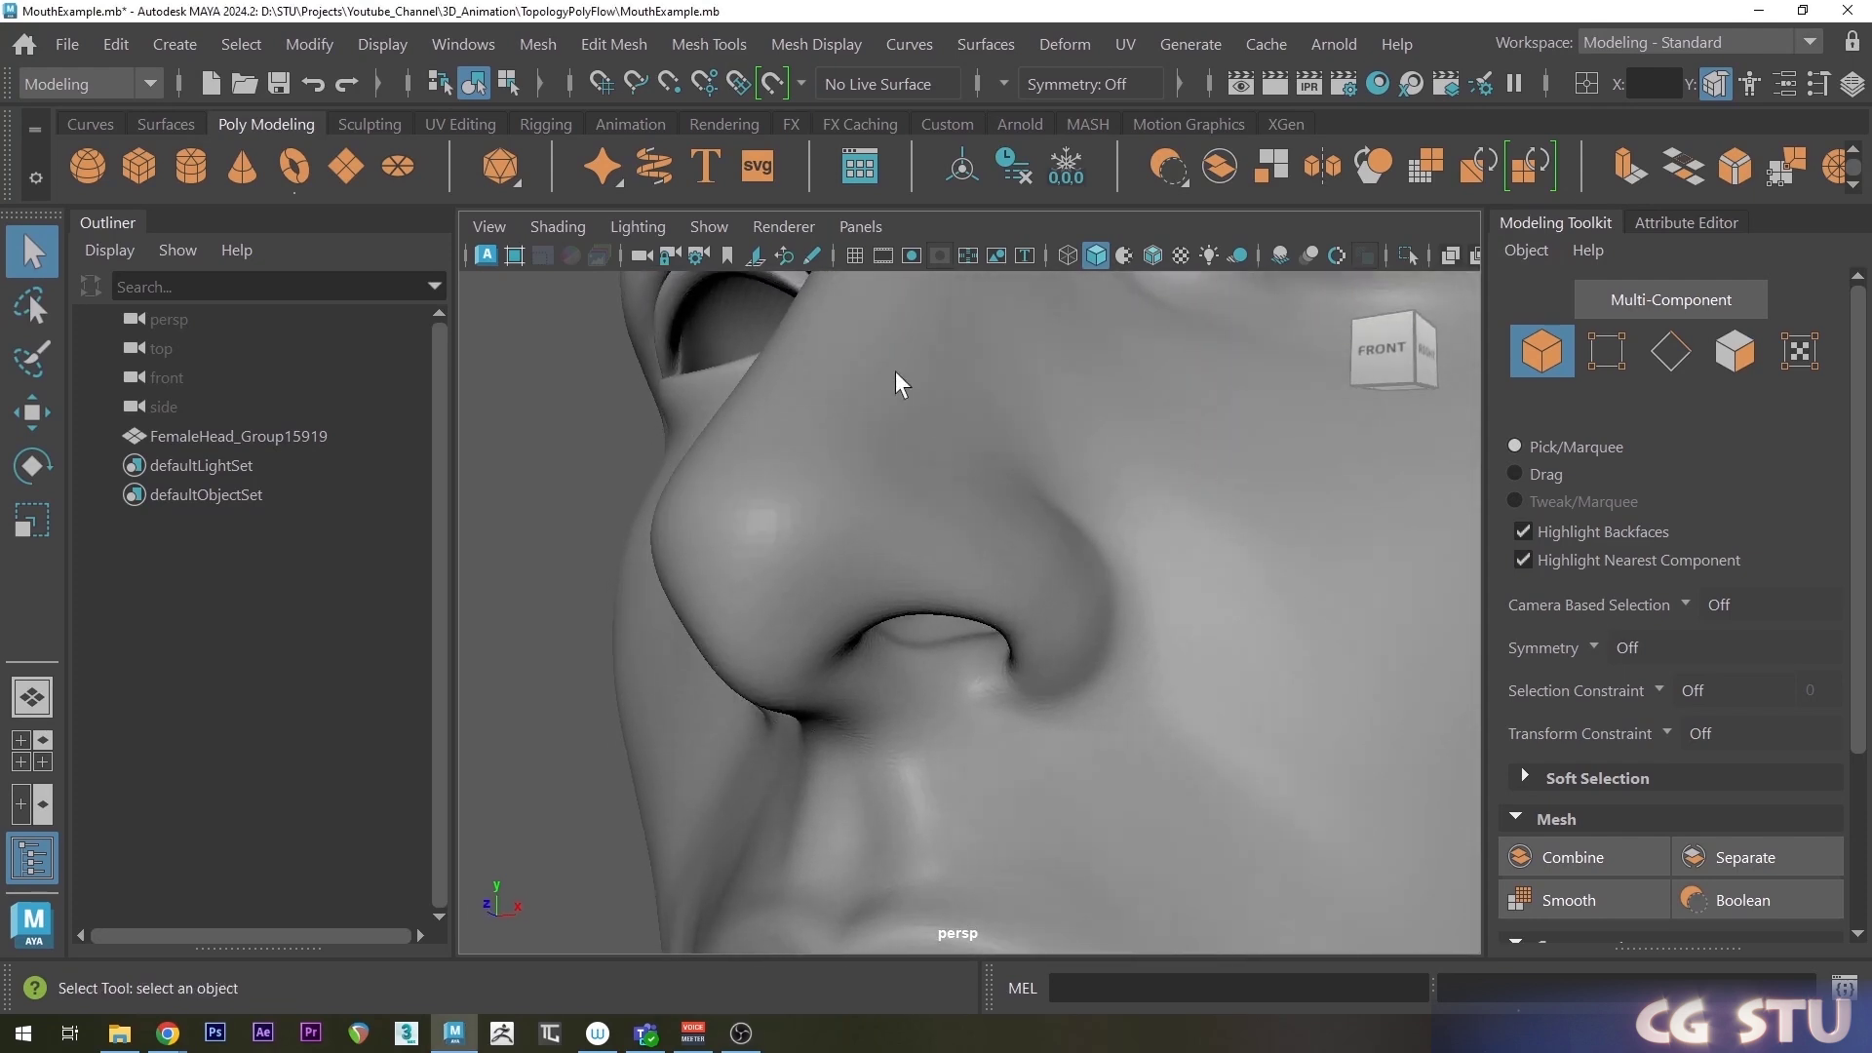
click(814, 255)
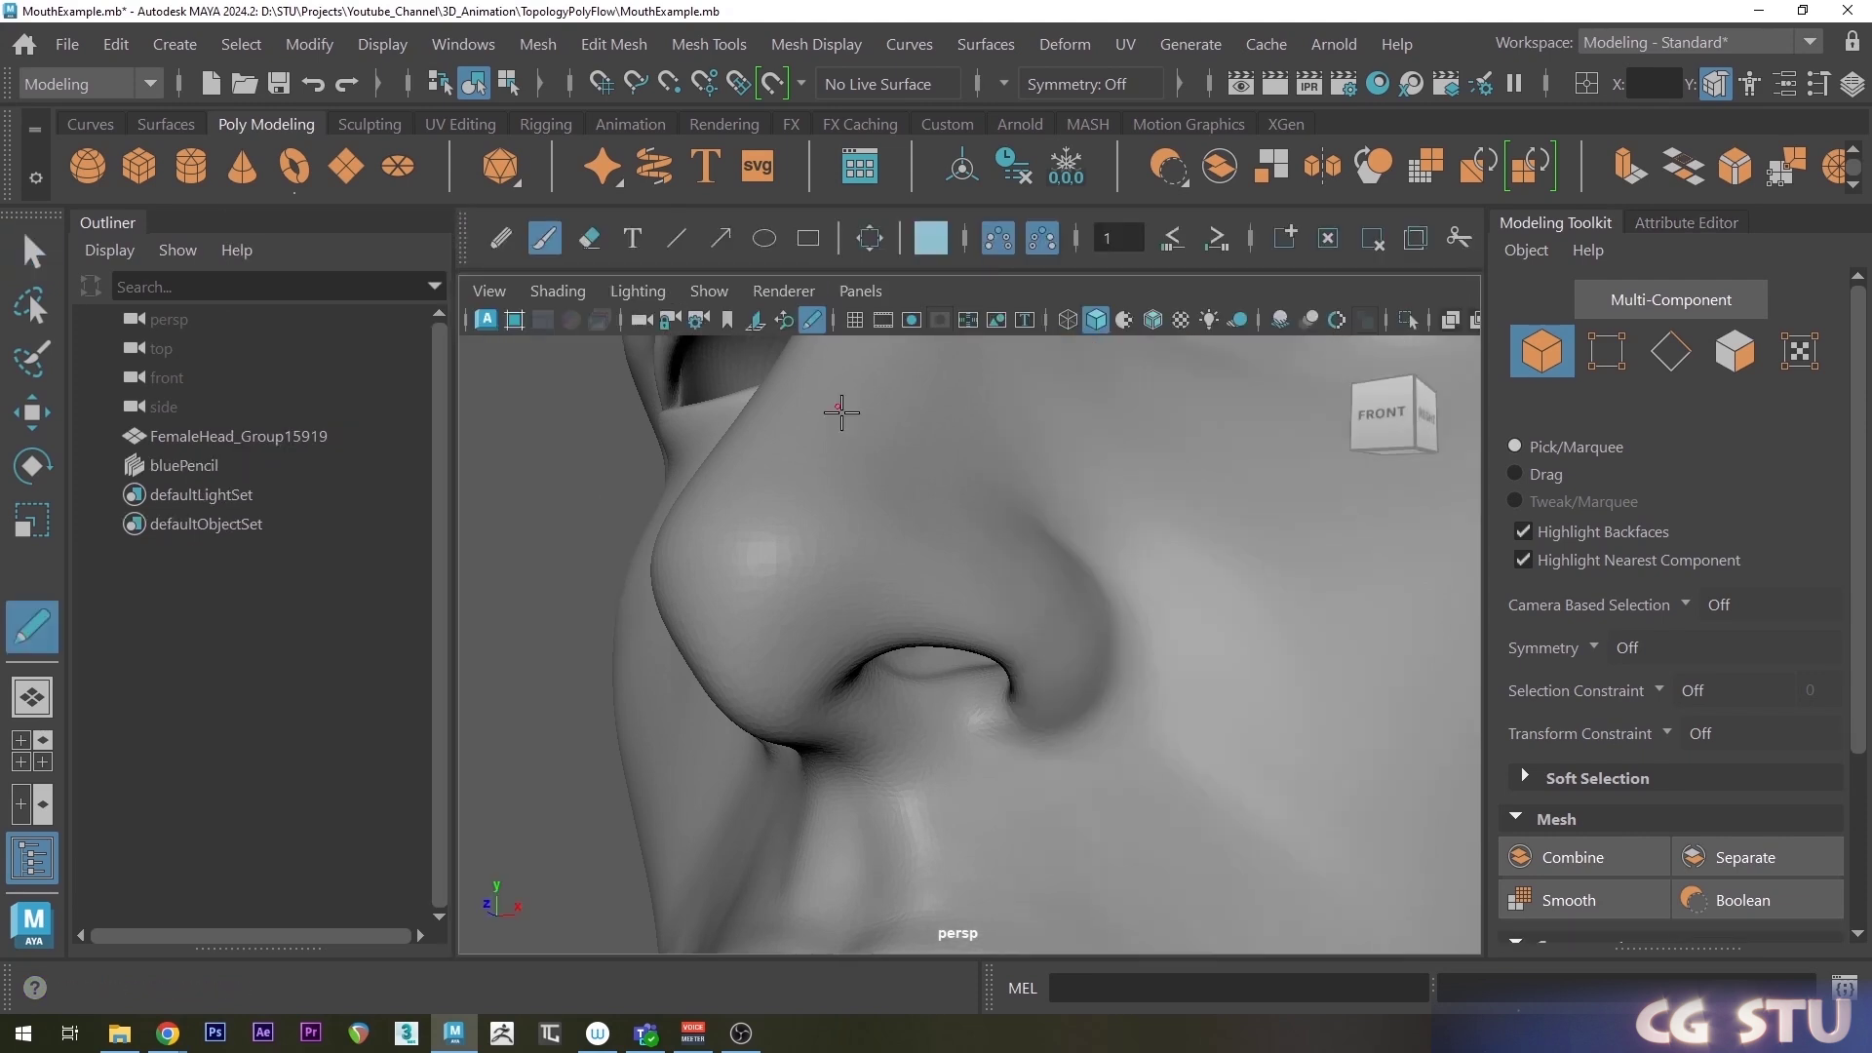
mouse_move(808, 337)
mouse_down()
mouse_move(653, 595)
mouse_move(855, 893)
mouse_move(859, 936)
mouse_up()
Circle the nostril, trace the nostril wing, and place a guide dot on the cheek beside it.
mouse_move(847, 712)
mouse_down()
mouse_move(957, 752)
mouse_move(873, 683)
mouse_move(844, 715)
mouse_up()
mouse_move(1004, 738)
mouse_down()
mouse_move(1016, 754)
mouse_move(1007, 549)
mouse_move(762, 430)
mouse_up()
drag(1325, 933, 797, 359)
click(1129, 788)
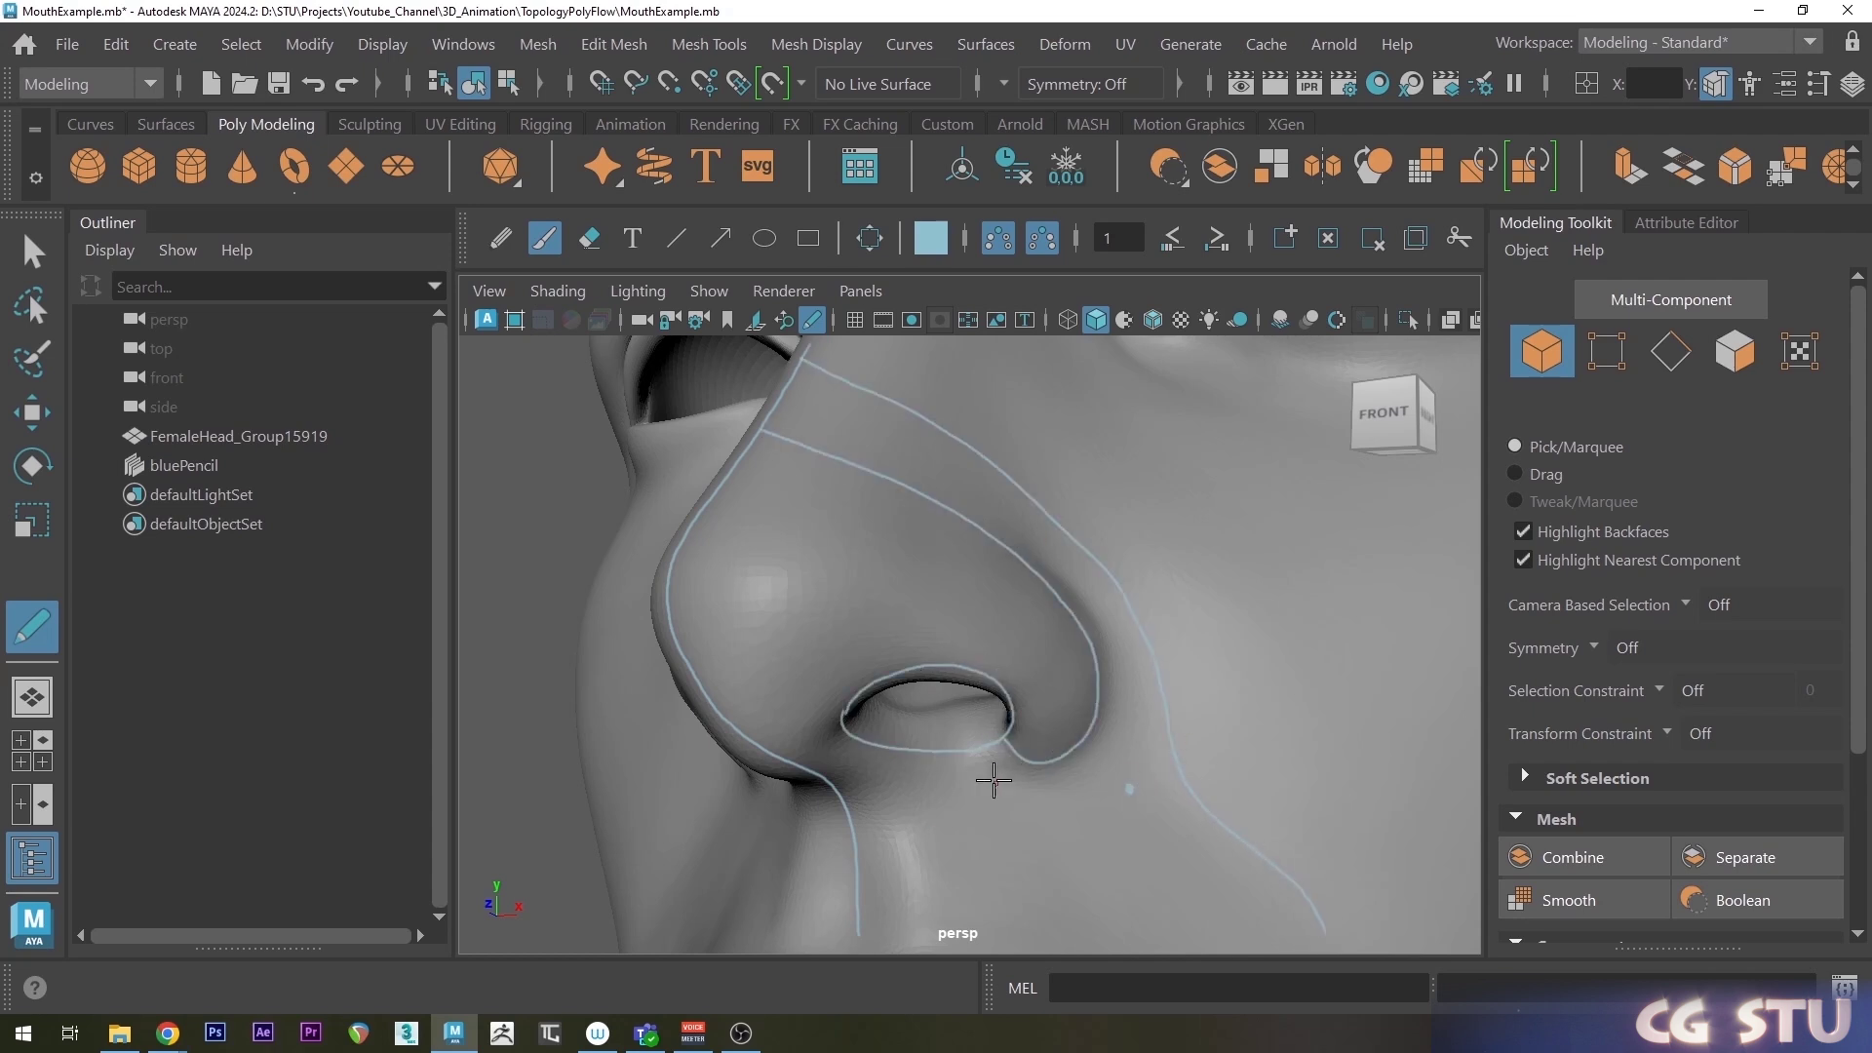
Add a dot below the nostril and draw lines from the nostril edge through the dots and along its base.
click(877, 781)
mouse_move(846, 704)
mouse_down()
mouse_move(785, 666)
mouse_move(717, 703)
mouse_up()
mouse_move(885, 749)
mouse_down()
mouse_move(876, 783)
mouse_move(844, 798)
mouse_up()
mouse_move(981, 752)
mouse_down()
mouse_move(1128, 785)
mouse_move(1178, 770)
mouse_up()
drag(785, 669, 842, 763)
drag(785, 666, 880, 400)
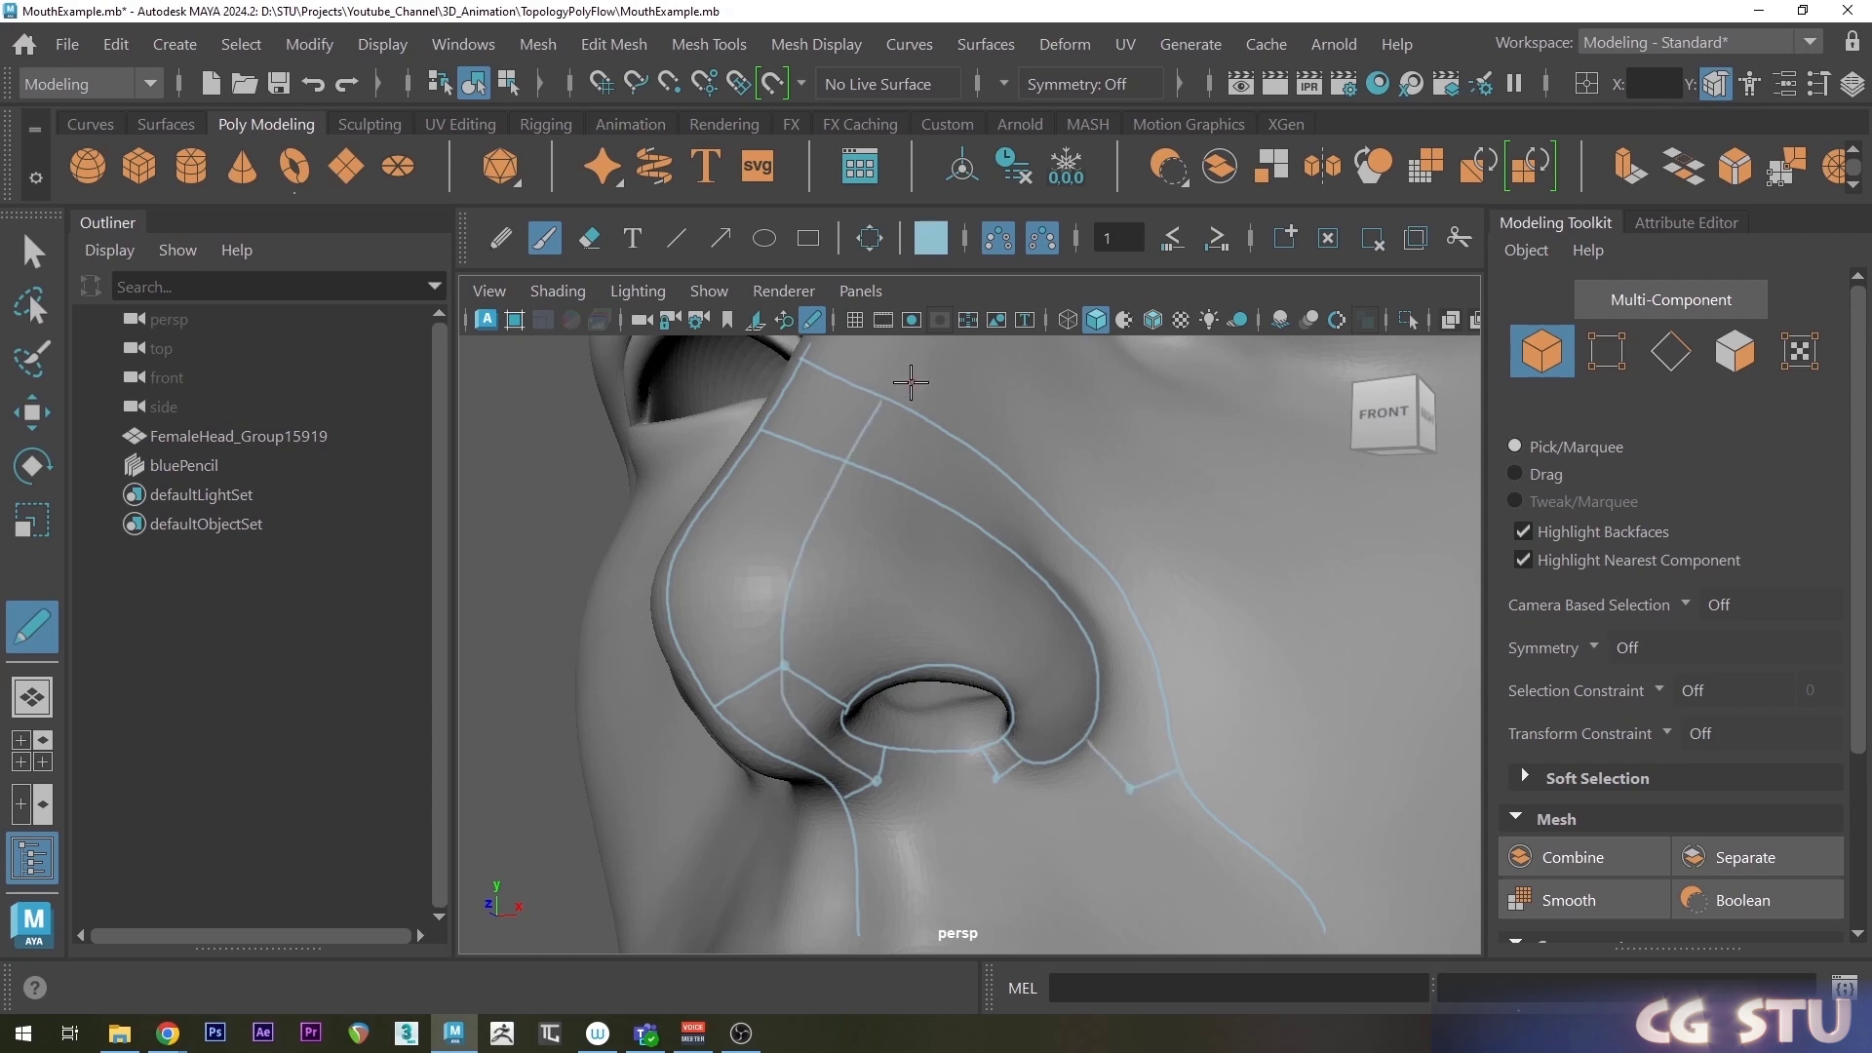
mouse_move(876, 780)
mouse_down()
mouse_move(1024, 752)
mouse_move(1057, 799)
mouse_move(1129, 787)
mouse_up()
Draw three strokes down to the lip, link them horizontally, and add a line across the nostril.
mouse_move(785, 665)
mouse_down()
mouse_move(827, 639)
mouse_move(1052, 682)
mouse_move(1137, 777)
mouse_move(1121, 651)
mouse_move(797, 391)
mouse_up()
drag(877, 782, 916, 919)
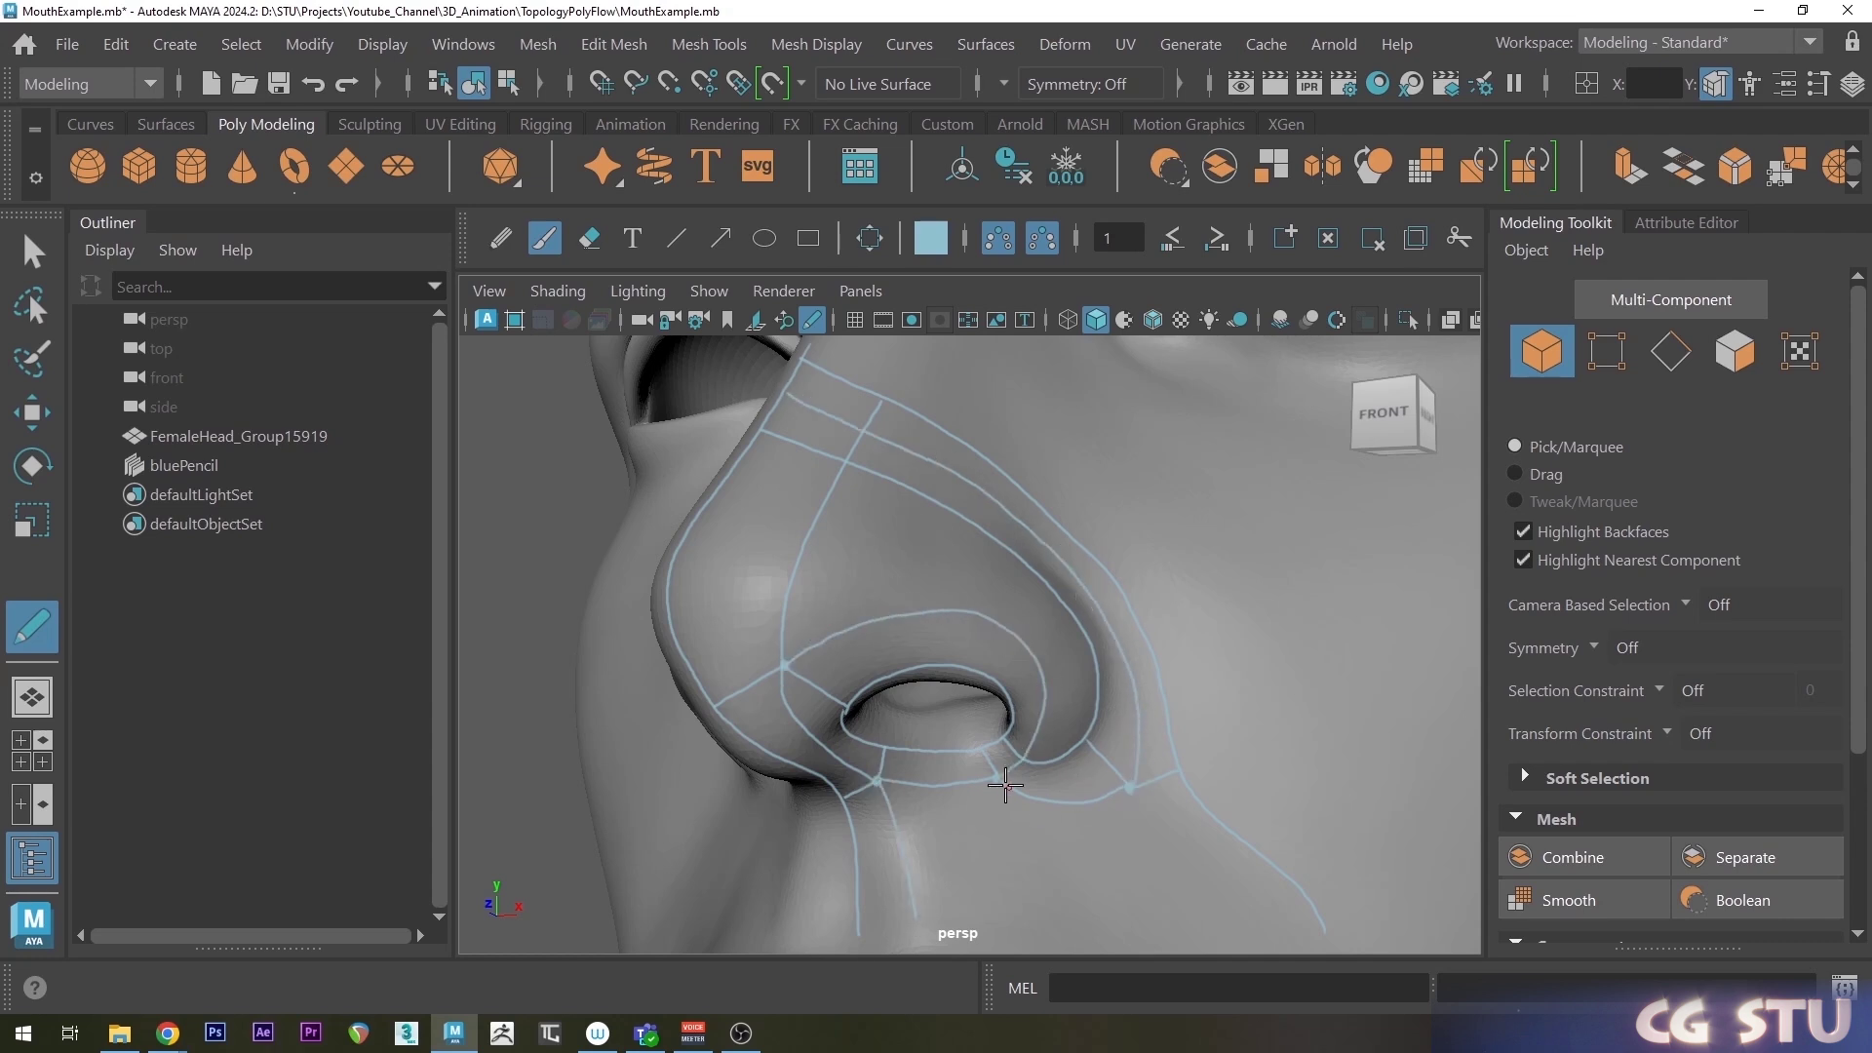
drag(996, 778, 1030, 925)
drag(1129, 788, 1258, 940)
drag(858, 920, 1322, 920)
mouse_move(779, 759)
mouse_down()
mouse_move(1005, 668)
mouse_move(1108, 571)
mouse_up()
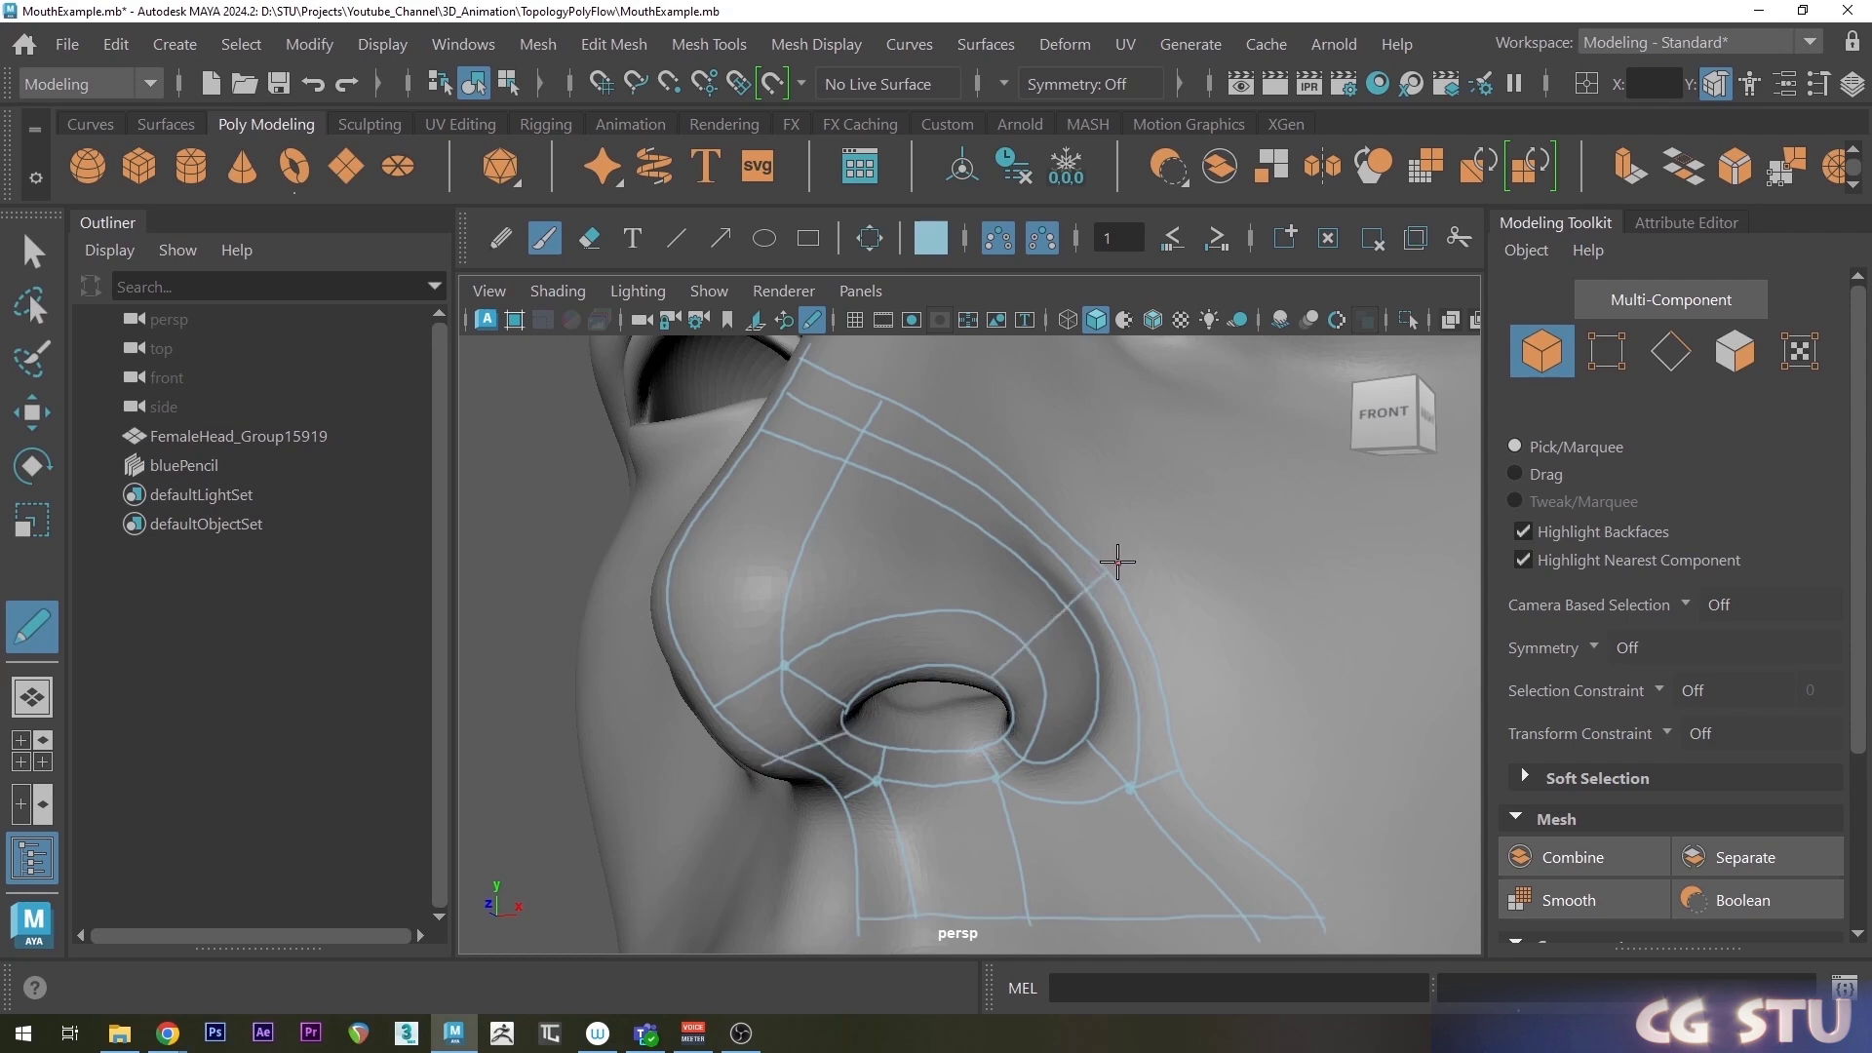
Add a guide dot beside the nostril and draw lines out from it, undoing and redrawing one stroke.
click(1068, 716)
drag(1068, 718, 1155, 673)
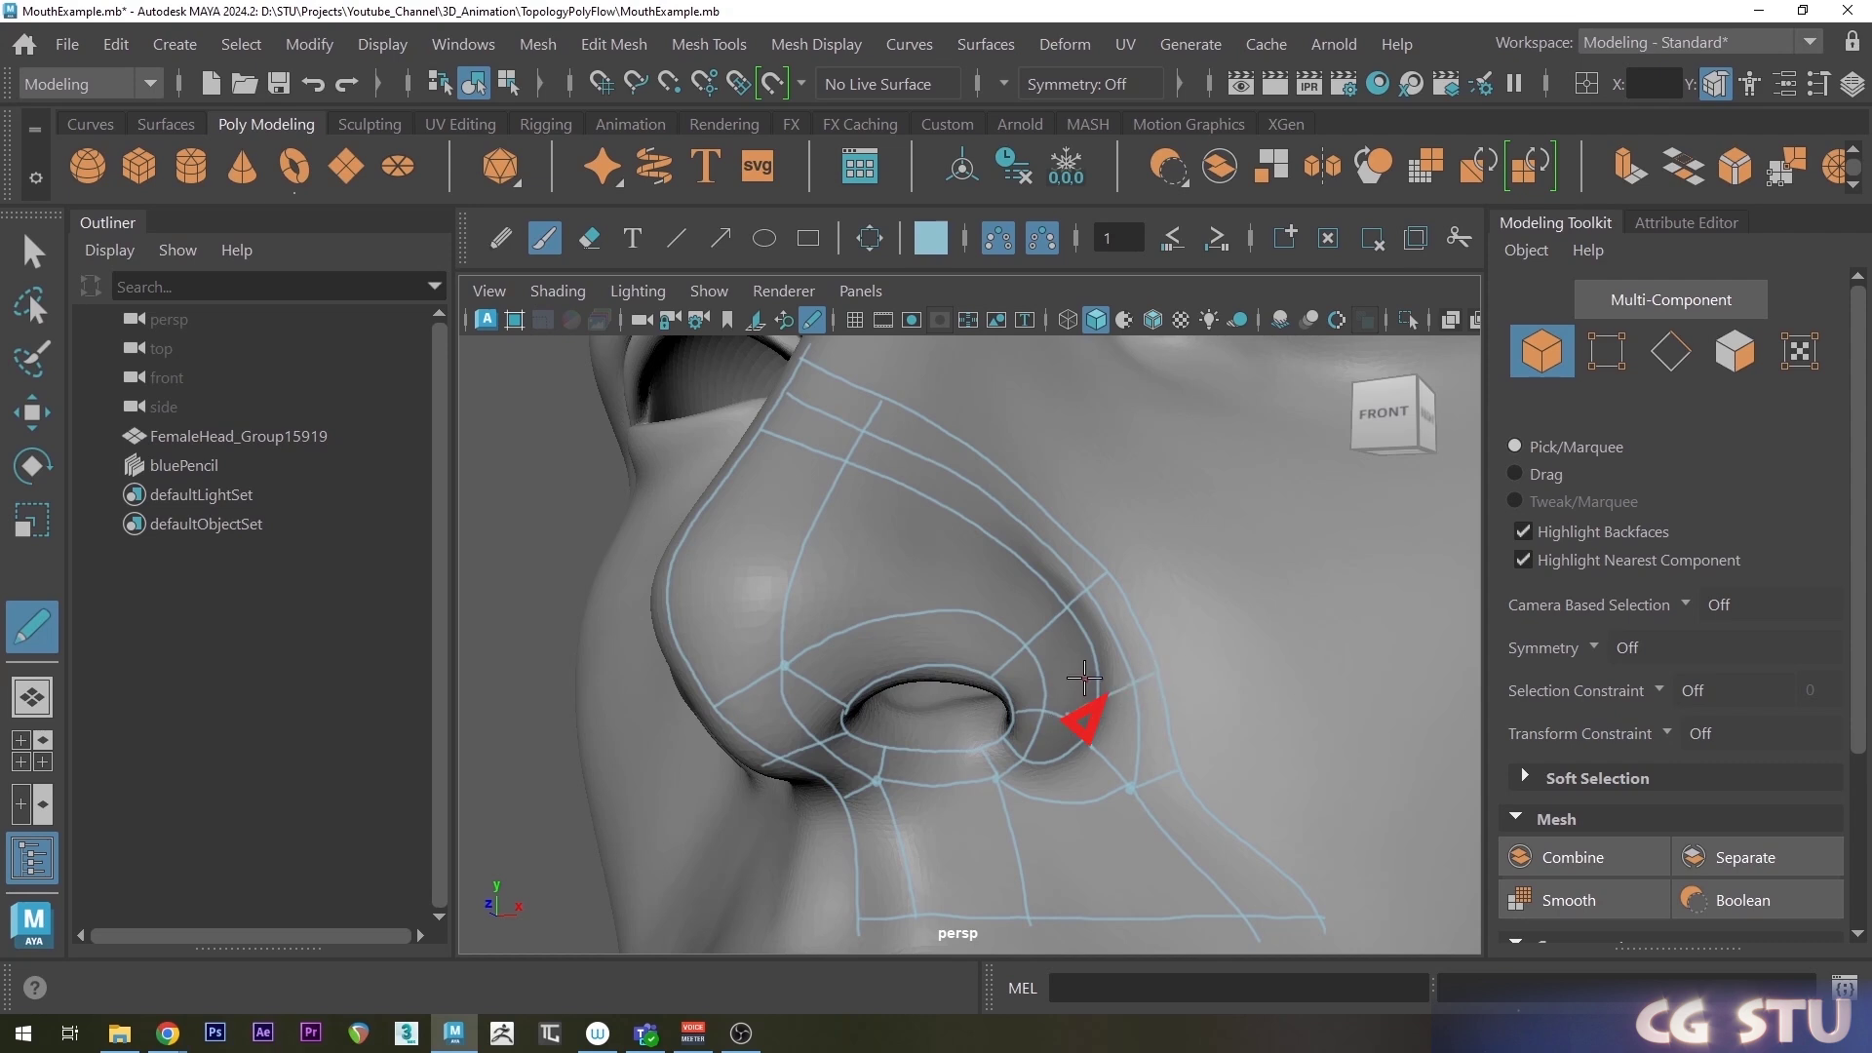
key(ctrl+z)
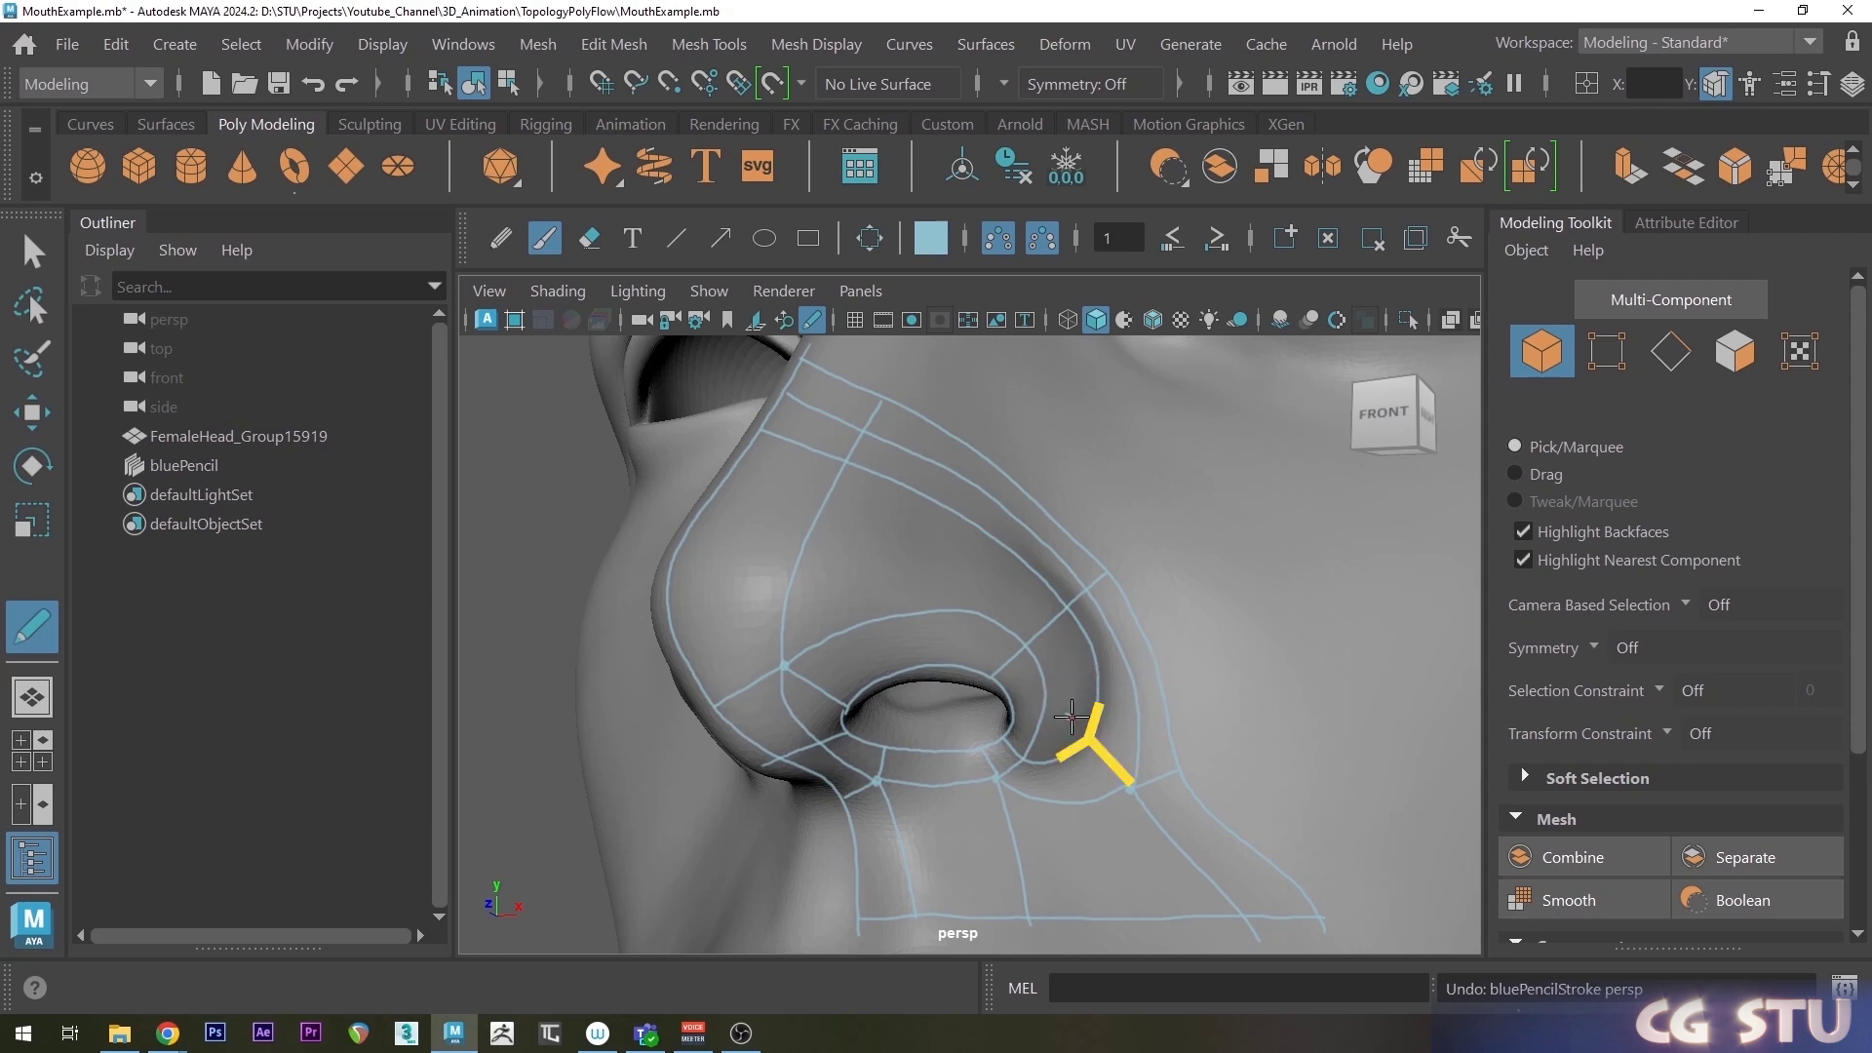
mouse_move(1063, 717)
mouse_down()
mouse_move(1053, 749)
mouse_move(1103, 898)
mouse_up()
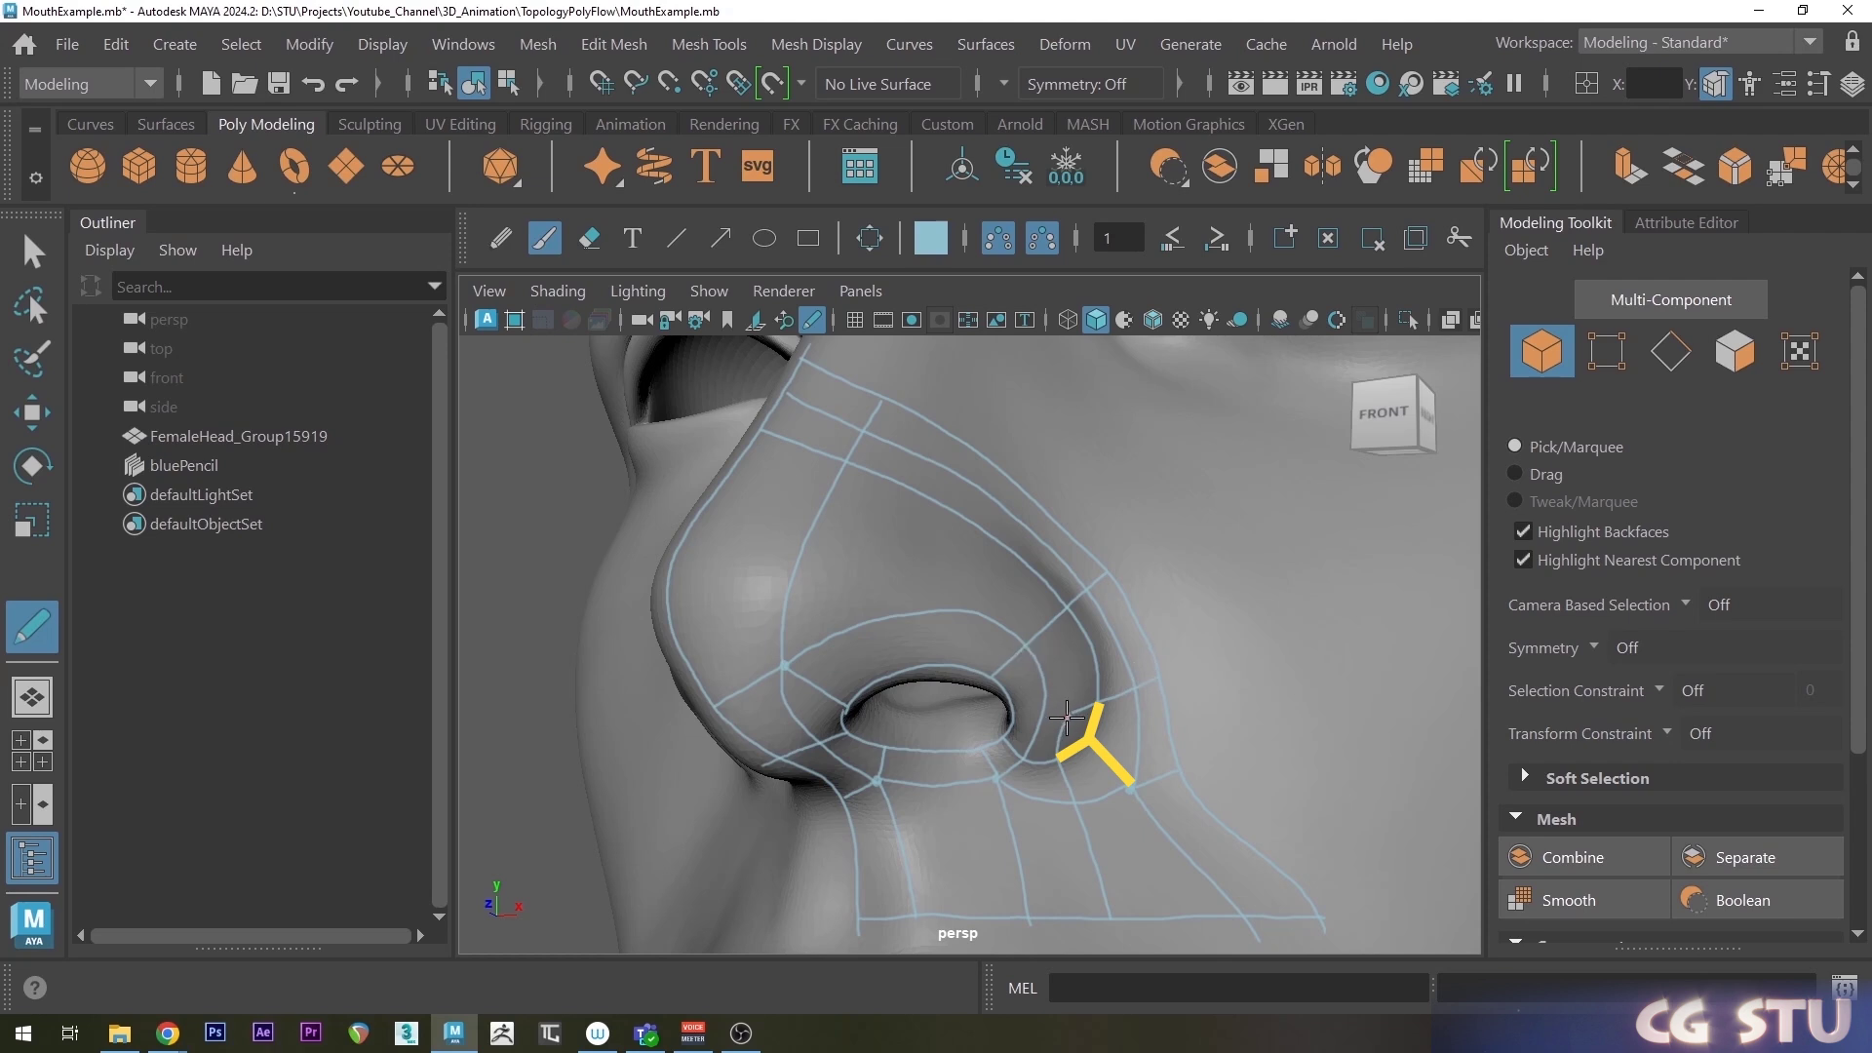
mouse_move(1068, 715)
mouse_down()
mouse_move(1068, 668)
mouse_move(1033, 616)
mouse_move(937, 574)
mouse_move(794, 557)
mouse_move(669, 575)
mouse_up()
drag(930, 665, 984, 456)
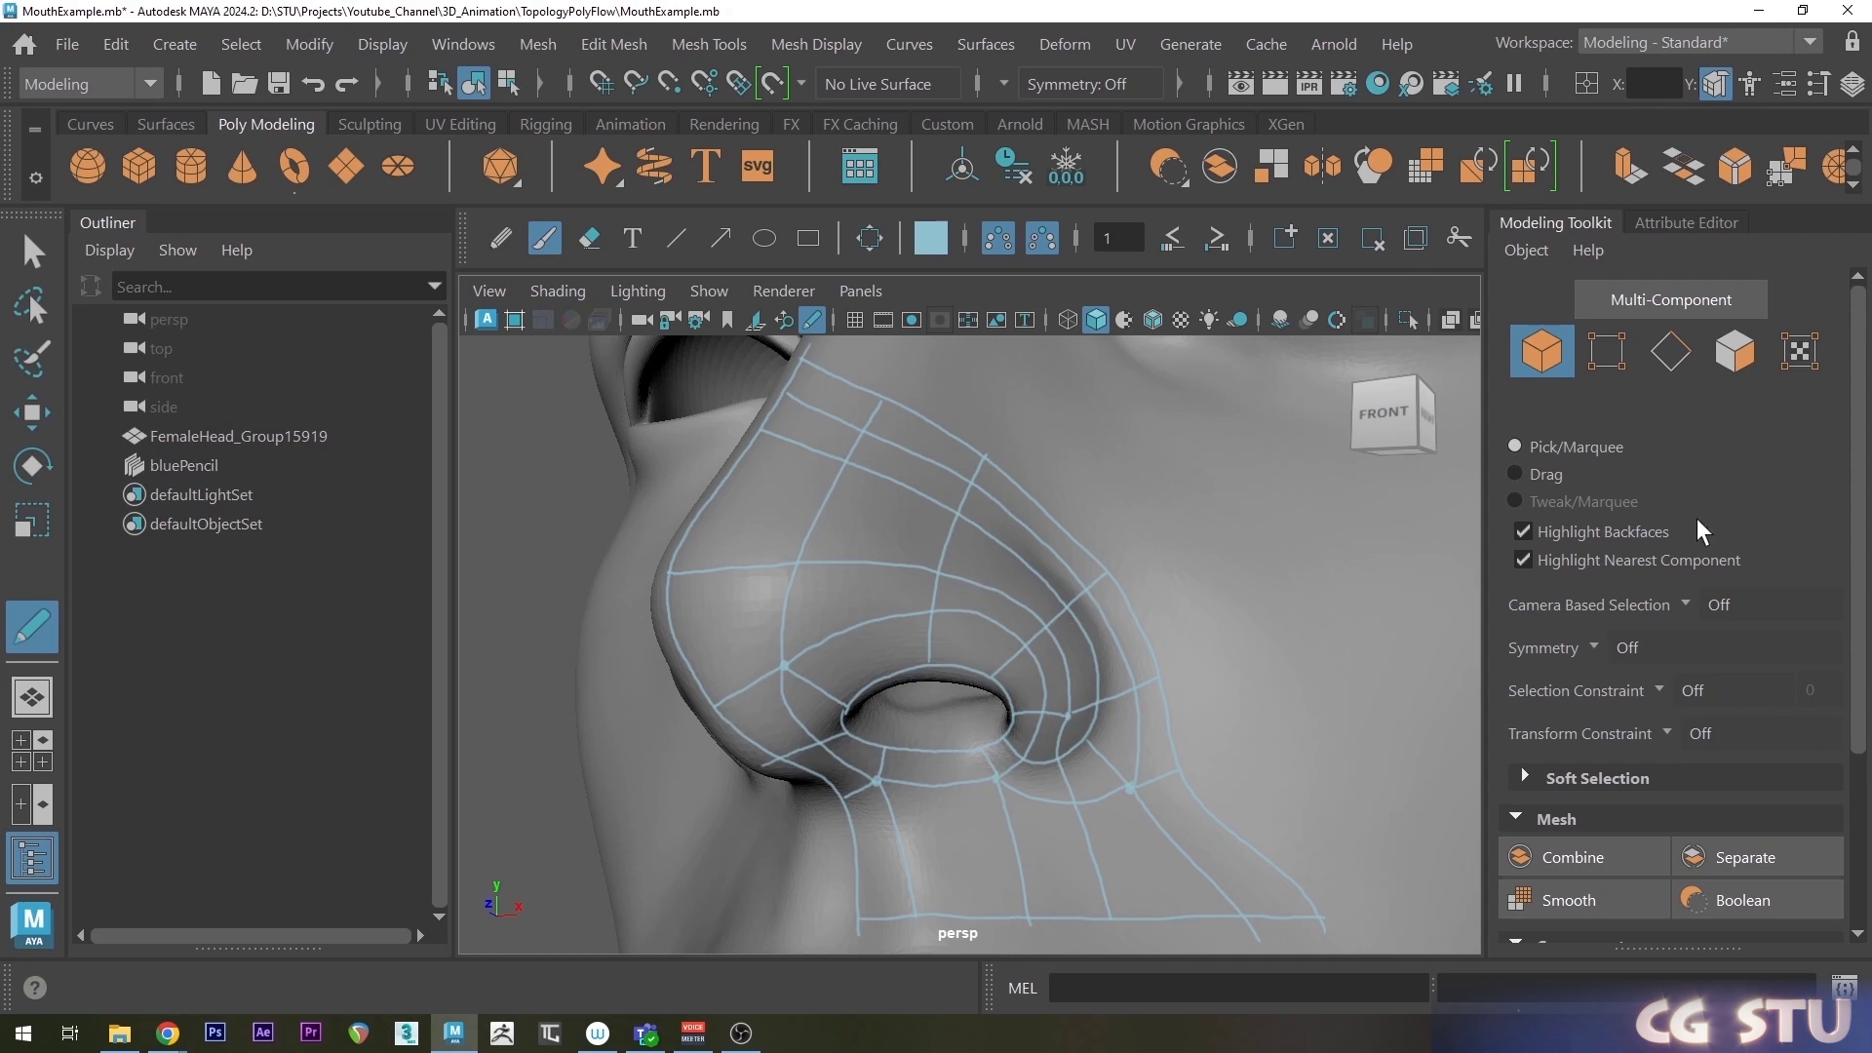
Select the FemaleHead_Group15919 mesh and make it a live surface.
click(32, 252)
click(1202, 459)
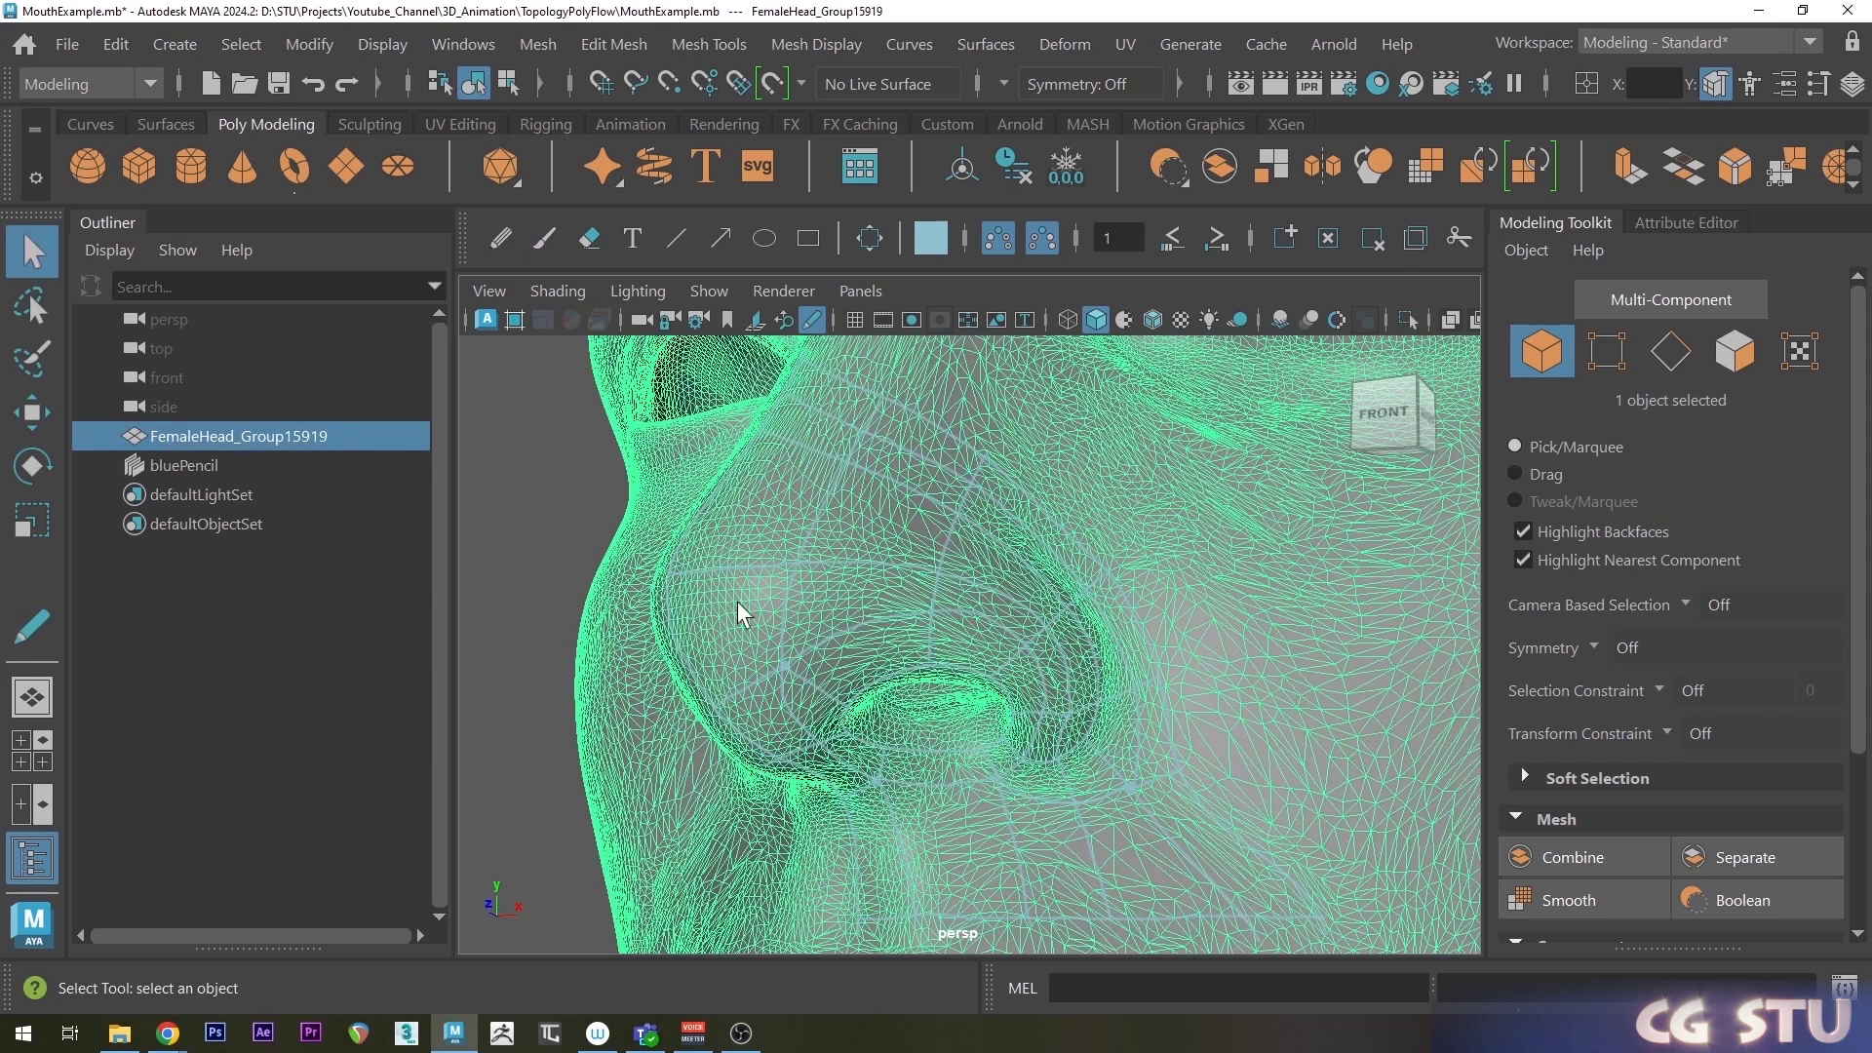
right_click(671, 481)
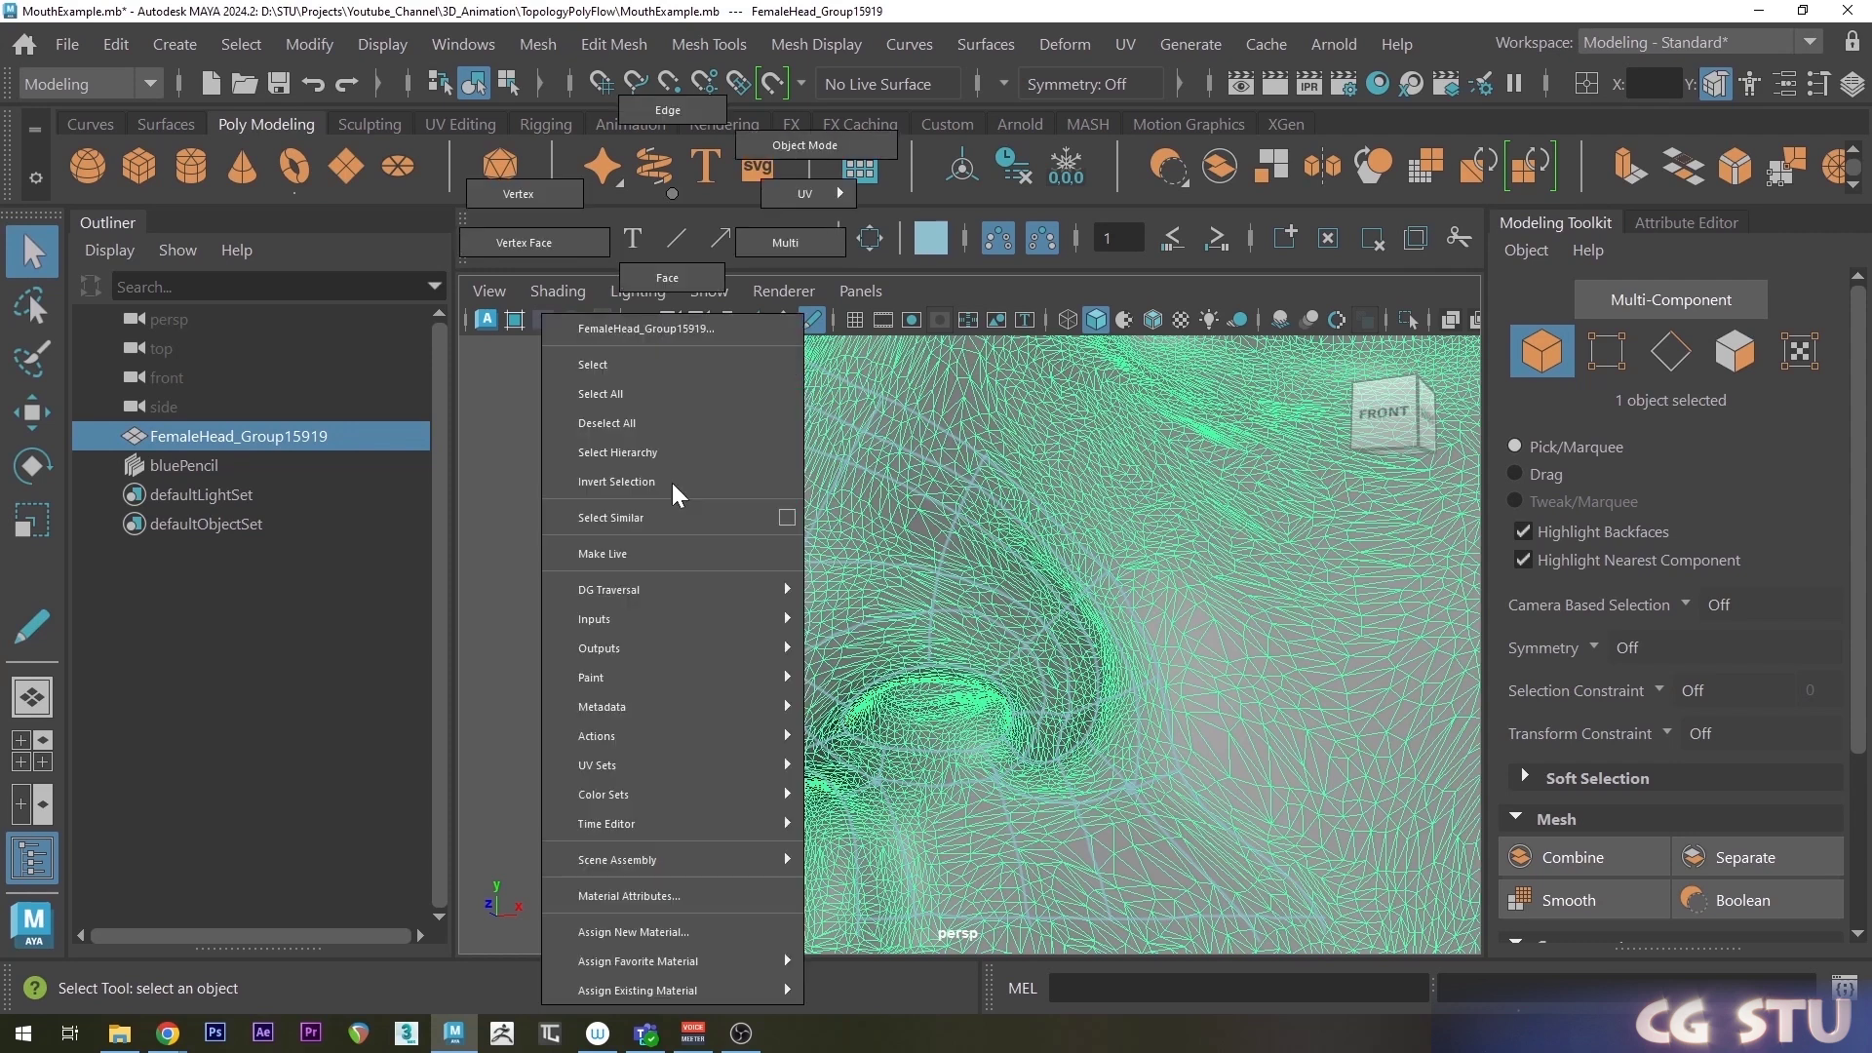
click(659, 558)
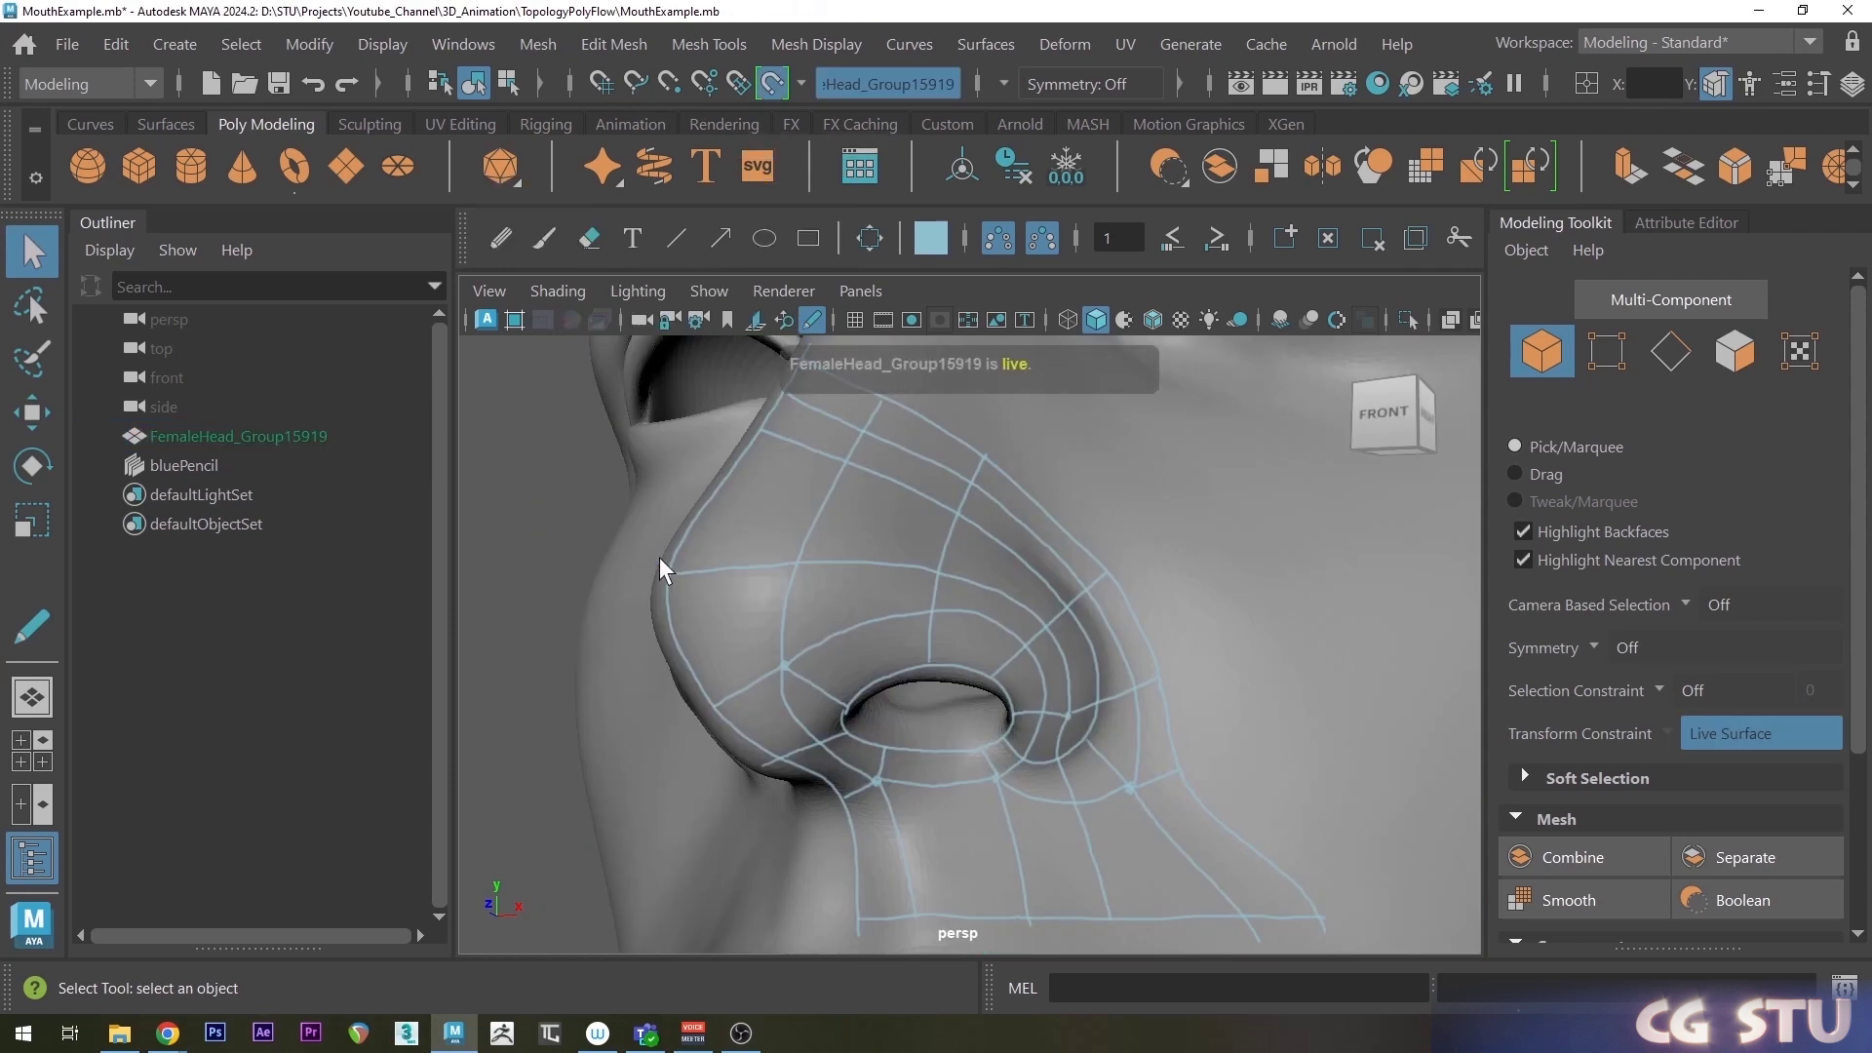
scroll(1755, 673, down, 5)
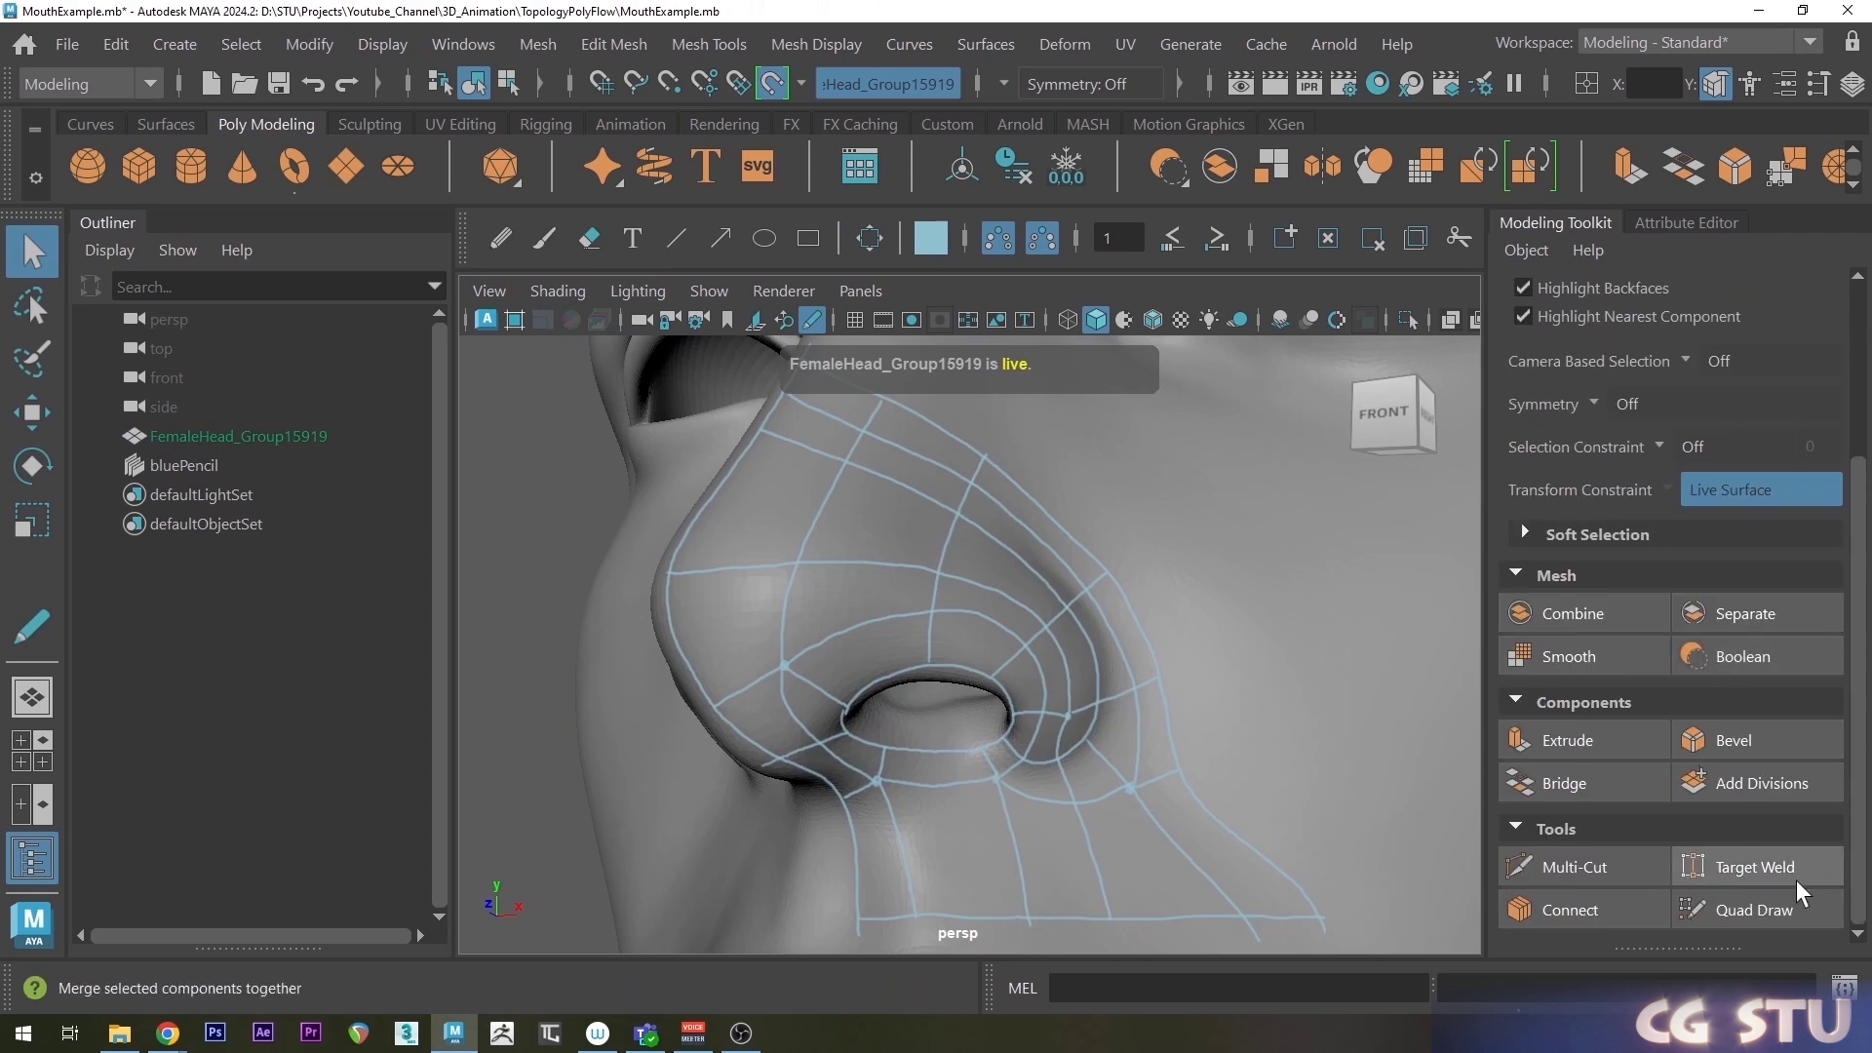
Start Quad Draw and place points along the nose's lower edge down toward the lip.
click(1775, 910)
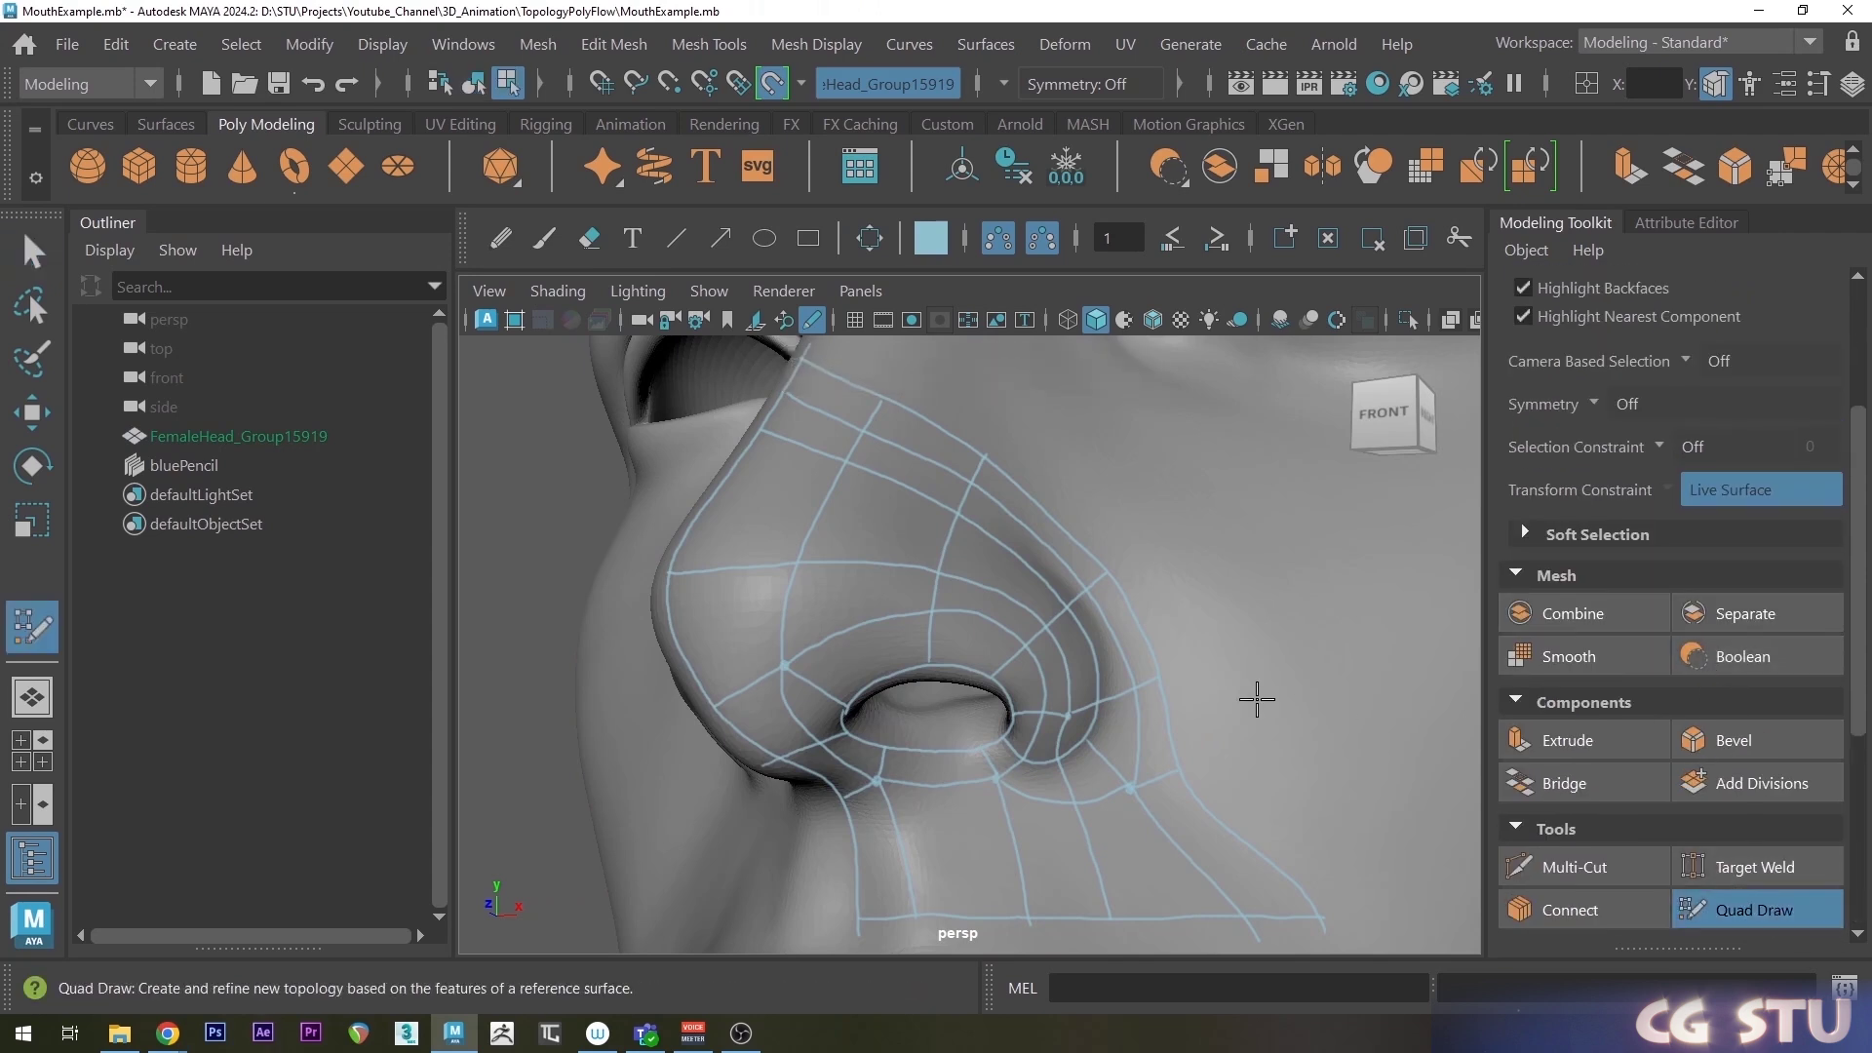
click(712, 709)
click(765, 767)
click(838, 800)
click(851, 923)
click(916, 918)
Place Quad Draw points around the nostril's lower rim and along the upper-lip lines.
click(844, 712)
click(848, 737)
click(887, 750)
click(979, 752)
click(997, 779)
click(1029, 922)
click(1112, 923)
click(1078, 806)
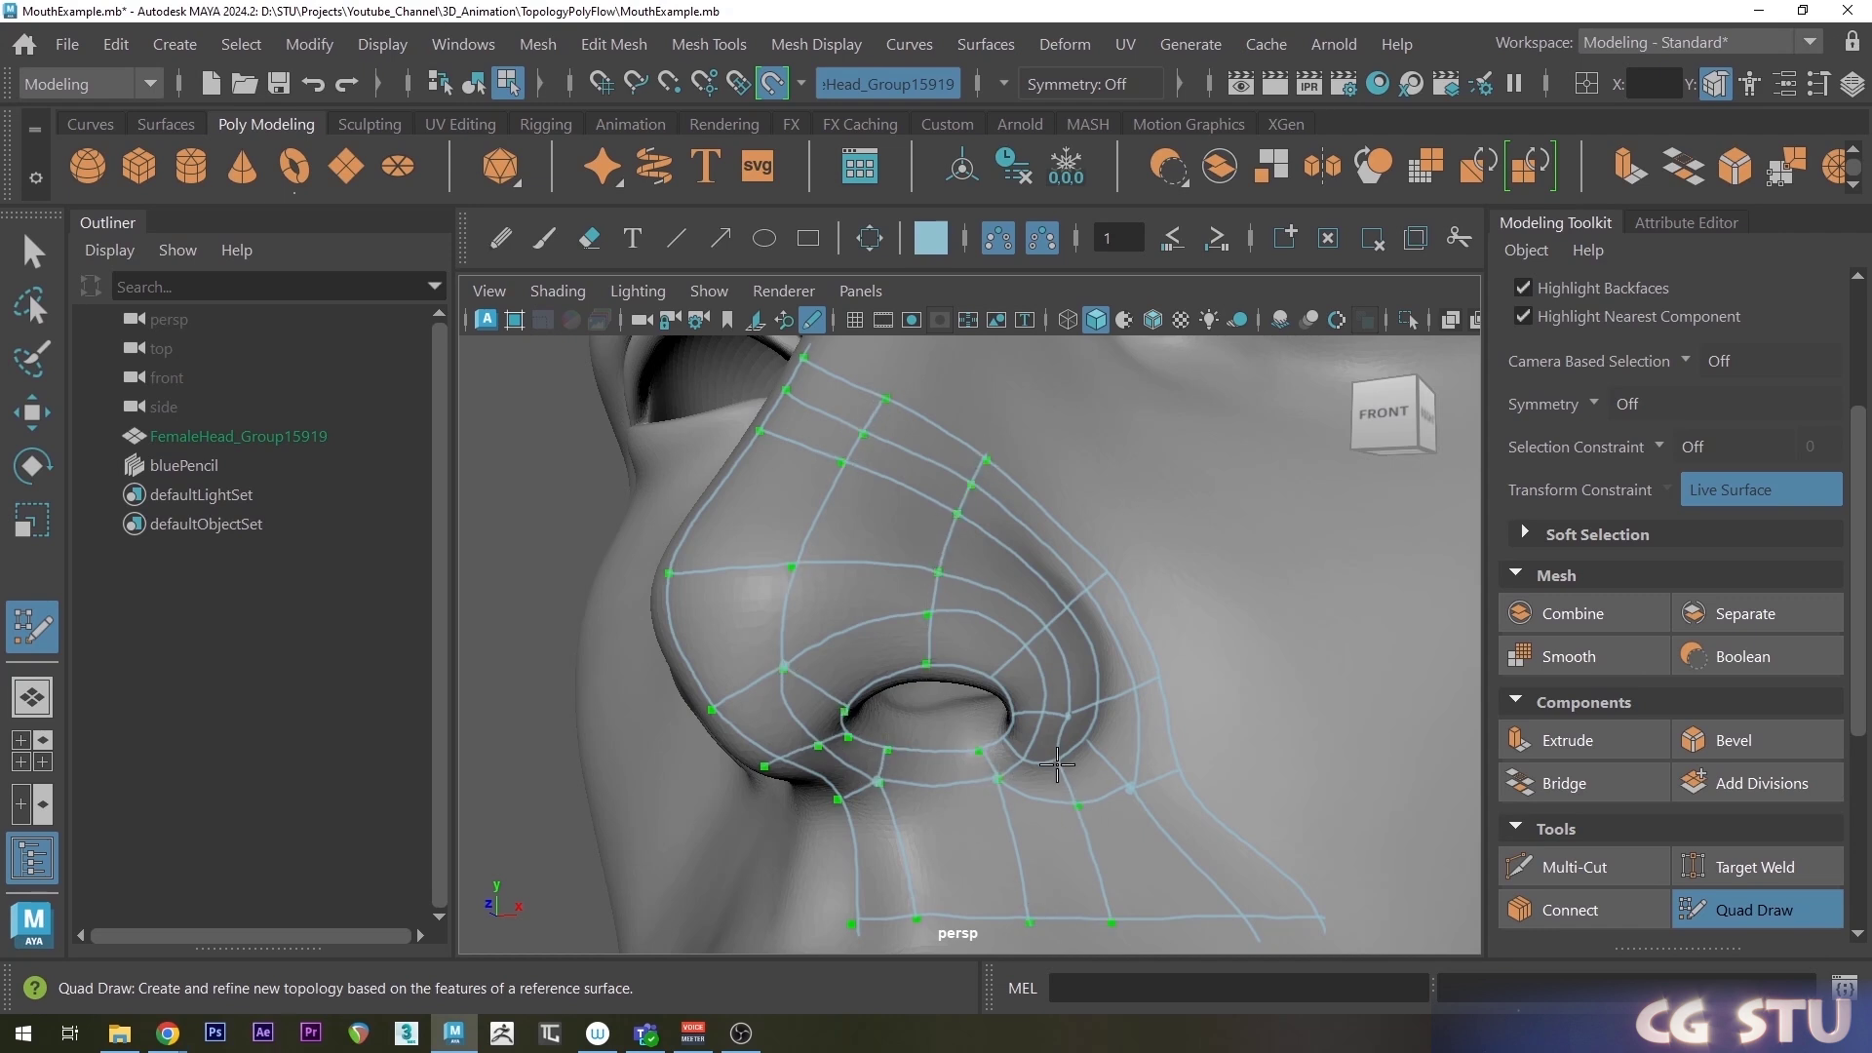
Add points around the nostril's outer rim, along the cheek edge and the patch's lower right.
click(1043, 716)
click(1069, 716)
click(1086, 744)
click(1129, 790)
click(1317, 919)
click(1178, 775)
click(1162, 679)
click(1134, 689)
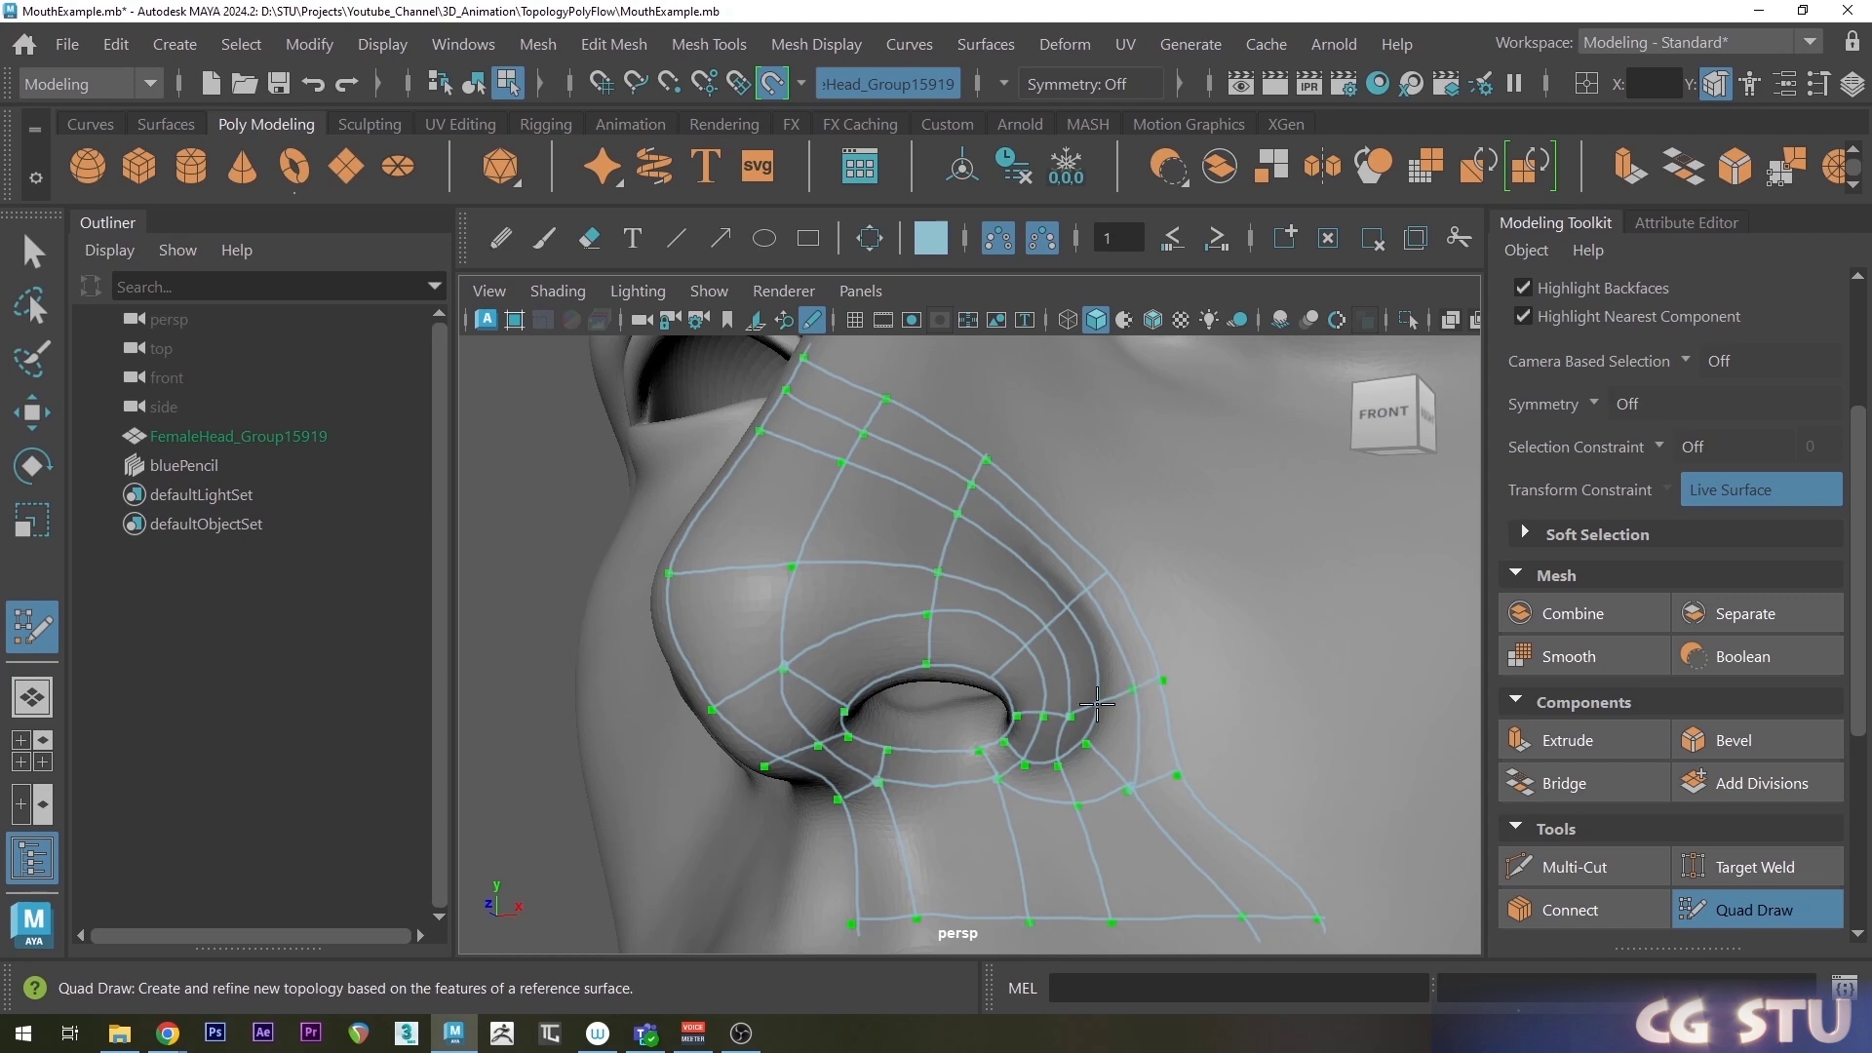
Place points up the nostril's outer edge, then fill quad faces along the lip and nostril.
click(1072, 606)
click(1091, 591)
click(1112, 574)
shift+click(879, 858)
shift+click(878, 858)
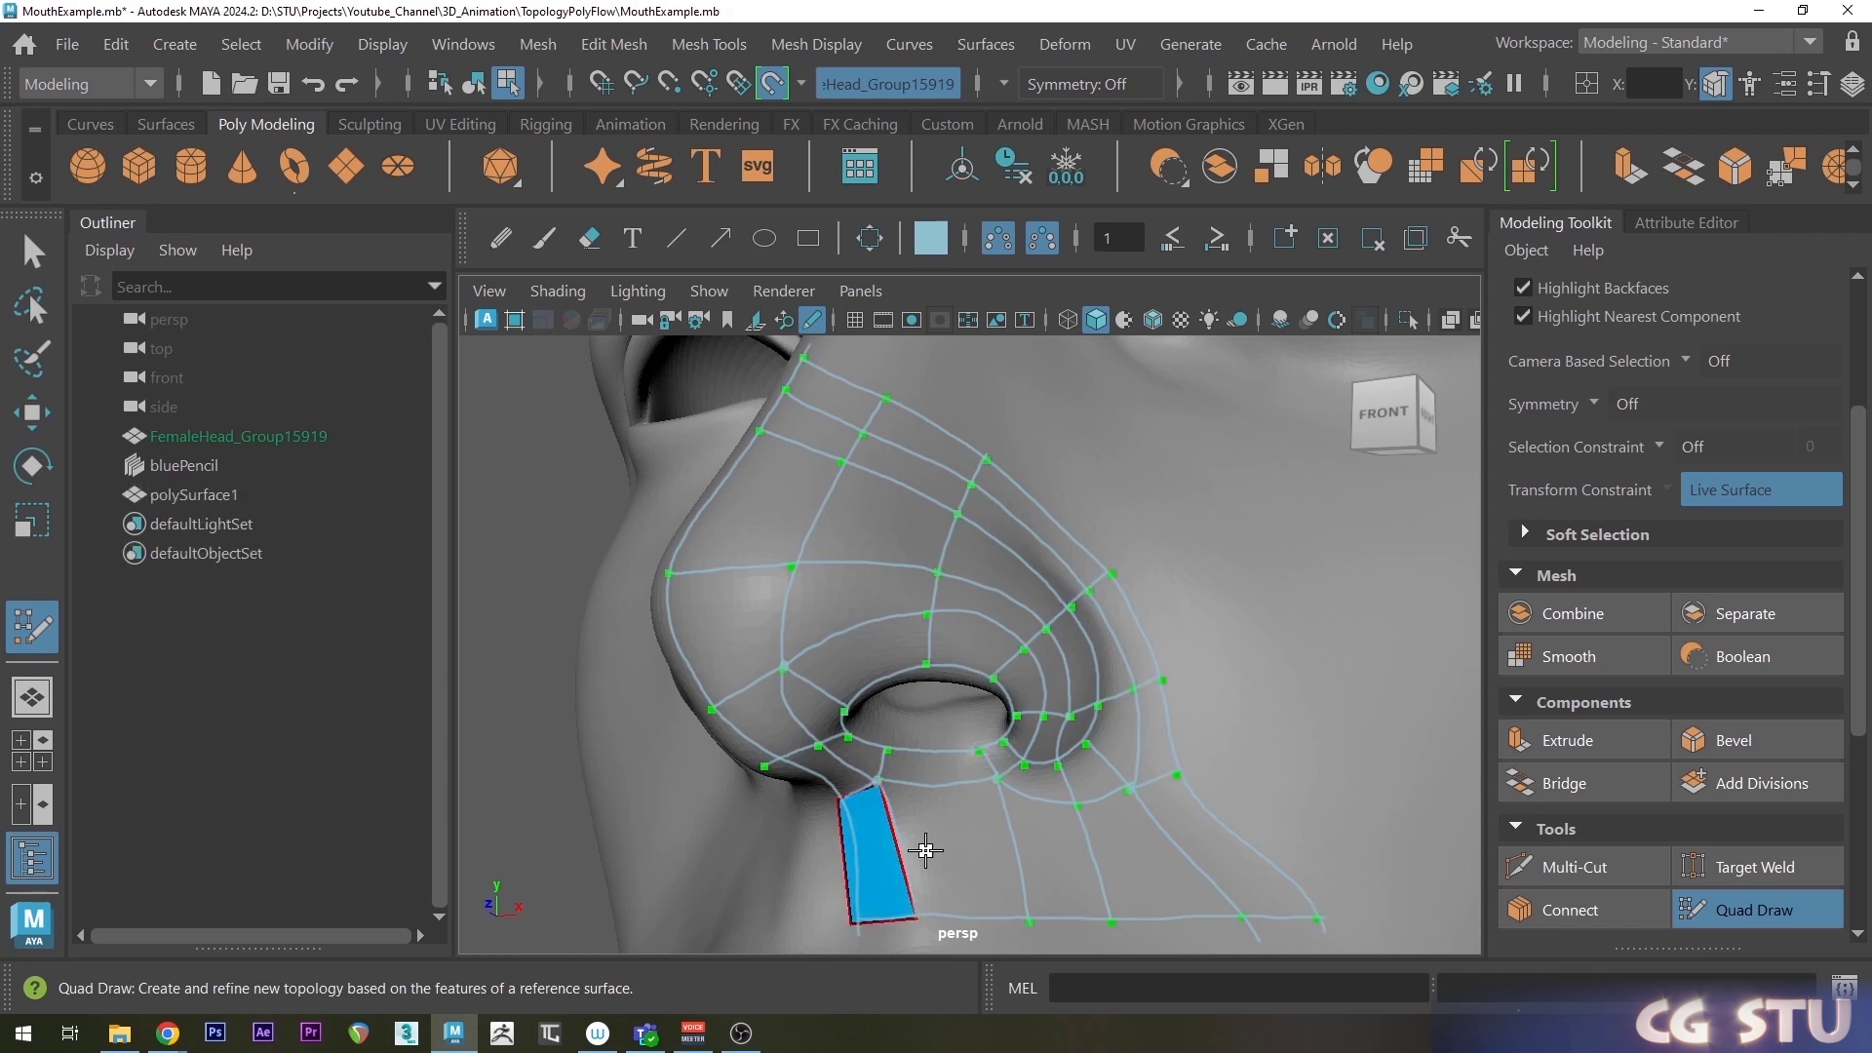
mouse_move(955, 859)
shift+mouse_down()
mouse_move(1207, 857)
mouse_move(1042, 779)
mouse_move(823, 760)
mouse_move(953, 647)
mouse_move(1045, 744)
mouse_move(1069, 660)
mouse_move(1108, 635)
mouse_move(849, 589)
mouse_move(733, 624)
shift+mouse_up()
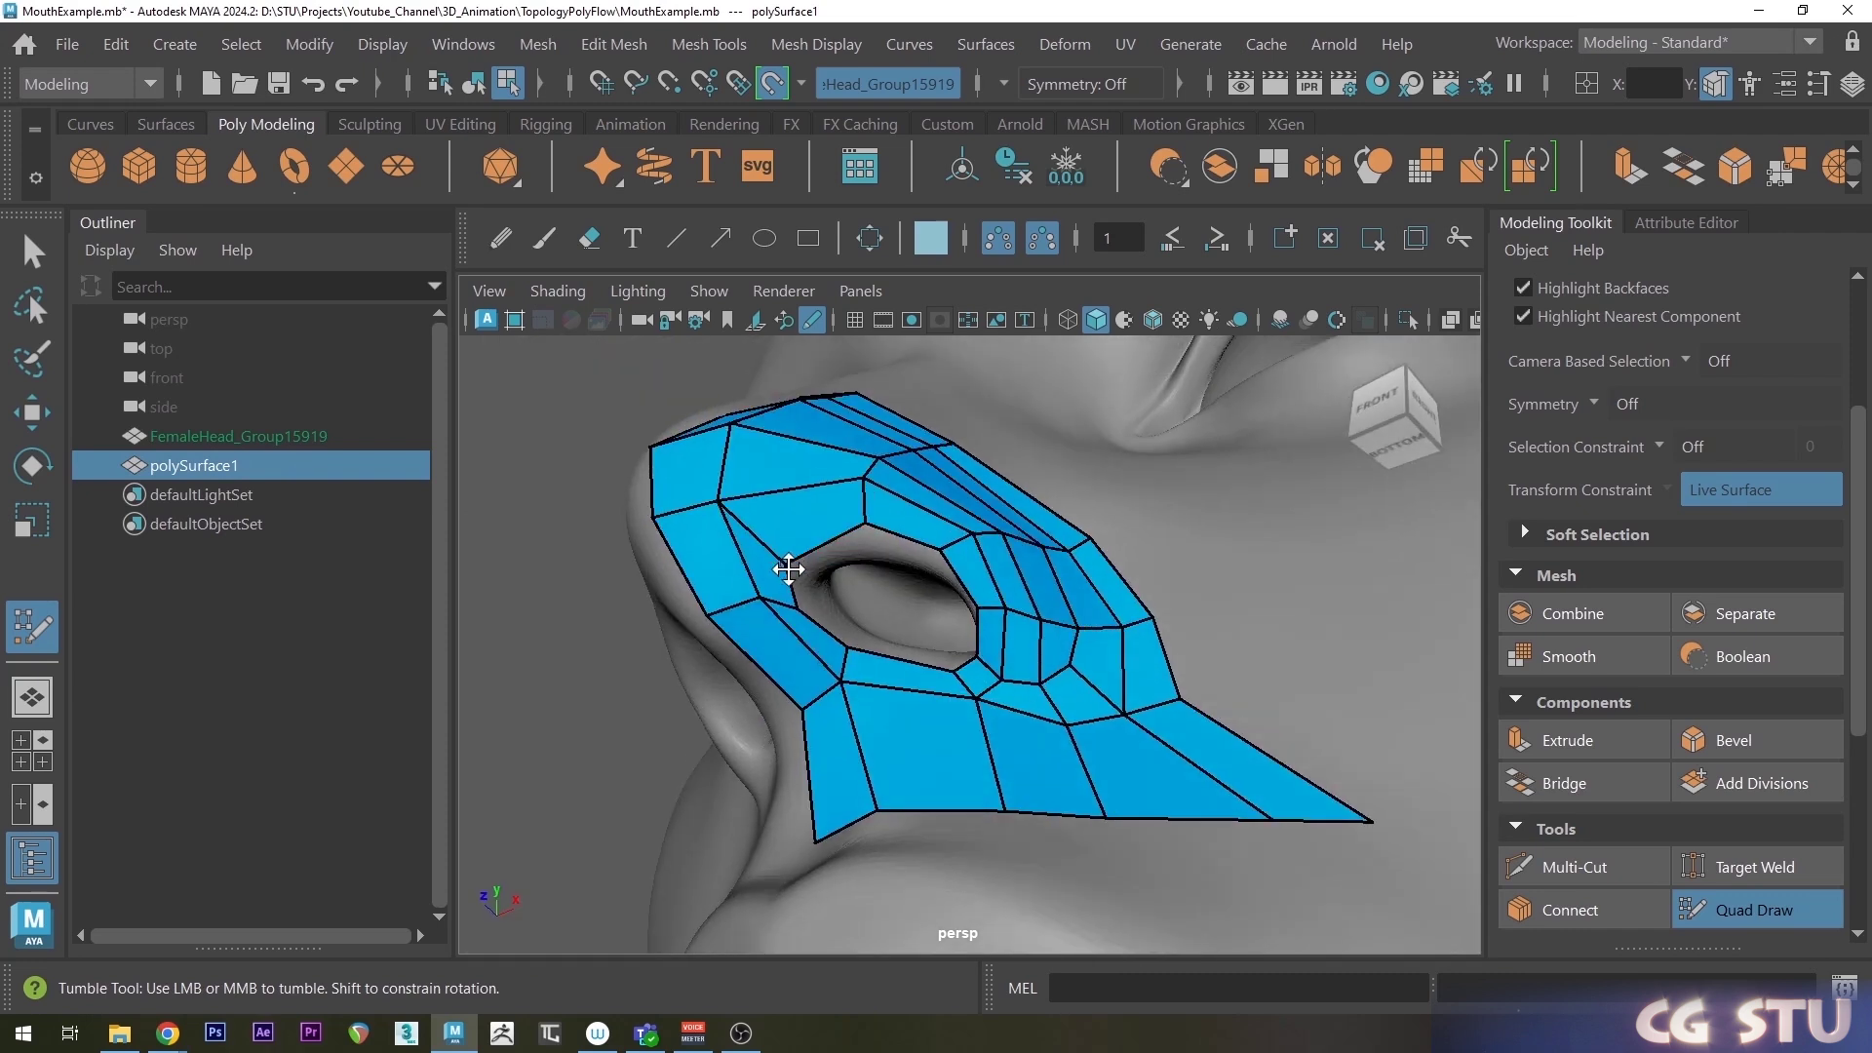
Insert edge loops across the nose patch, including vertical and horizontal loops through the lower strip.
alt+drag(934, 553, 907, 477)
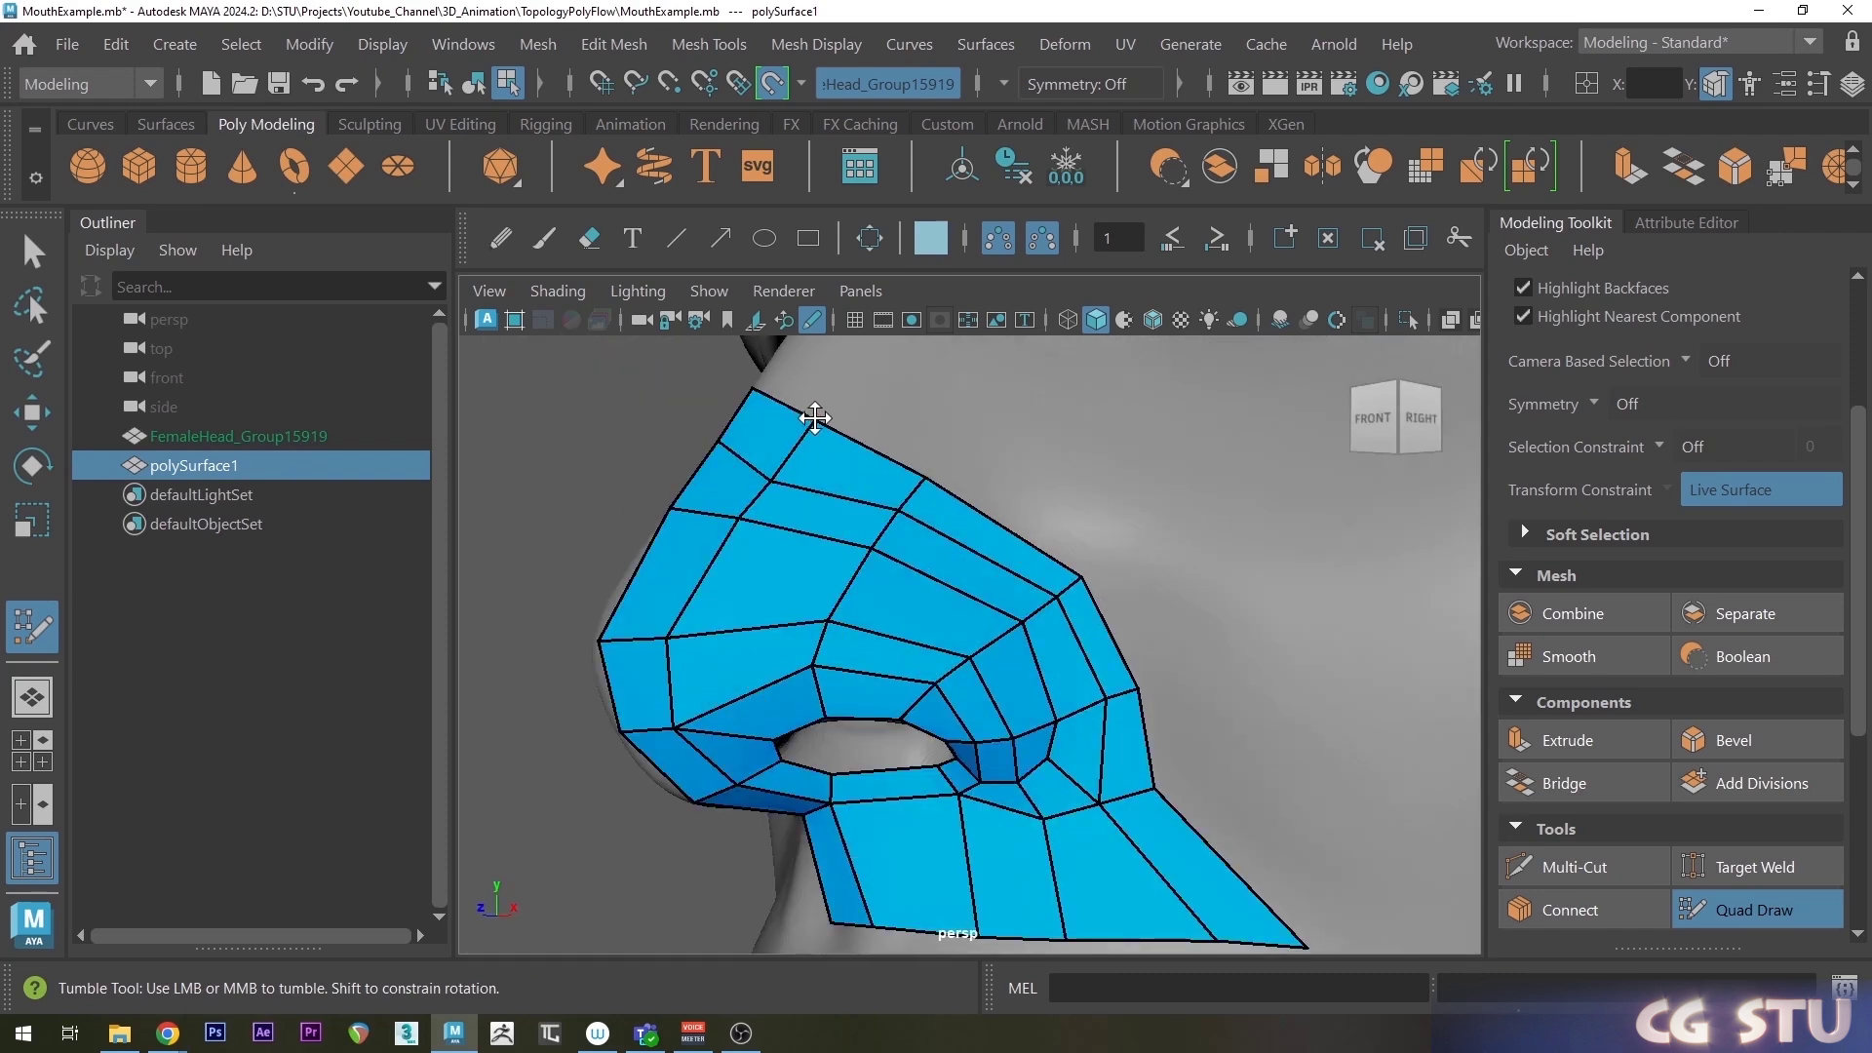
alt+drag(786, 468, 952, 638)
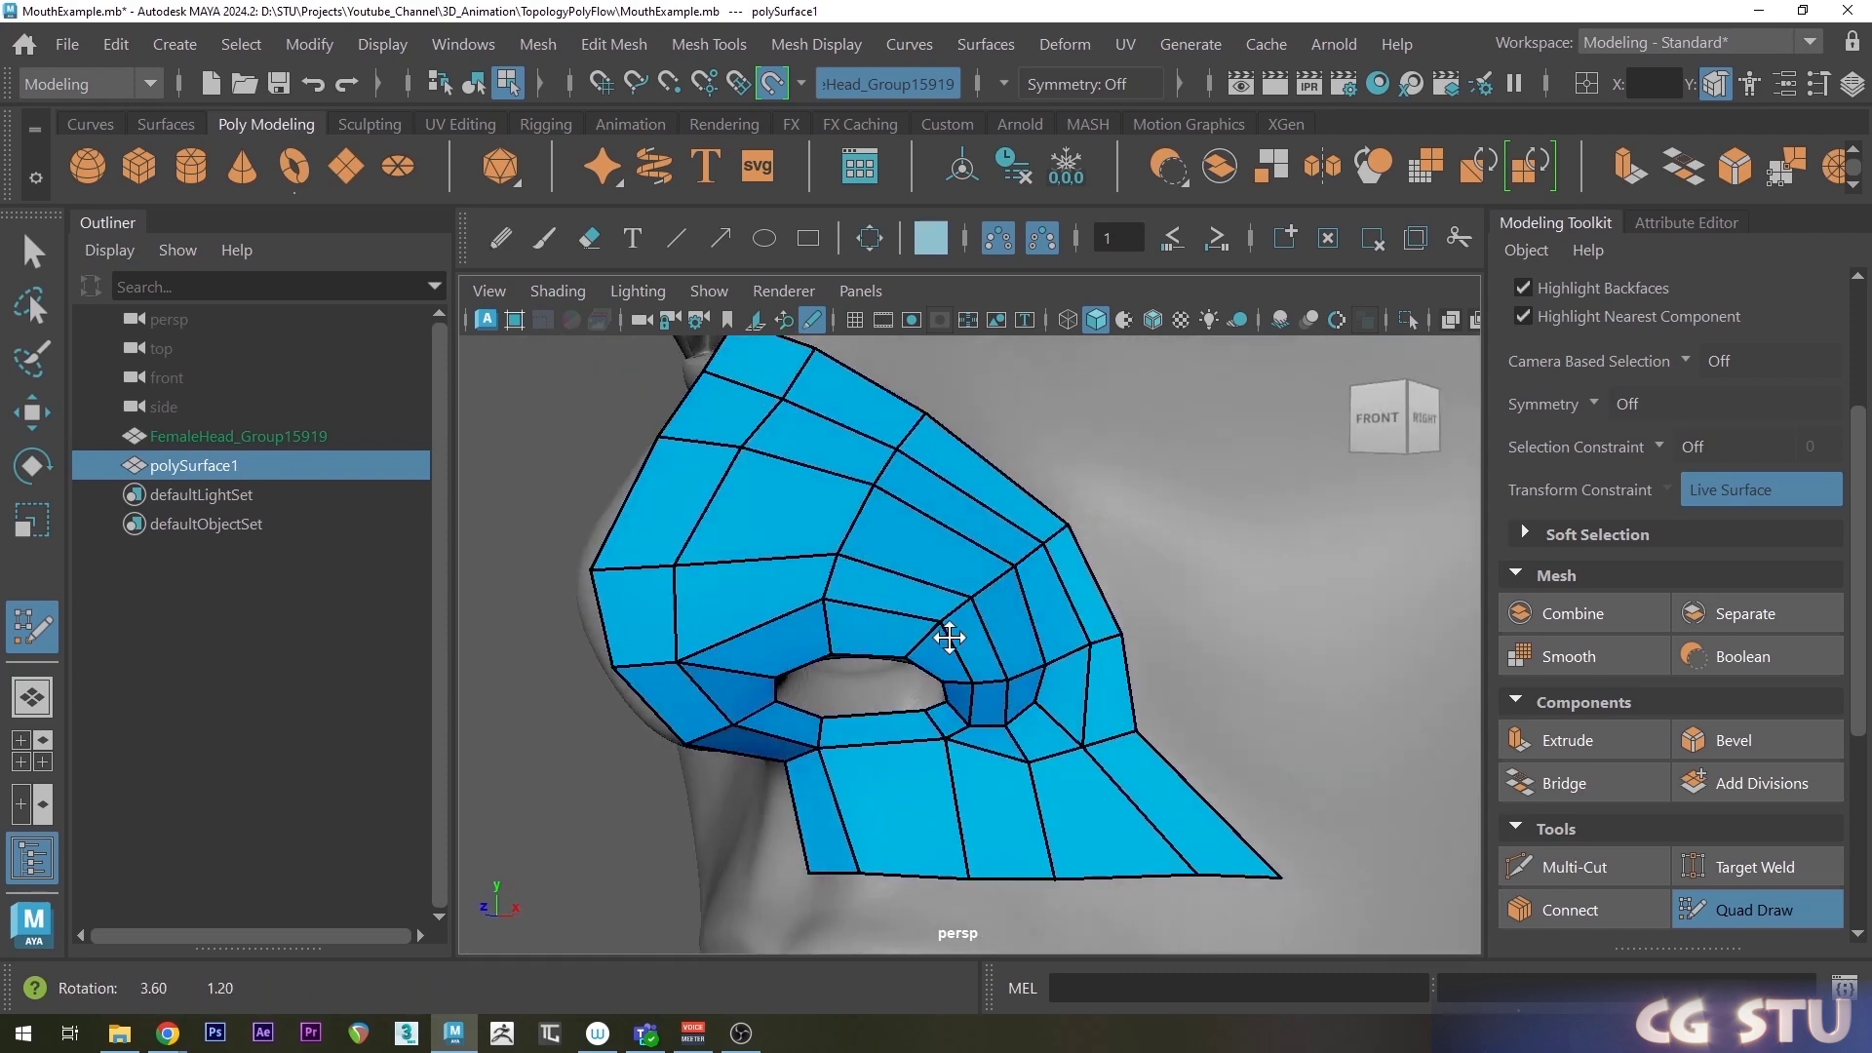
ctrl+click(856, 509)
ctrl+click(782, 514)
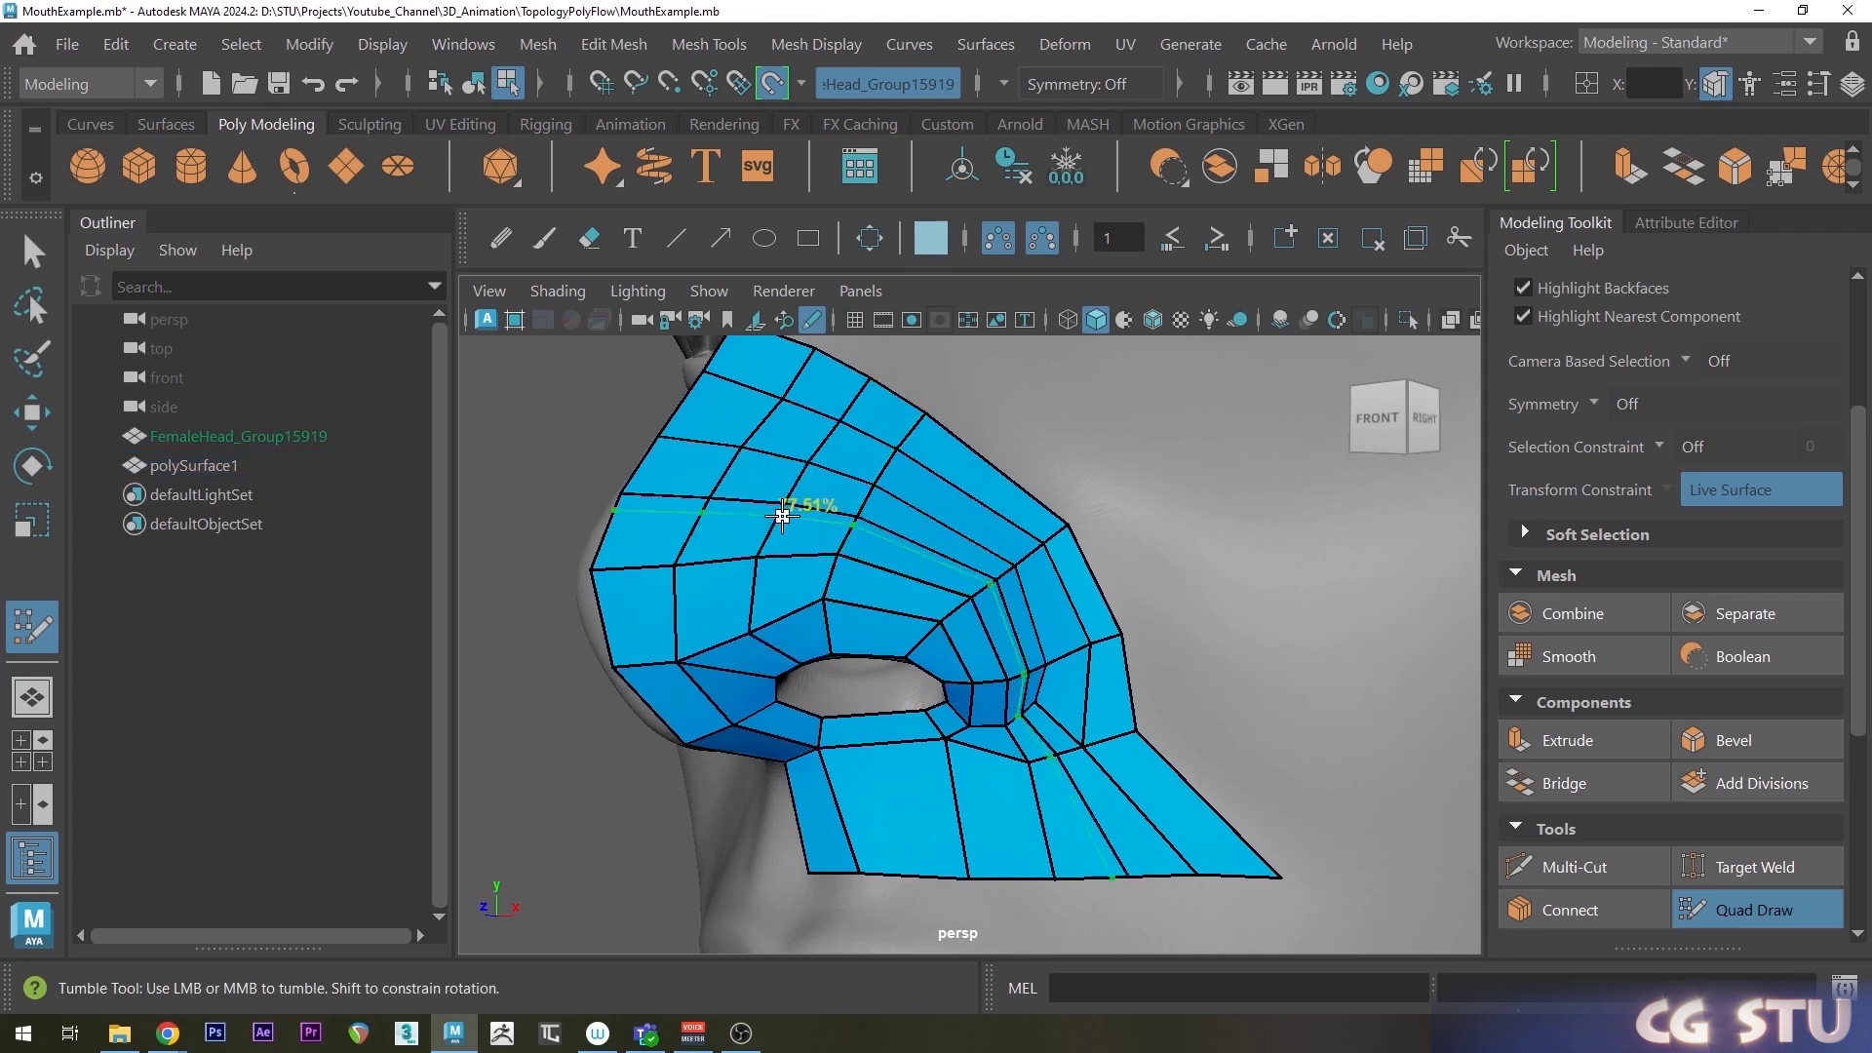
alt+drag(953, 518, 969, 732)
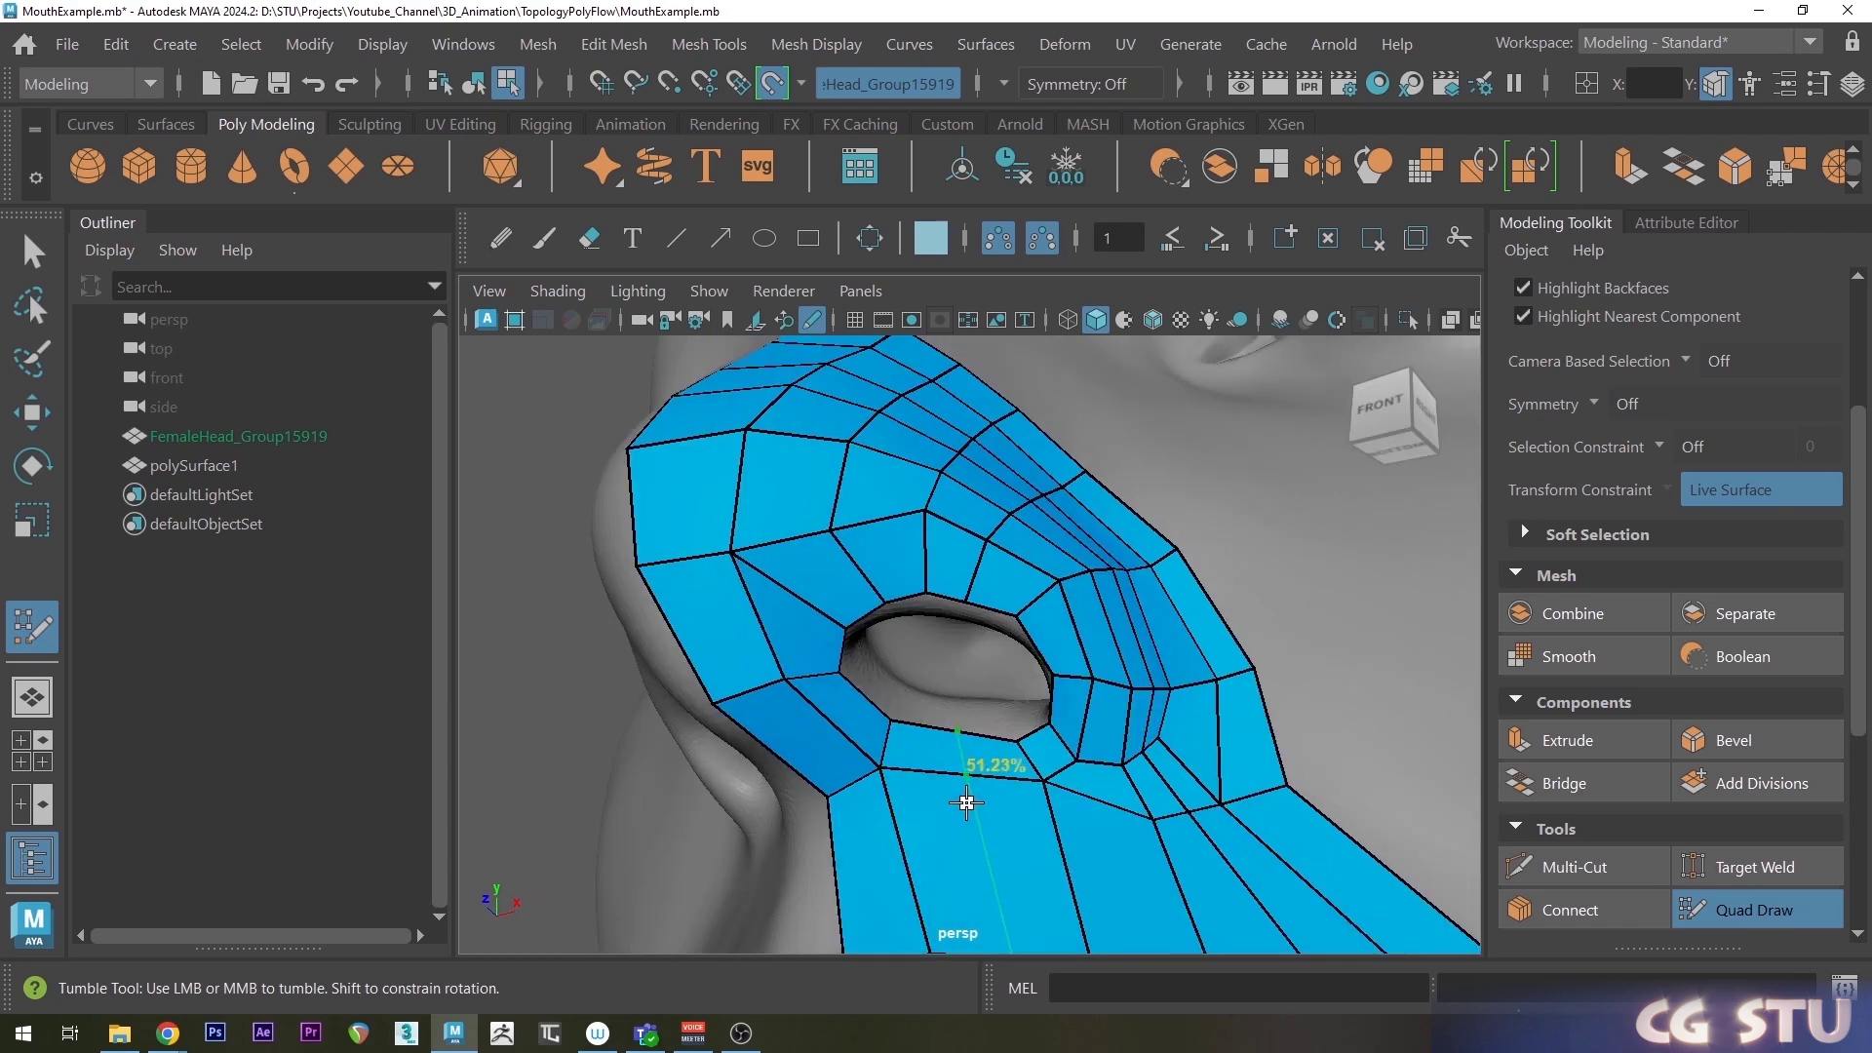
ctrl+click(966, 801)
alt+drag(966, 800, 1061, 786)
ctrl+click(1066, 805)
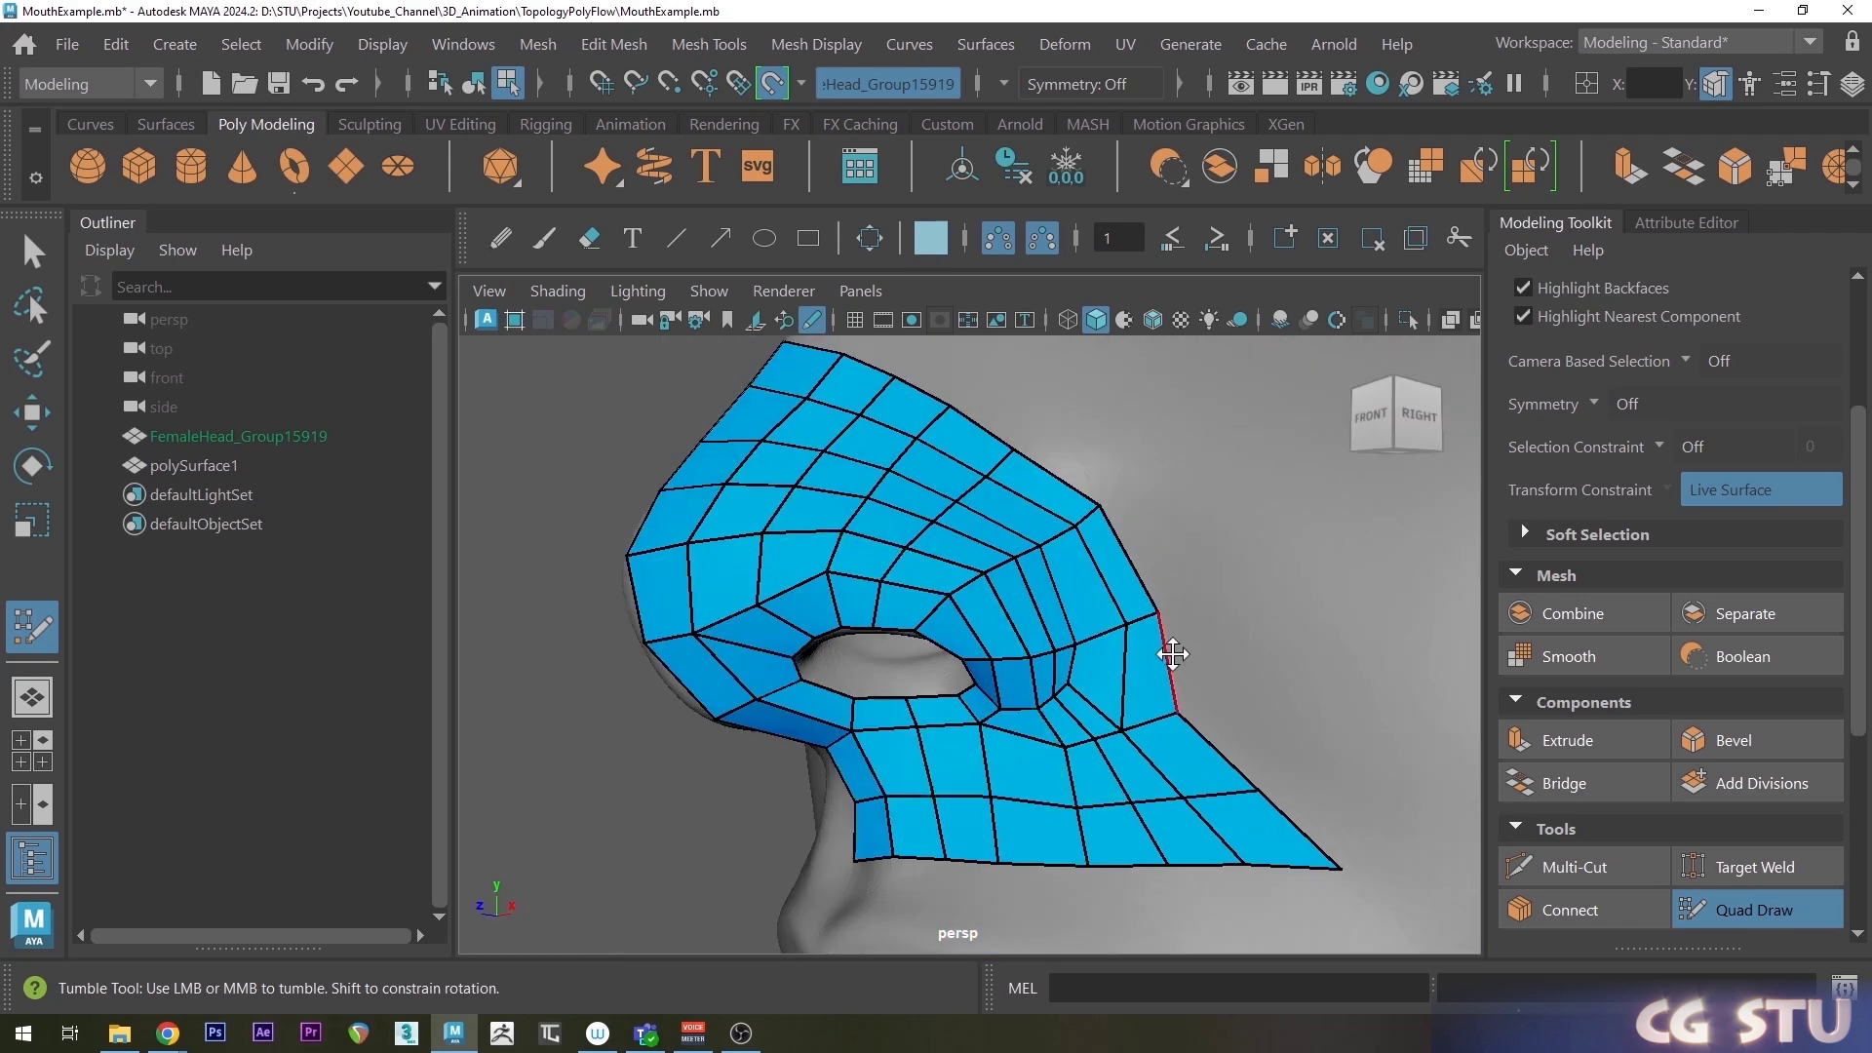
Add an edge loop around the nostril, relax the patch vertices, and orbit to inspect the result.
scroll(1174, 652, up, 5)
alt+drag(1174, 653, 1156, 597)
ctrl+click(1160, 591)
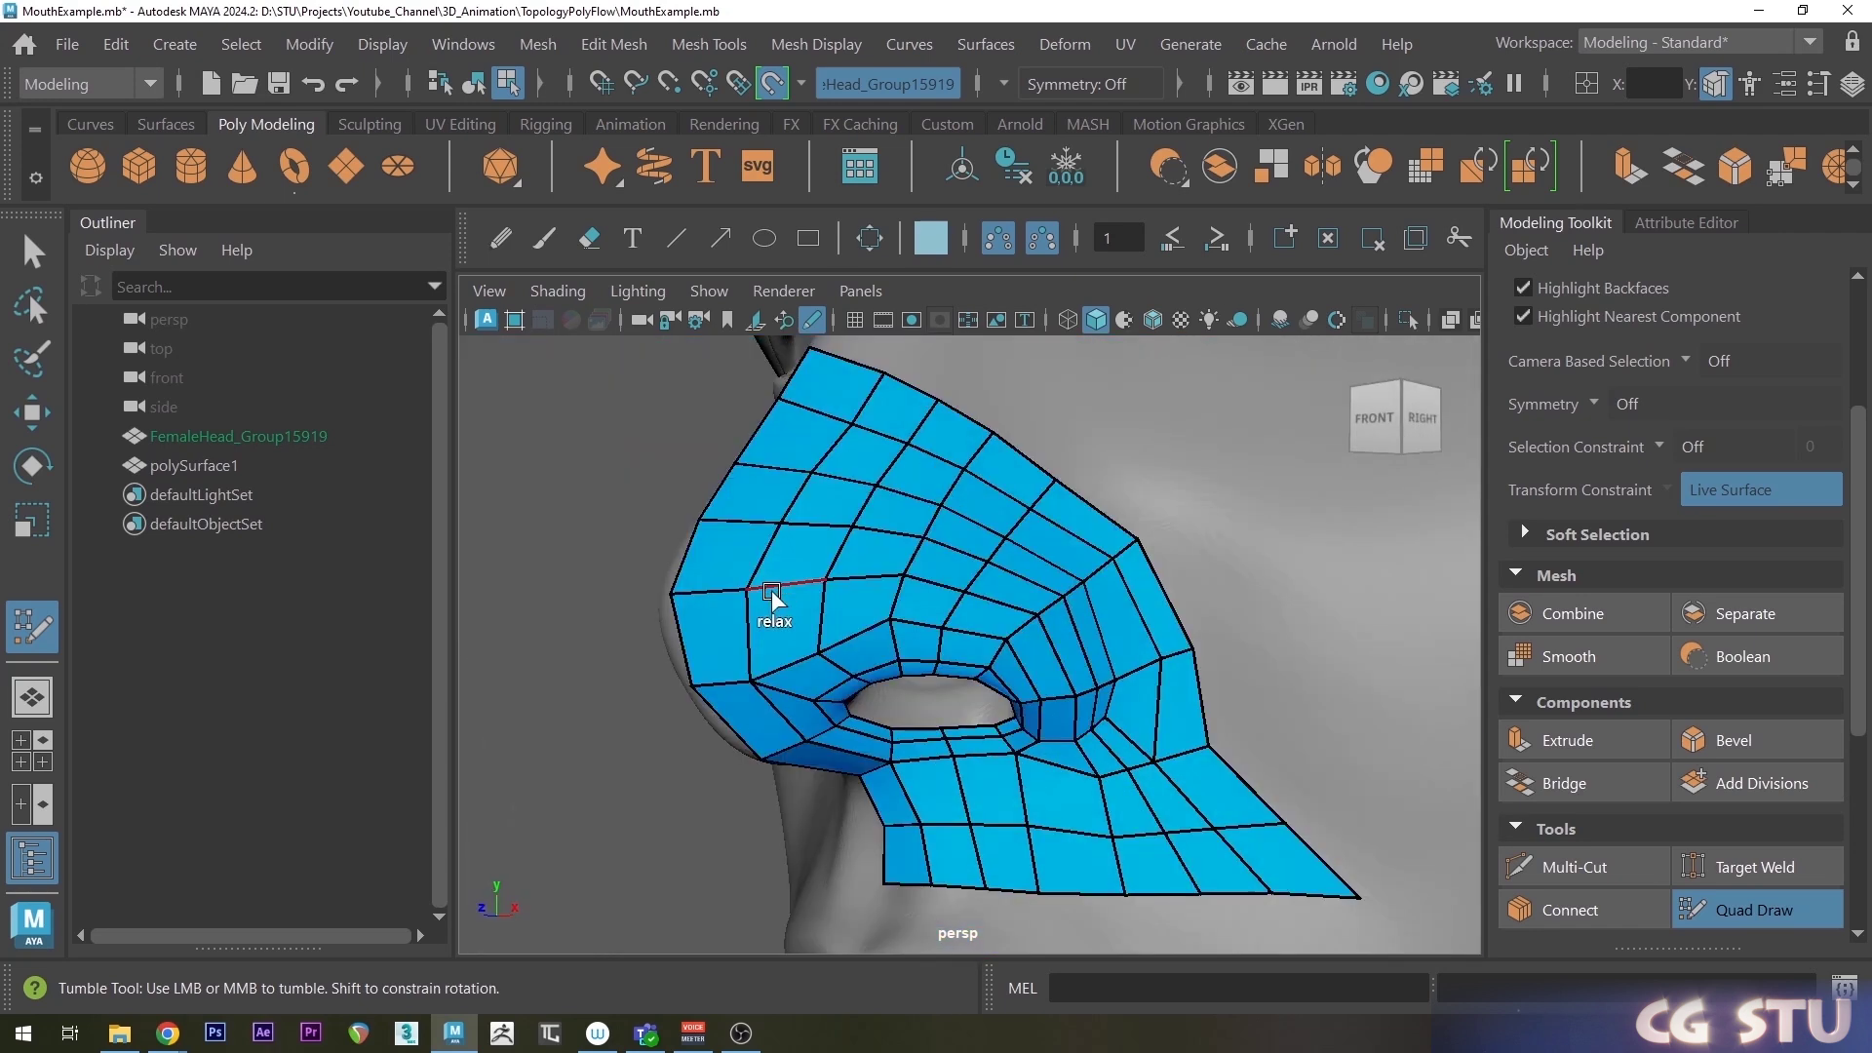
shift+drag(771, 593, 758, 633)
mouse_move(878, 506)
alt+mouse_down()
mouse_move(870, 557)
mouse_move(877, 488)
alt+mouse_up()
alt+drag(867, 595, 985, 644)
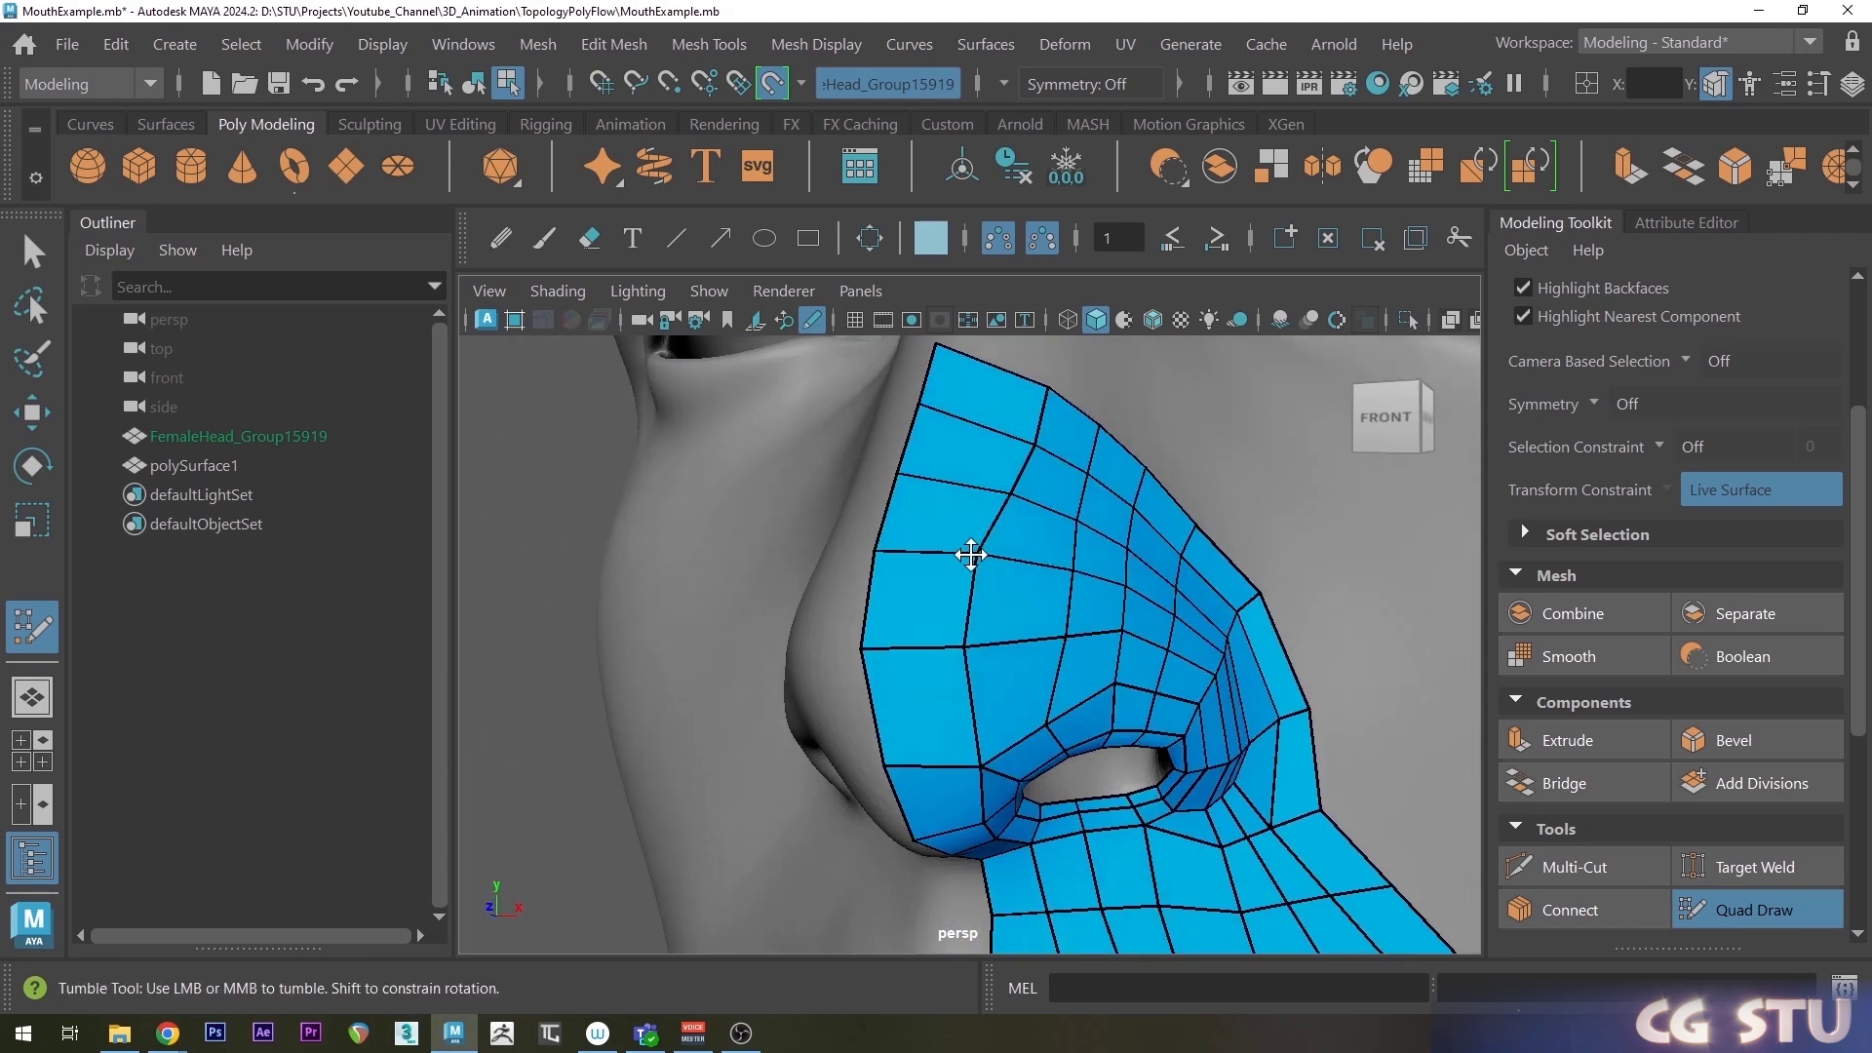
alt+drag(1034, 387, 936, 484)
alt+drag(1241, 657, 1004, 613)
alt+middle_drag(1004, 613, 1053, 627)
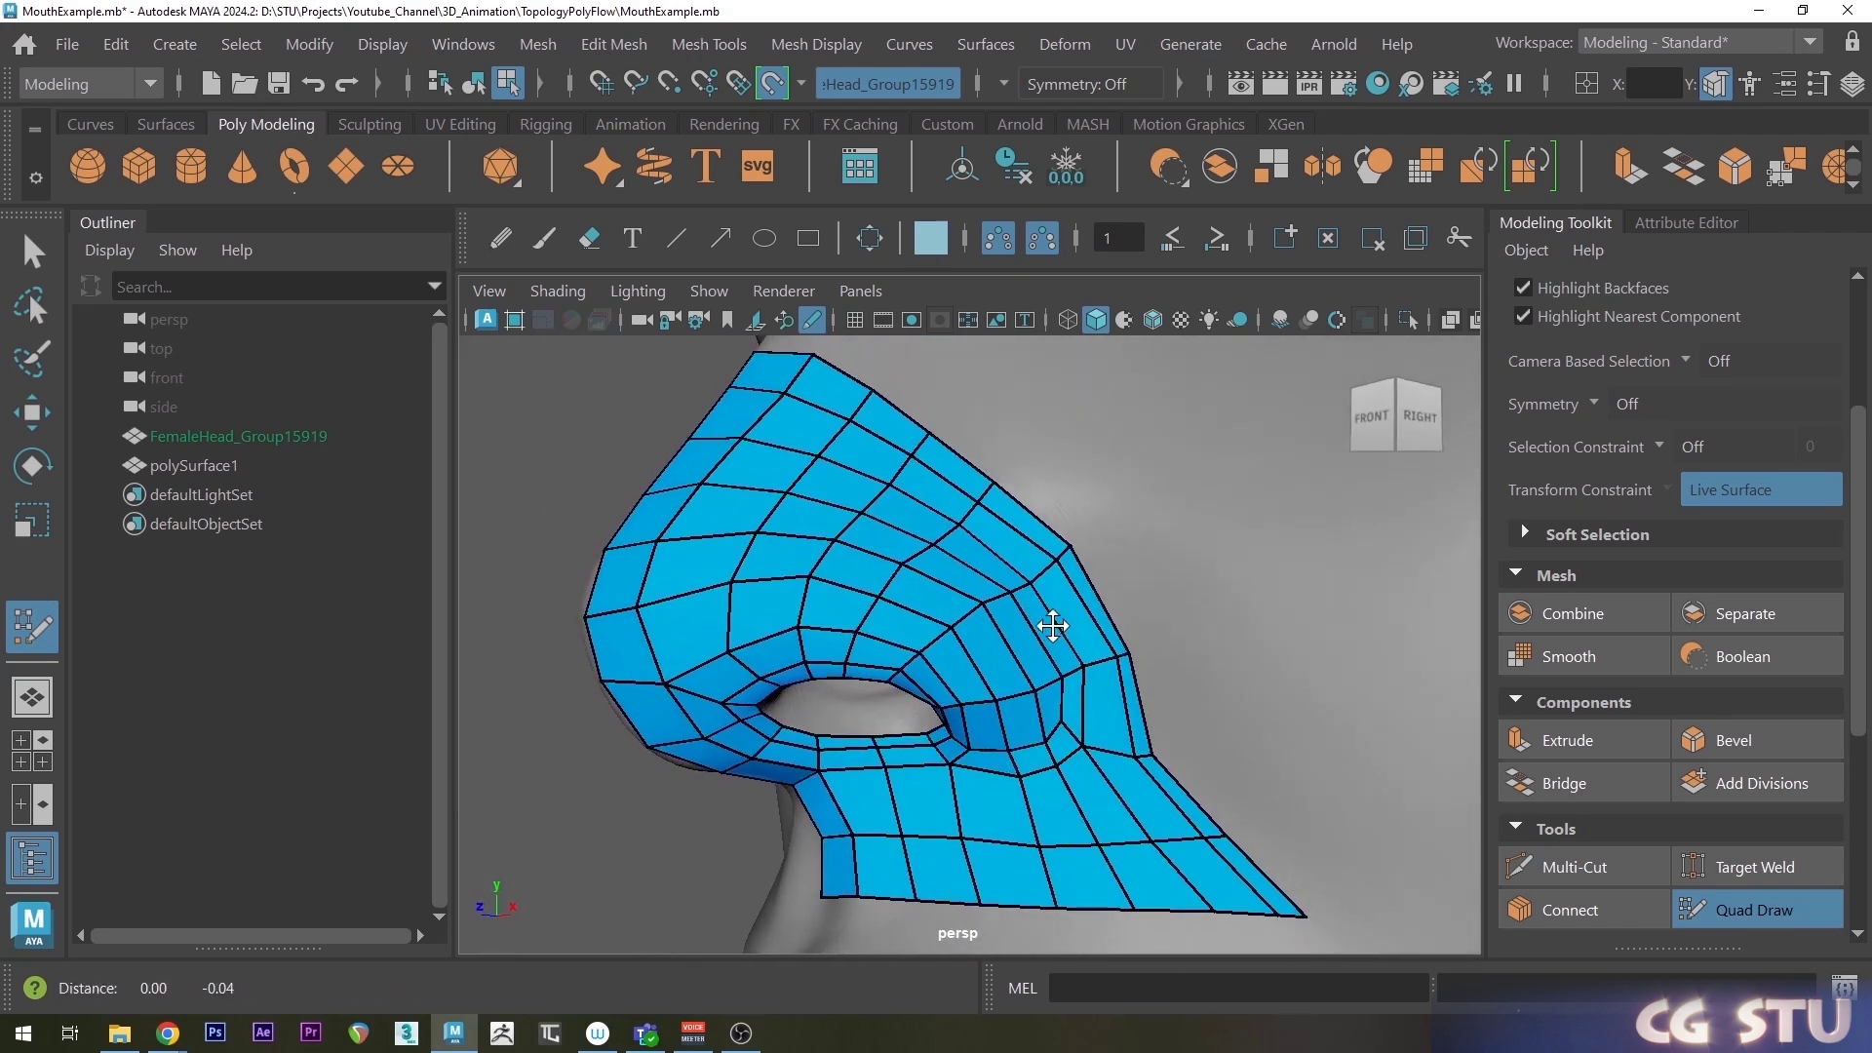